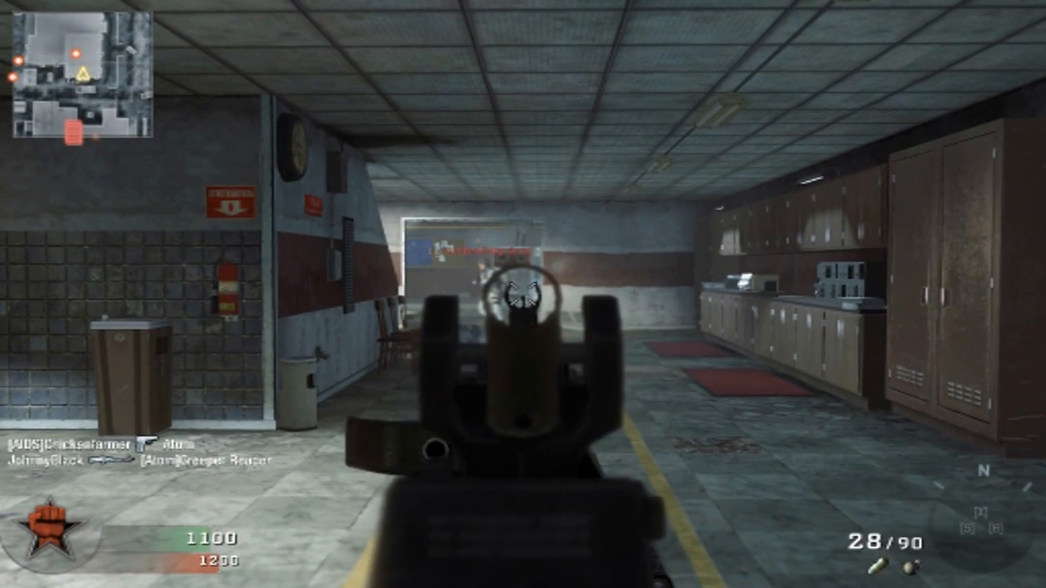
{"action": "left_click", "coordinate": [522, 294]}
{"action": "left_click", "coordinate": [523, 294]}
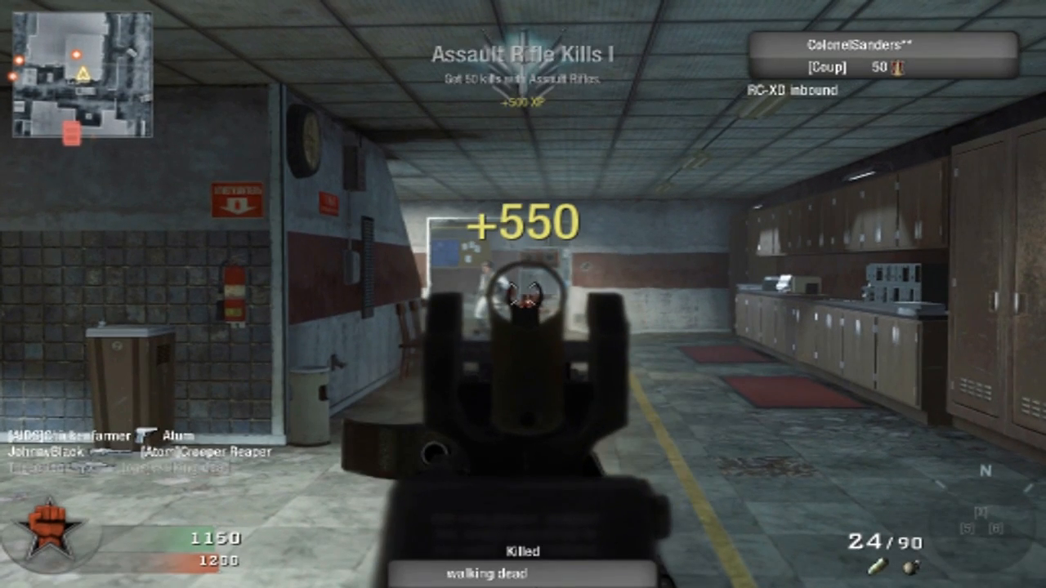
{"action": "left_click", "coordinate": [523, 294]}
{"action": "left_click", "coordinate": [523, 294]}
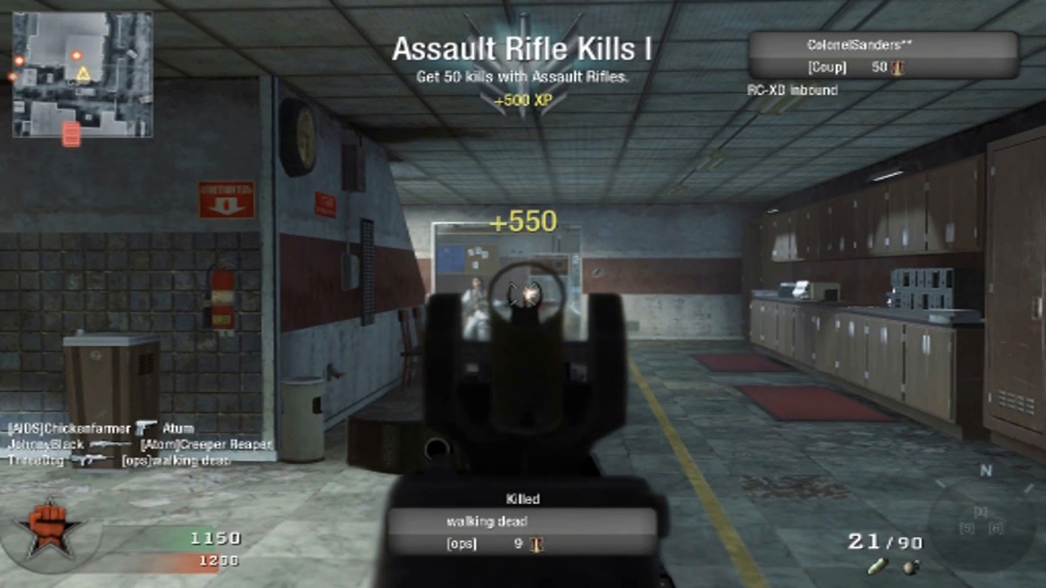
{"action": "left_click", "coordinate": [523, 294]}
{"action": "left_click", "coordinate": [523, 294]}
{"action": "left_click", "coordinate": [522, 294]}
{"action": "left_click", "coordinate": [523, 294]}
{"action": "left_click", "coordinate": [523, 295]}
{"action": "left_click", "coordinate": [523, 294]}
{"action": "left_click", "coordinate": [523, 295]}
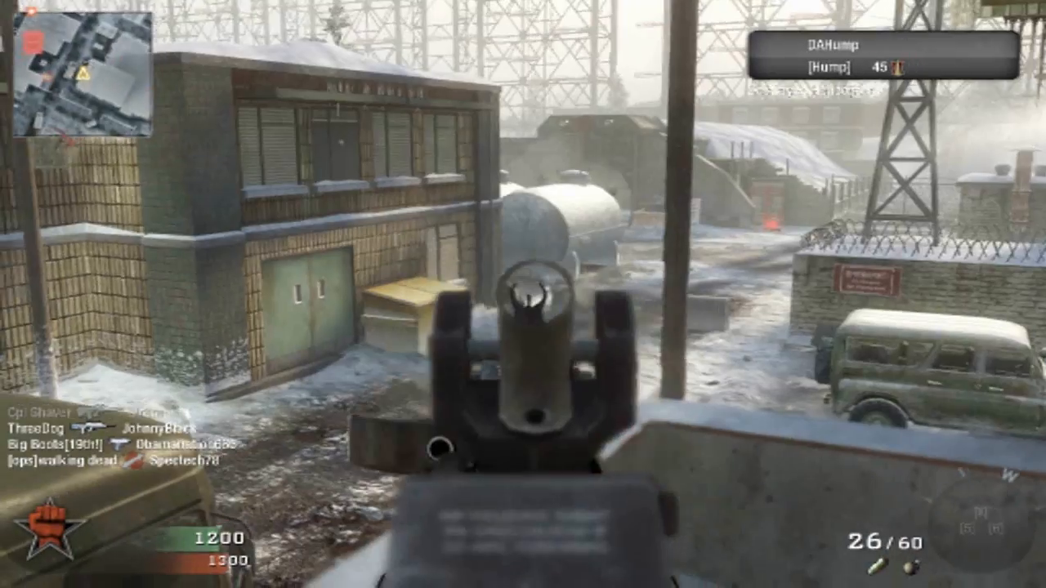
{"action": "left_click", "coordinate": [523, 294]}
{"action": "left_click", "coordinate": [523, 294]}
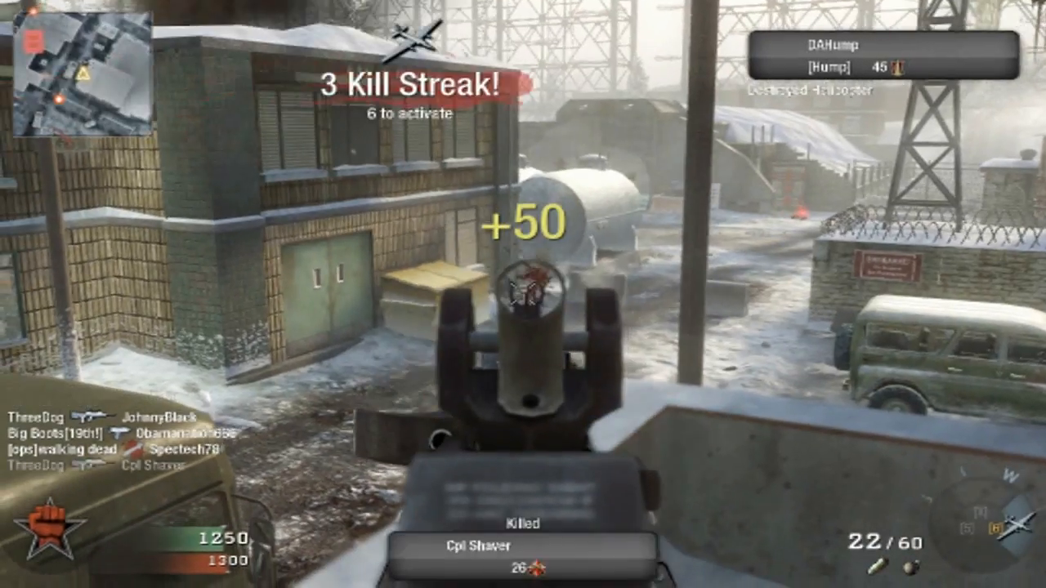
{"action": "left_click", "coordinate": [522, 294]}
{"action": "left_click", "coordinate": [523, 294]}
{"action": "key", "text": "w"}
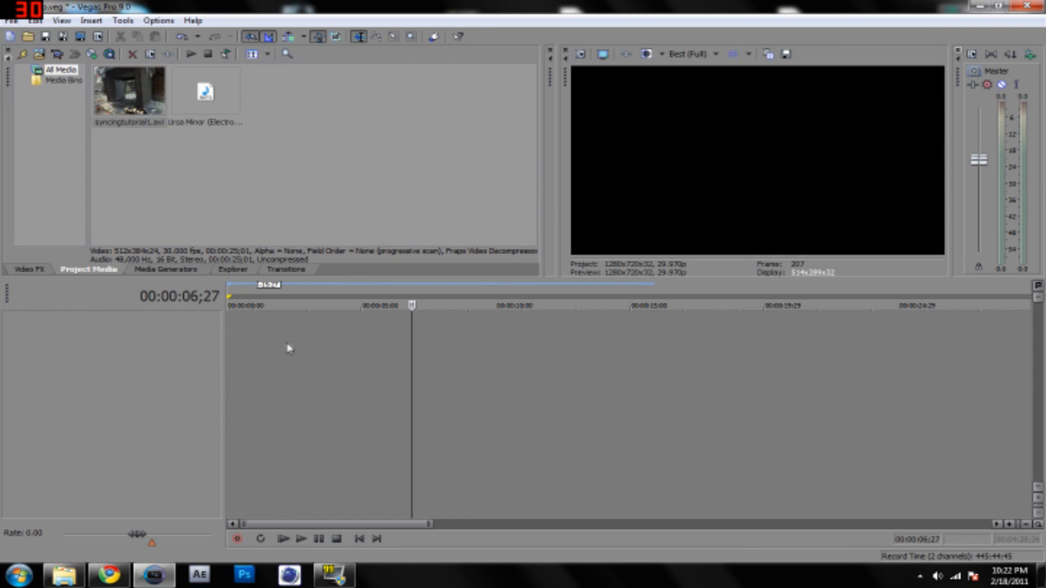
Place the Ursa Minor song on a new audio track at the very start of the timeline.
{"action": "left_click_drag", "start_coordinate": [205, 92], "coordinate": [322, 327]}
{"action": "left_click_drag", "start_coordinate": [230, 337], "coordinate": [226, 333]}
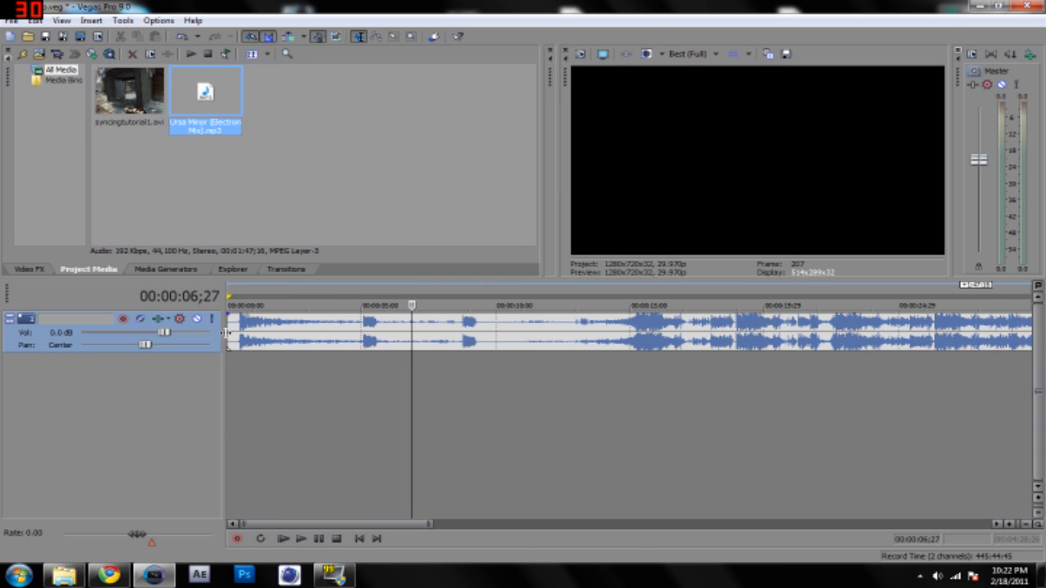
{"action": "left_click", "coordinate": [557, 373]}
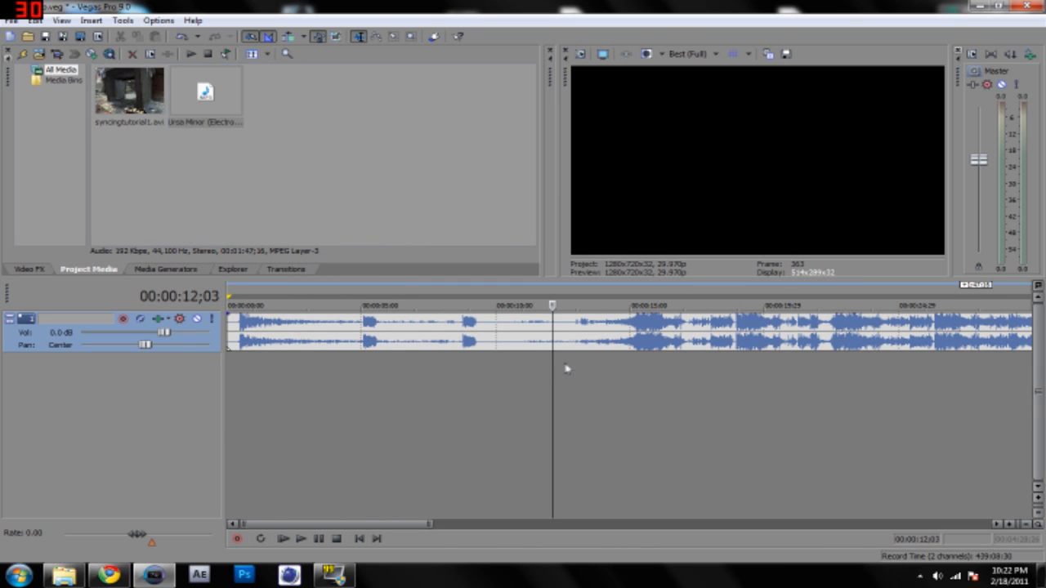
Split the song at the quiet break at 00:00:50;26 and delete the part before it.
{"action": "scroll", "coordinate": [572, 371], "scroll_direction": "down", "scroll_amount": 5}
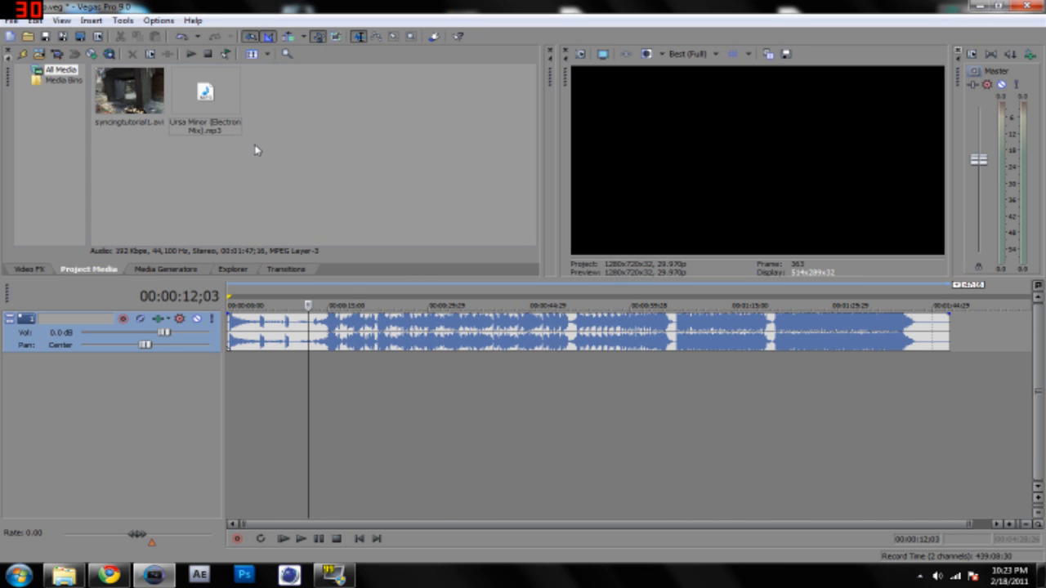
{"action": "left_click", "coordinate": [571, 369]}
{"action": "scroll", "coordinate": [588, 376], "scroll_direction": "up", "scroll_amount": 4}
{"action": "left_click", "coordinate": [616, 366]}
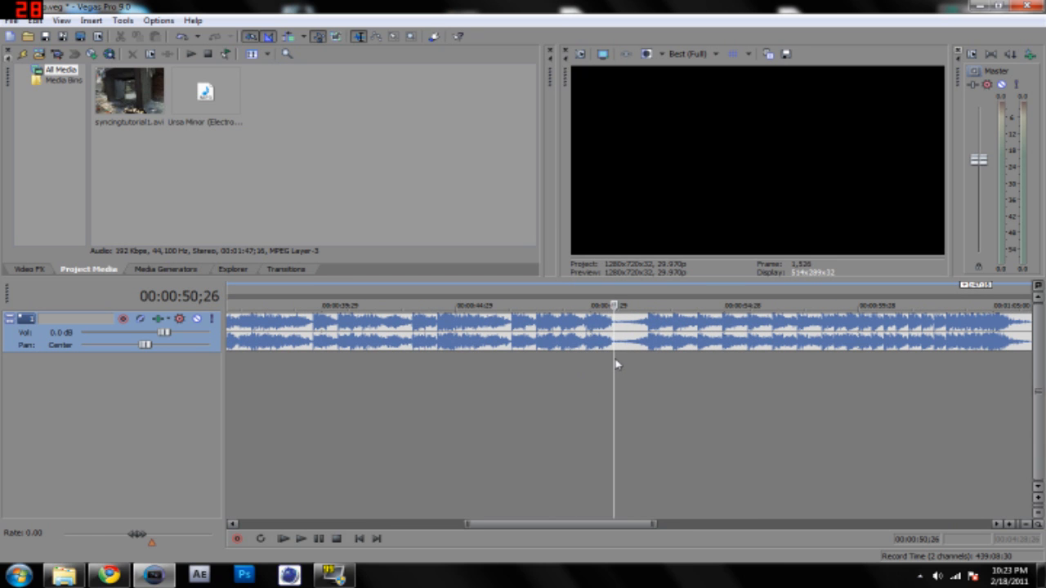
{"action": "left_click", "coordinate": [615, 339]}
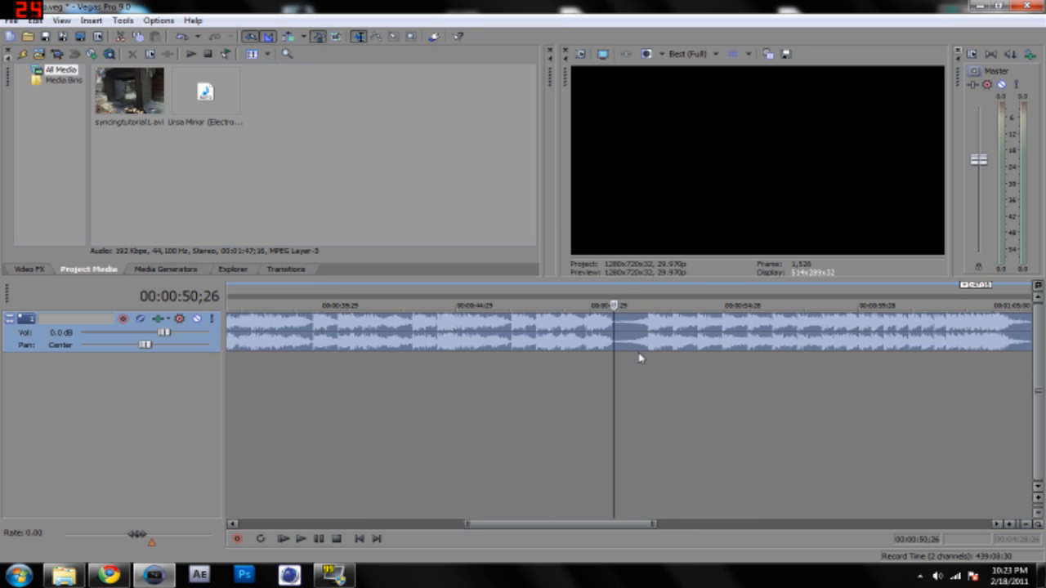
{"action": "key", "text": "s"}
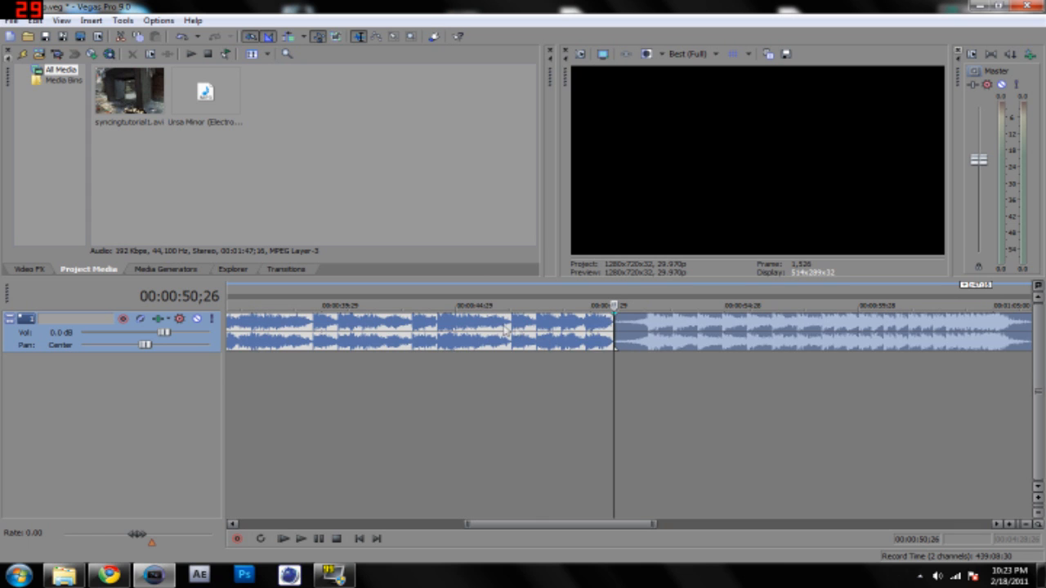
{"action": "left_click", "coordinate": [472, 339]}
{"action": "key", "text": "Delete"}
Move the song earlier, cut off everything after 00:00:52;09, and align the kept 16-second section with the timeline start.
{"action": "left_click_drag", "start_coordinate": [728, 340], "coordinate": [336, 340]}
{"action": "left_click", "coordinate": [651, 362]}
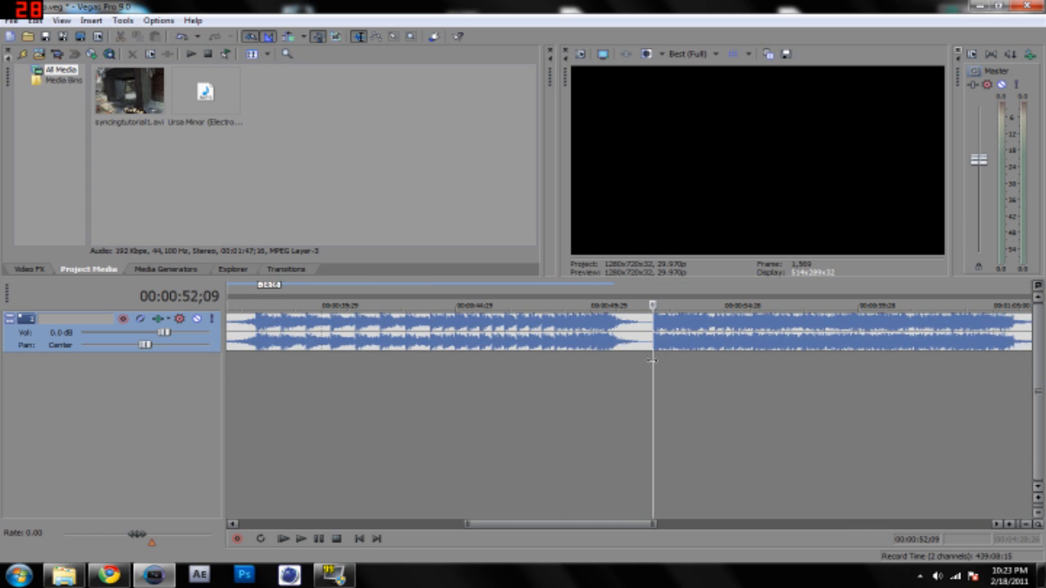
{"action": "left_click", "coordinate": [682, 342]}
{"action": "key", "text": "Delete"}
{"action": "scroll", "coordinate": [665, 397], "scroll_direction": "down", "scroll_amount": 5}
{"action": "left_click_drag", "start_coordinate": [508, 339], "coordinate": [261, 343]}
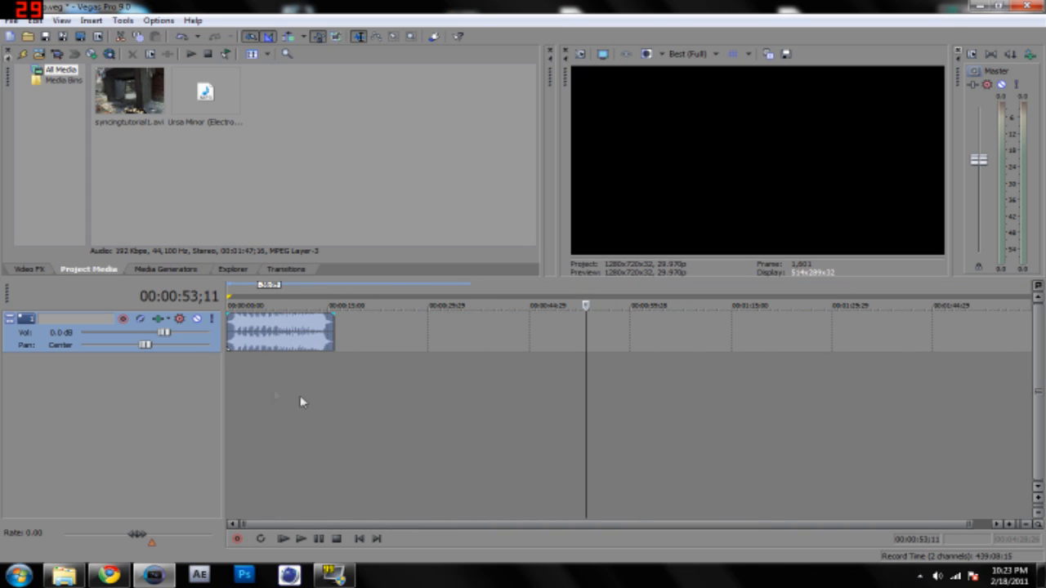
{"action": "left_click", "coordinate": [230, 375]}
{"action": "left_click", "coordinate": [333, 369]}
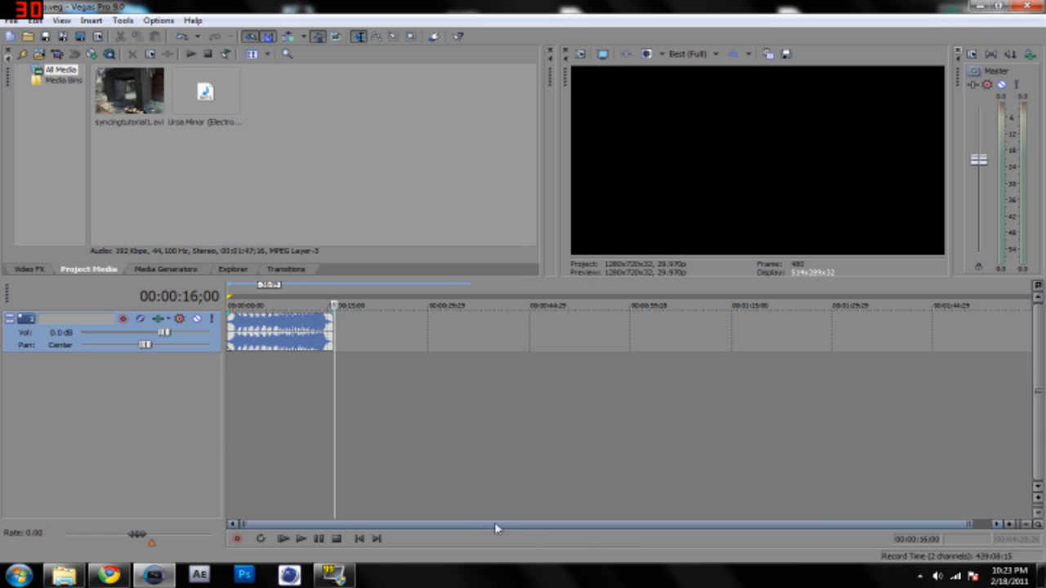
Place syncingtutorial1.avi at the start of the timeline on tracks above the song.
{"action": "left_click_drag", "start_coordinate": [151, 110], "coordinate": [175, 130]}
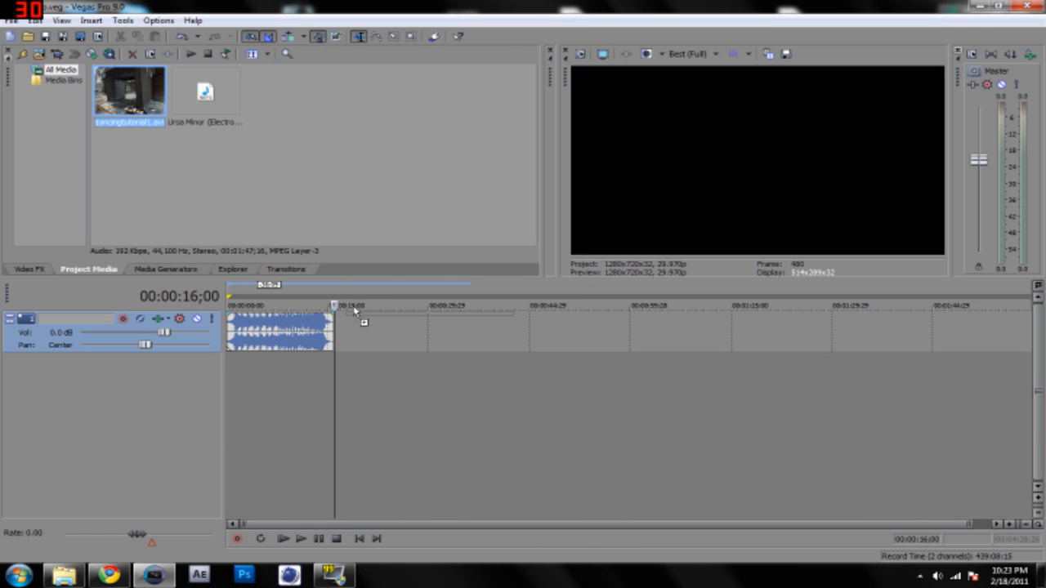
{"action": "left_click_drag", "start_coordinate": [233, 304], "coordinate": [233, 306]}
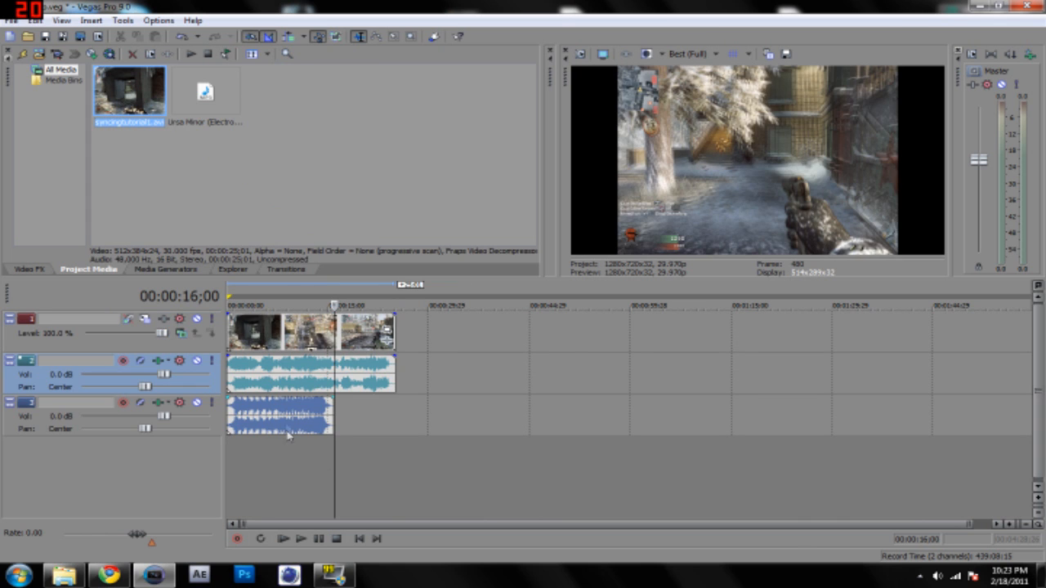
Delete the gameplay clip's own audio while keeping its video, and lower the song track's volume to -2.6 dB.
{"action": "left_click", "coordinate": [268, 381]}
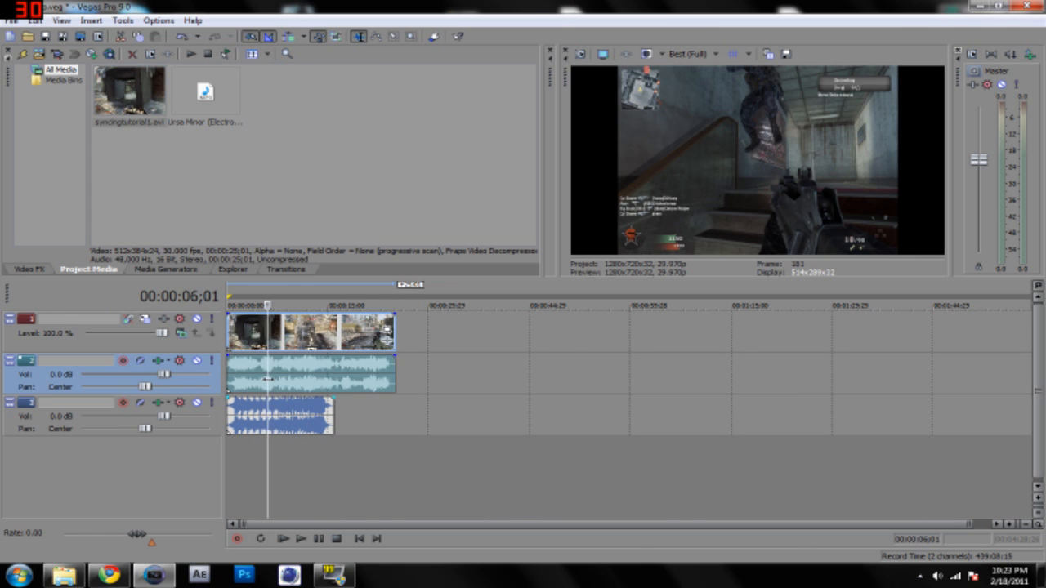
{"action": "left_click_drag", "start_coordinate": [268, 378], "coordinate": [246, 394]}
{"action": "left_click", "coordinate": [301, 384]}
{"action": "key", "text": "Delete"}
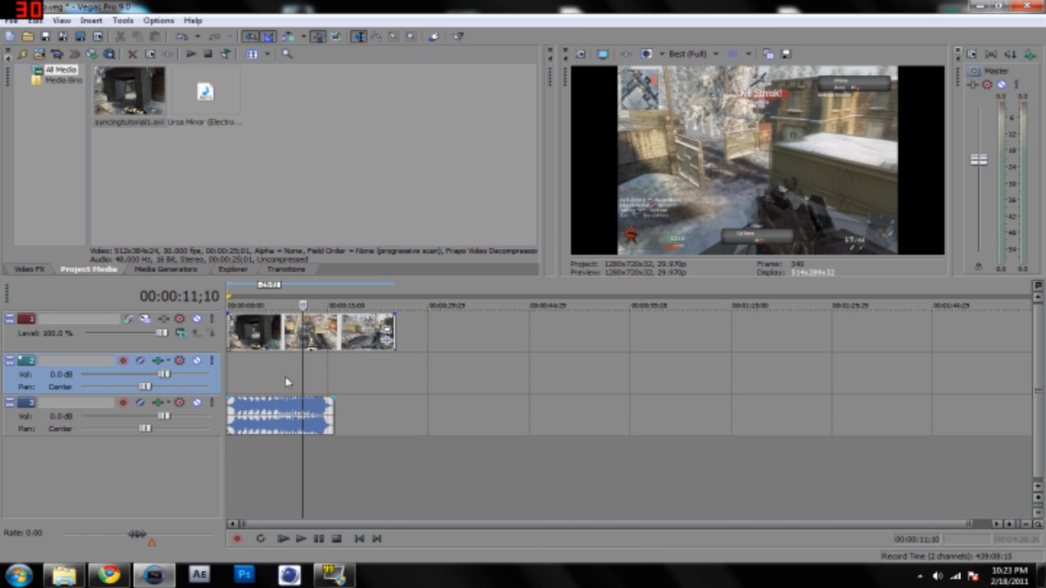
{"action": "left_click_drag", "start_coordinate": [163, 417], "coordinate": [144, 422]}
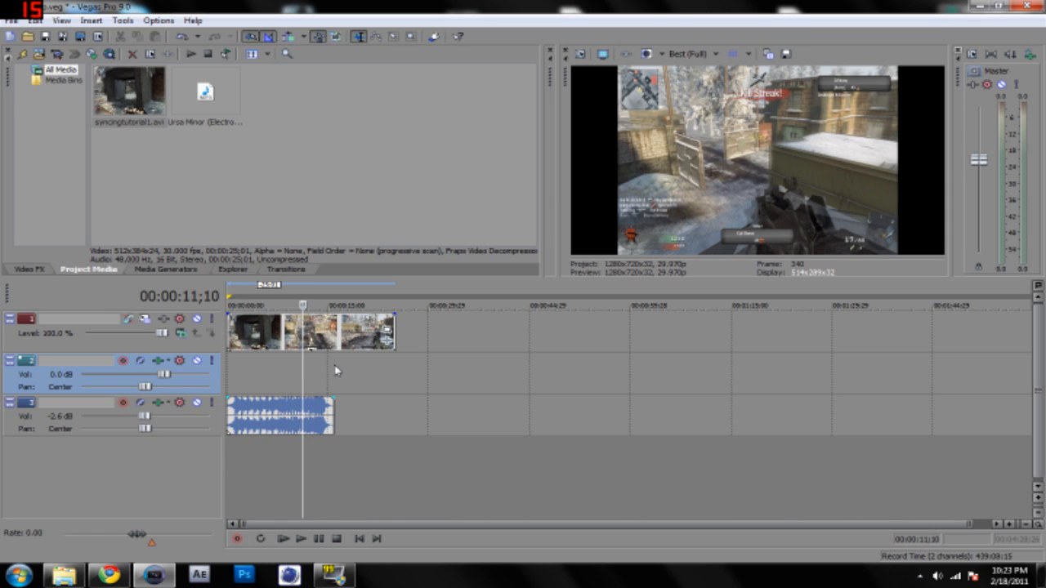
Set the gameplay video event to disable resampling and not maintain its aspect ratio.
{"action": "right_click", "coordinate": [341, 337]}
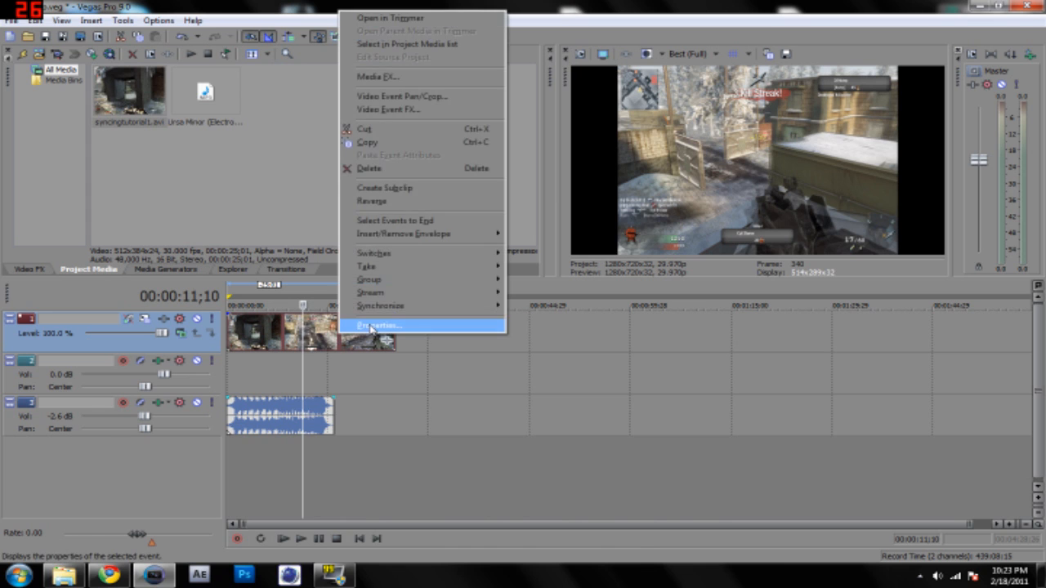
{"action": "left_click", "coordinate": [372, 326]}
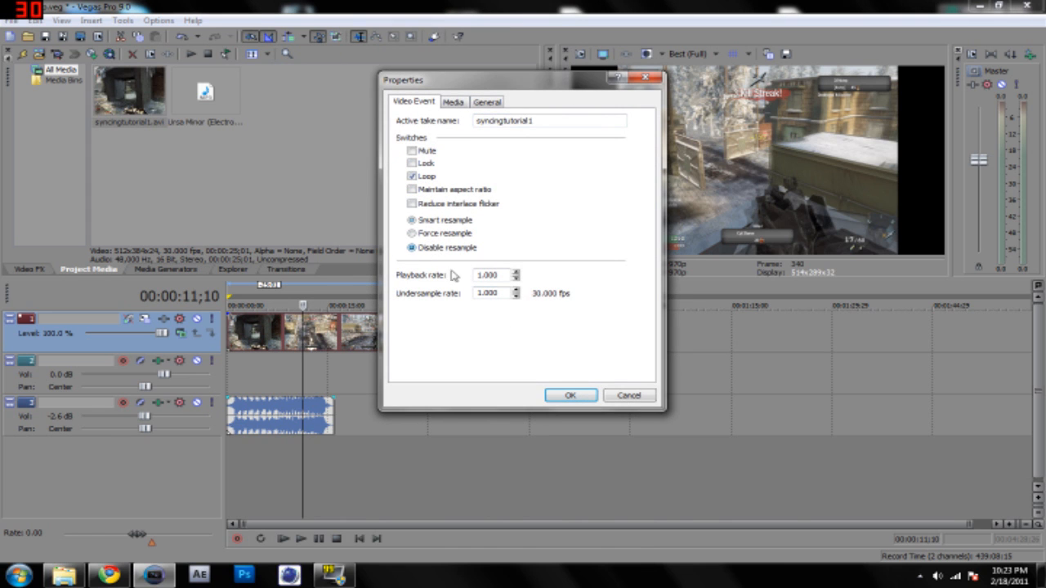
{"action": "left_click", "coordinate": [567, 396]}
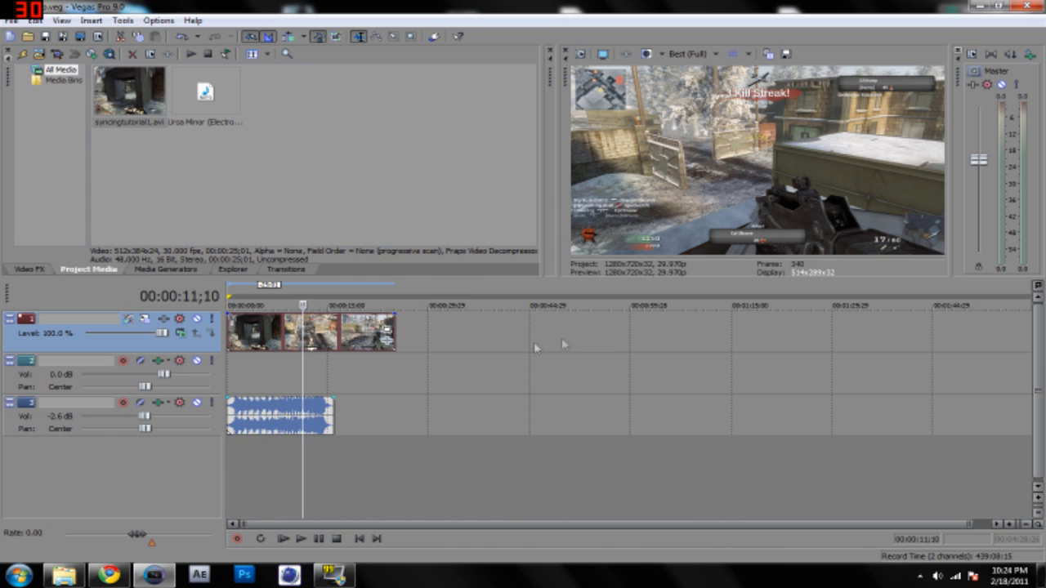
{"action": "left_click", "coordinate": [230, 368]}
{"action": "left_click", "coordinate": [253, 372]}
{"action": "left_click", "coordinate": [272, 371]}
{"action": "left_click", "coordinate": [377, 372]}
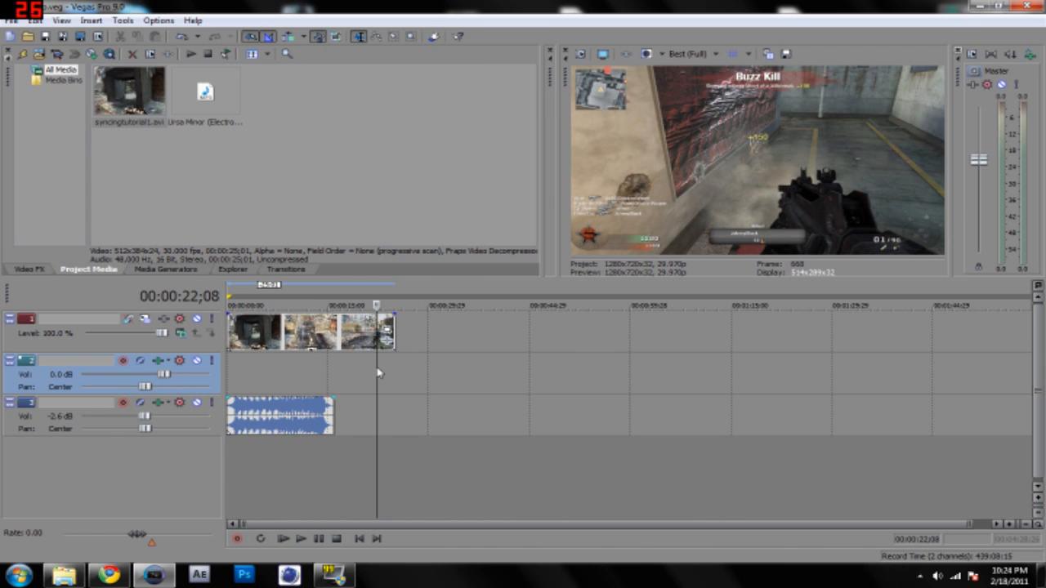
Import the gun sound FAMAS.mp3 from the AR SikNass folder of the Black Ops GunSounds pack.
{"action": "left_click", "coordinate": [11, 20]}
{"action": "mouse_move", "coordinate": [82, 136]}
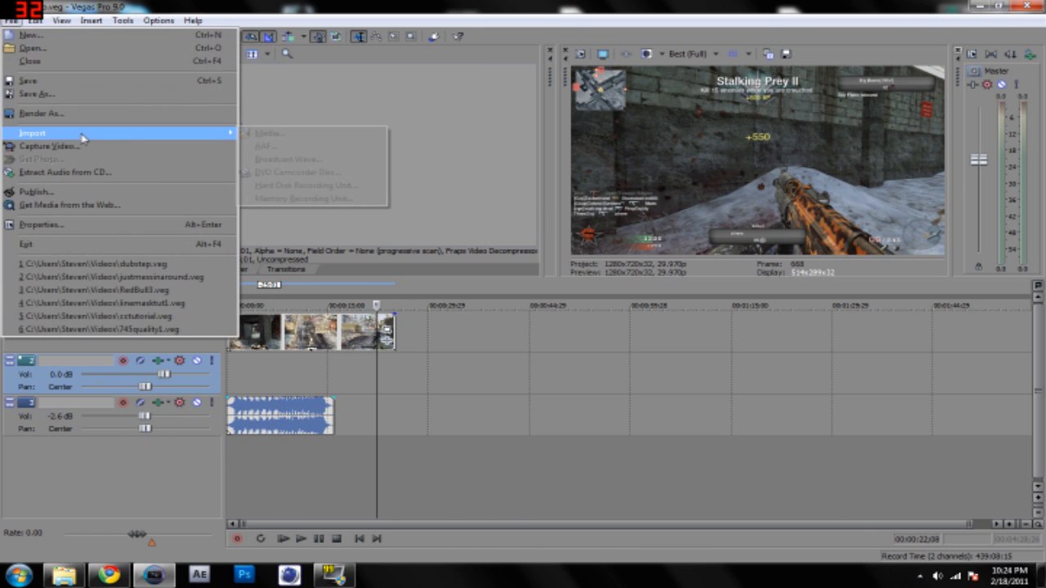
{"action": "left_click", "coordinate": [269, 134]}
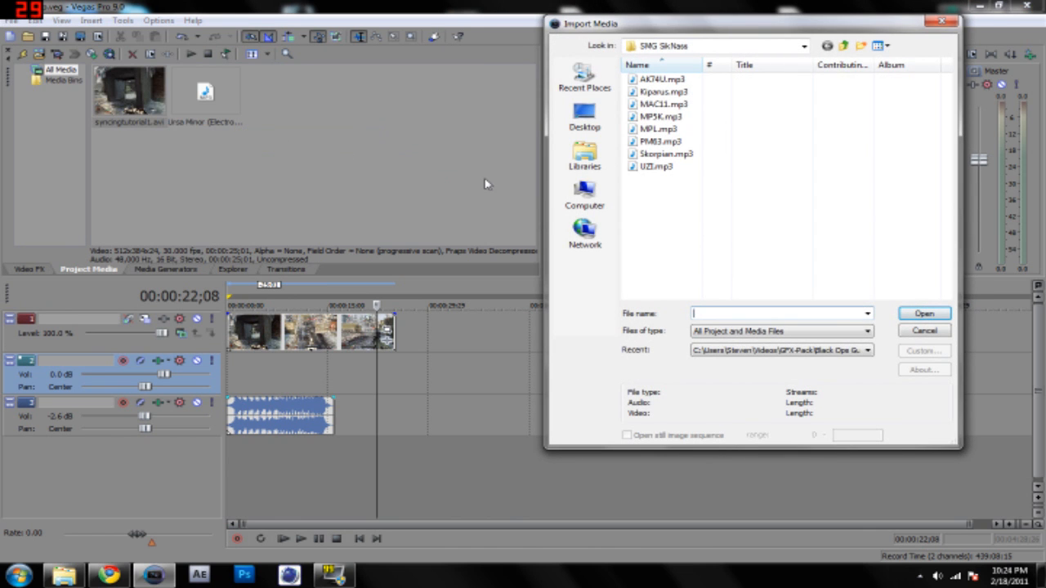
{"action": "left_click", "coordinate": [804, 46]}
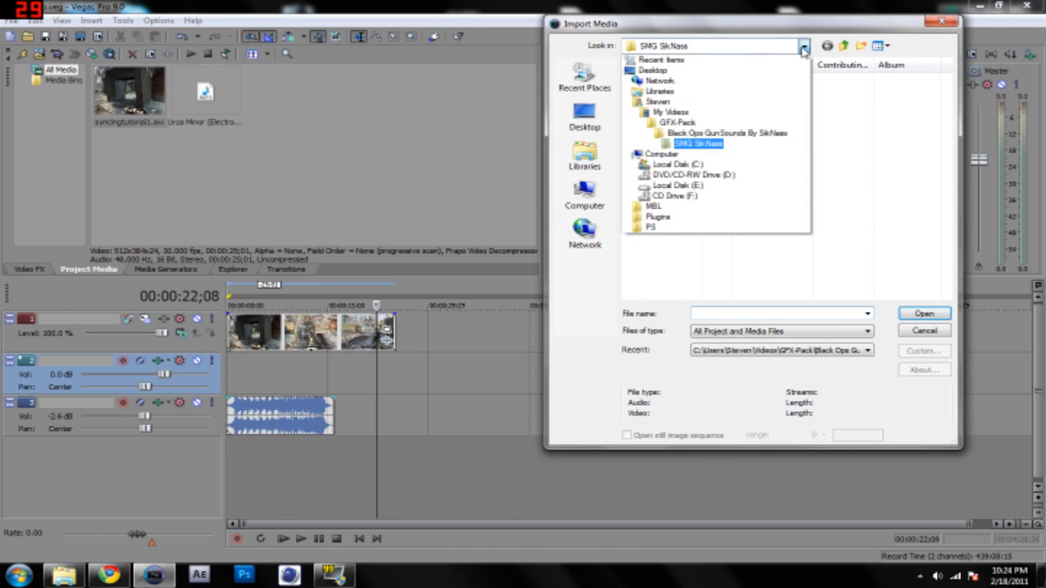
{"action": "left_click", "coordinate": [782, 134]}
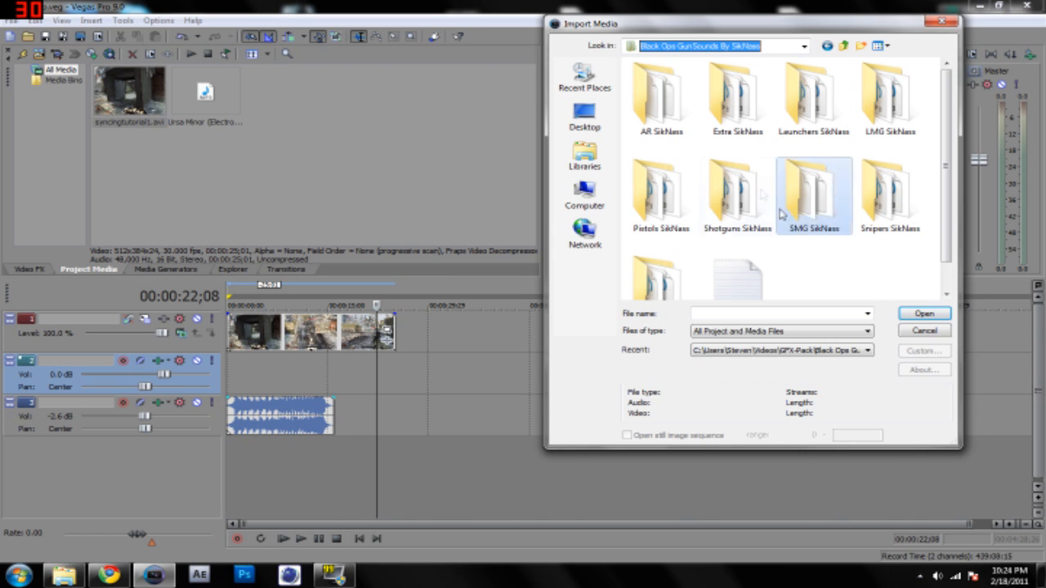
{"action": "left_click", "coordinate": [672, 109]}
{"action": "double_click", "coordinate": [672, 109]}
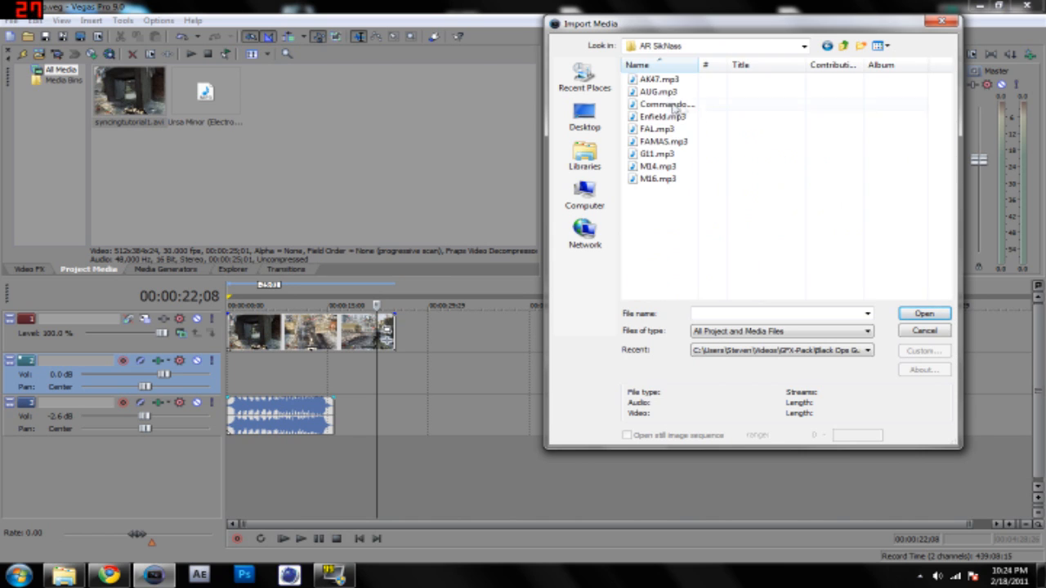
{"action": "left_click", "coordinate": [671, 81]}
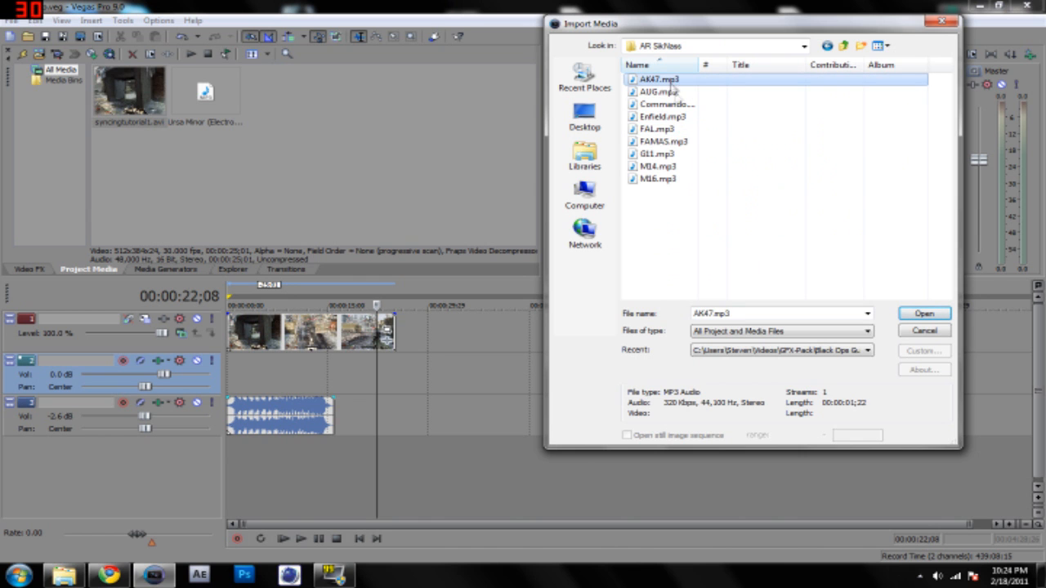
{"action": "left_click", "coordinate": [668, 142]}
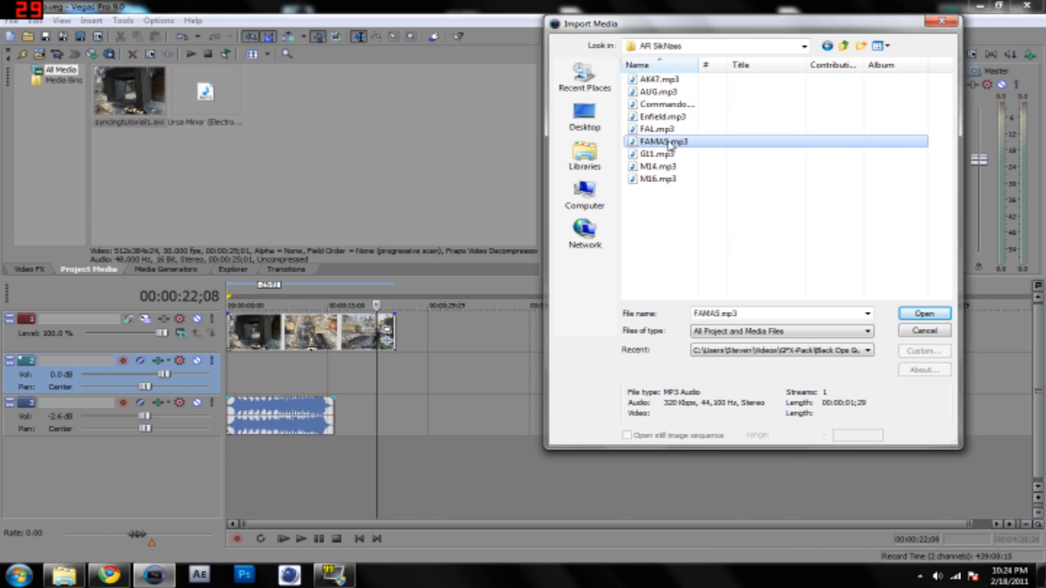
{"action": "left_click", "coordinate": [921, 315]}
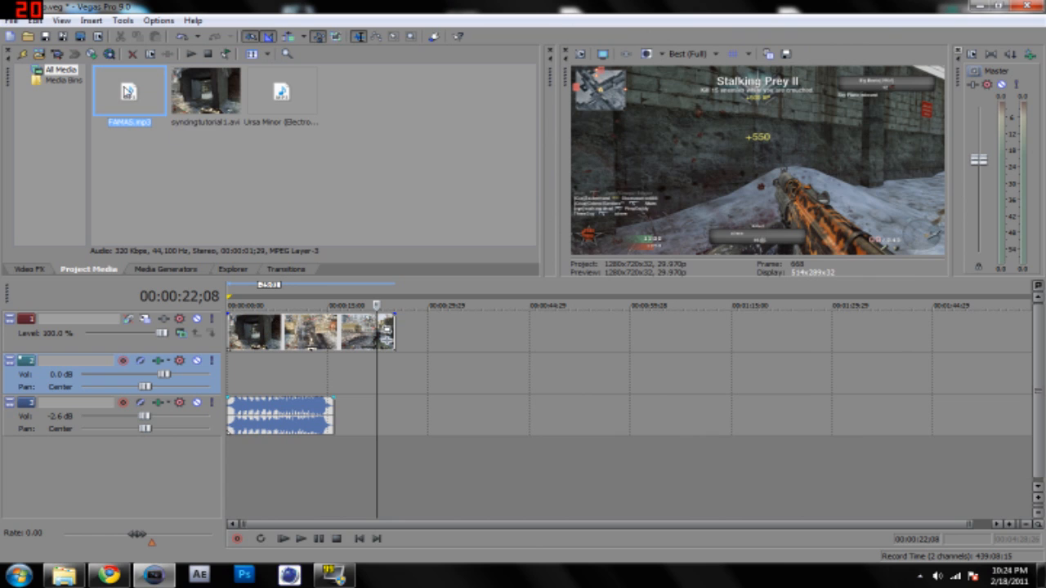
Place FAMAS.mp3 on the empty audio track at about 00:00:29;02, past the other clips, and play it back.
{"action": "left_click_drag", "start_coordinate": [127, 91], "coordinate": [430, 384]}
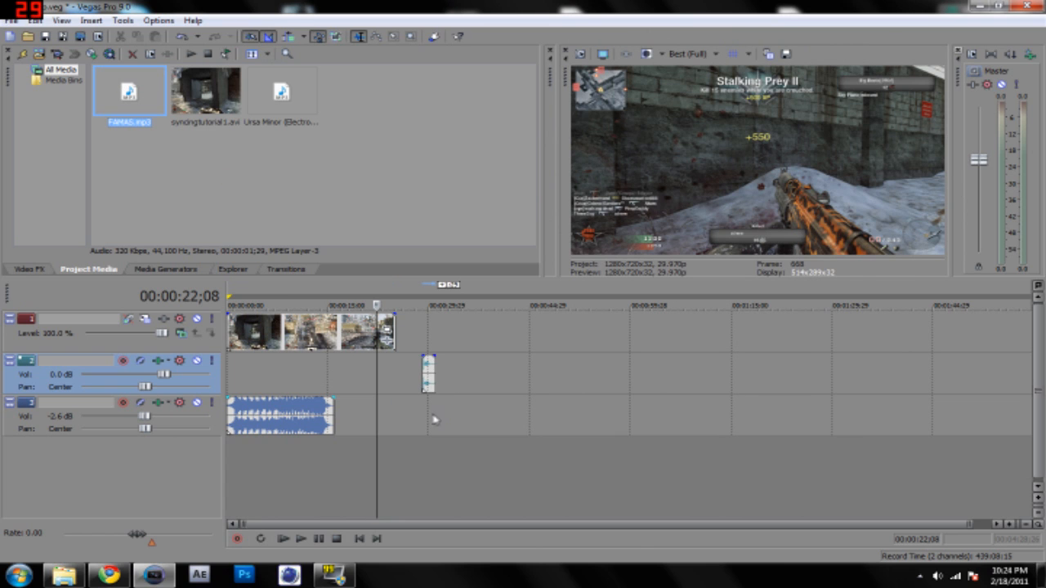
{"action": "left_click", "coordinate": [425, 420]}
{"action": "scroll", "coordinate": [490, 429], "scroll_direction": "up", "scroll_amount": 3}
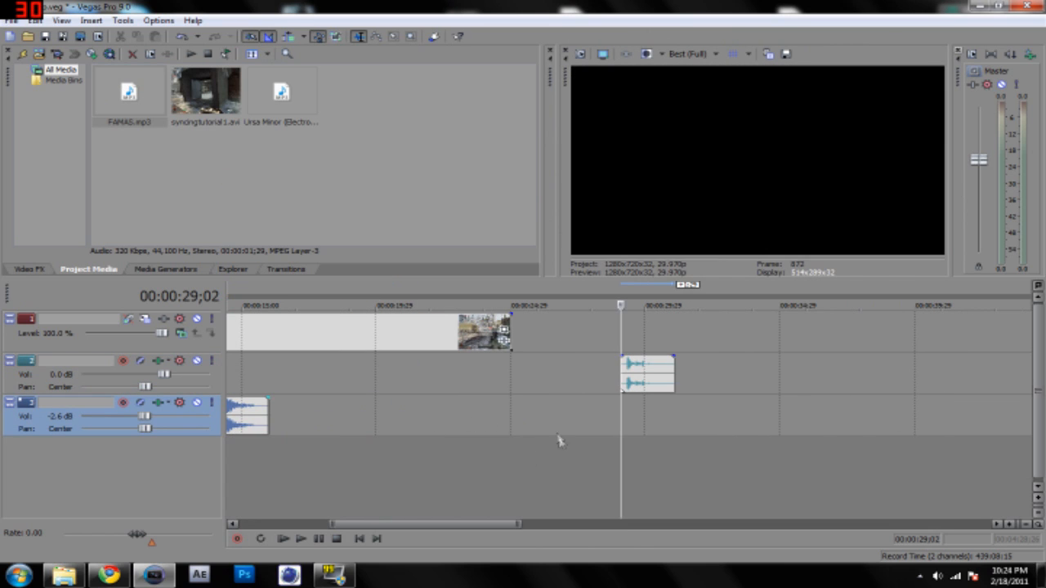
{"action": "left_click", "coordinate": [321, 541]}
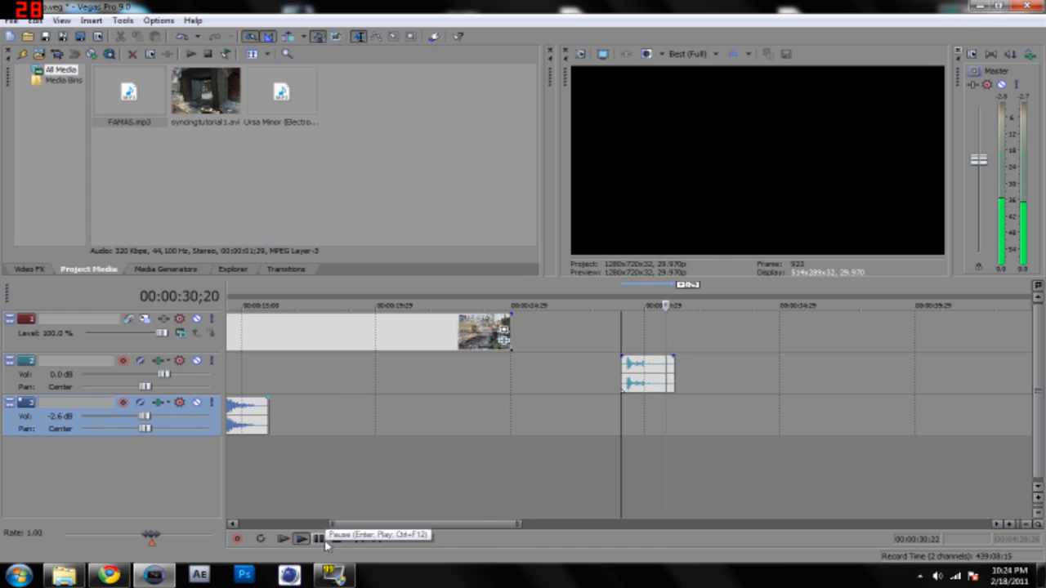
{"action": "left_click", "coordinate": [324, 541]}
{"action": "scroll", "coordinate": [549, 483], "scroll_direction": "up", "scroll_amount": 5}
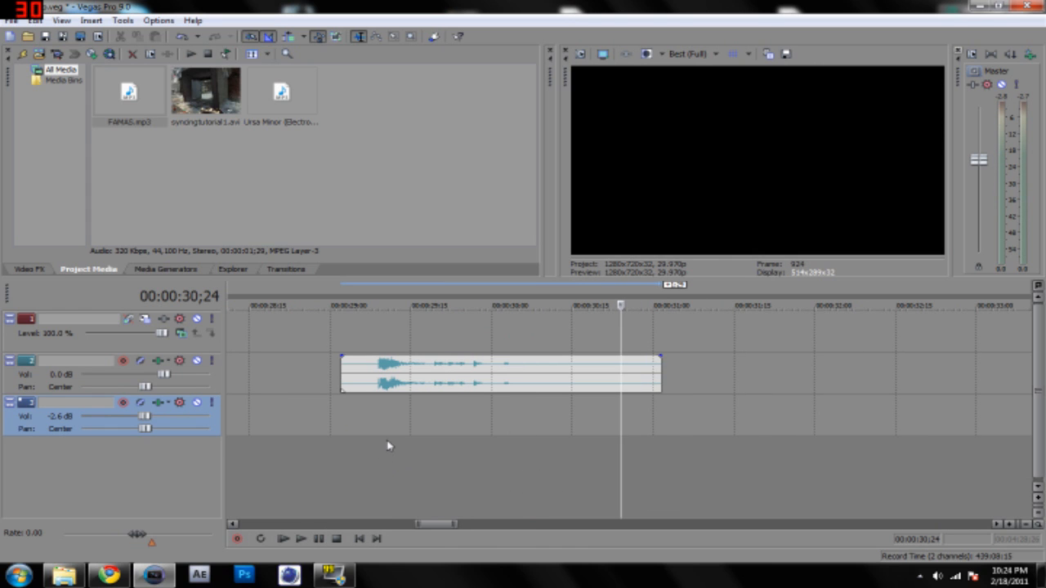
Trim the start of the FAMAS.mp3 event to the beginning of the gunshot at 00:00:29;09 and play it back.
{"action": "left_click", "coordinate": [379, 414]}
{"action": "left_click", "coordinate": [536, 416]}
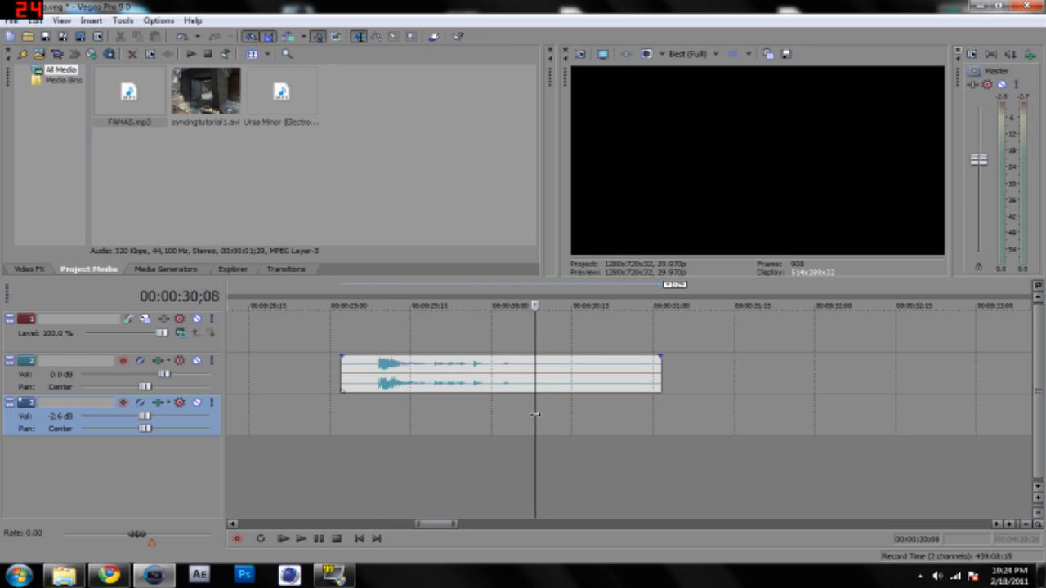
{"action": "left_click", "coordinate": [378, 406]}
{"action": "scroll", "coordinate": [426, 413], "scroll_direction": "up", "scroll_amount": 3}
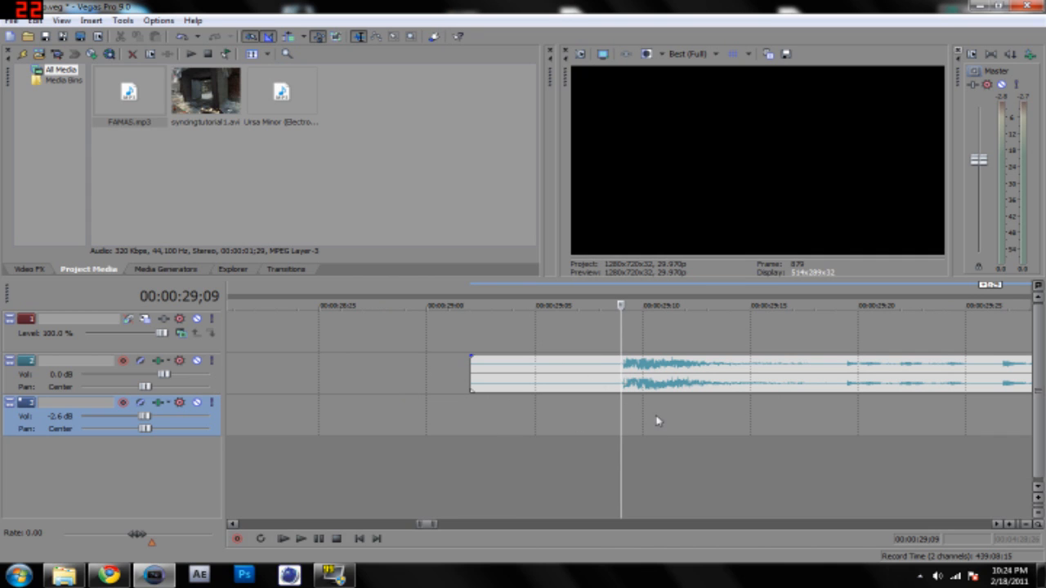
{"action": "left_click", "coordinate": [158, 20]}
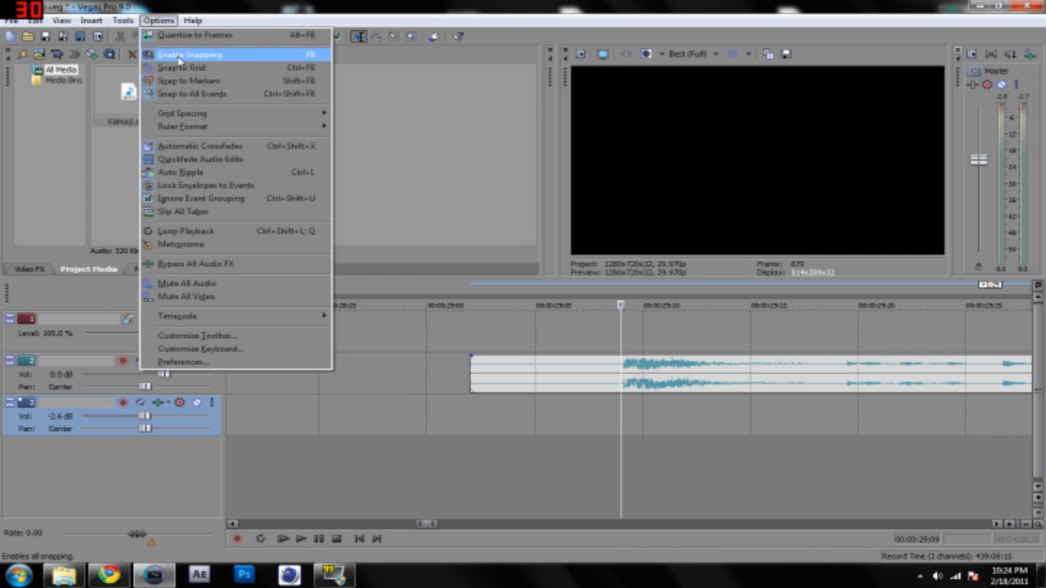
{"action": "left_click", "coordinate": [621, 419]}
{"action": "left_click", "coordinate": [468, 378]}
{"action": "left_click_drag", "start_coordinate": [468, 378], "coordinate": [619, 377]}
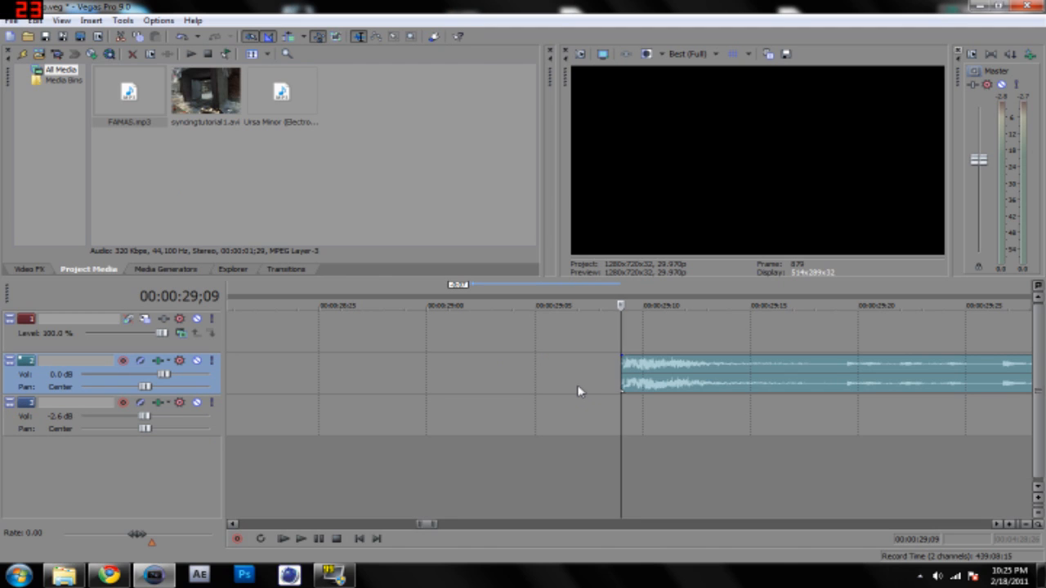
{"action": "key", "text": "space"}
{"action": "key", "text": "space"}
Audition the tail of the FAMAS.mp3 event and trim its end to 00:00:30;04, right after the last sound.
{"action": "scroll", "coordinate": [581, 391], "scroll_direction": "down", "scroll_amount": 3}
{"action": "scroll", "coordinate": [637, 400], "scroll_direction": "down", "scroll_amount": 4}
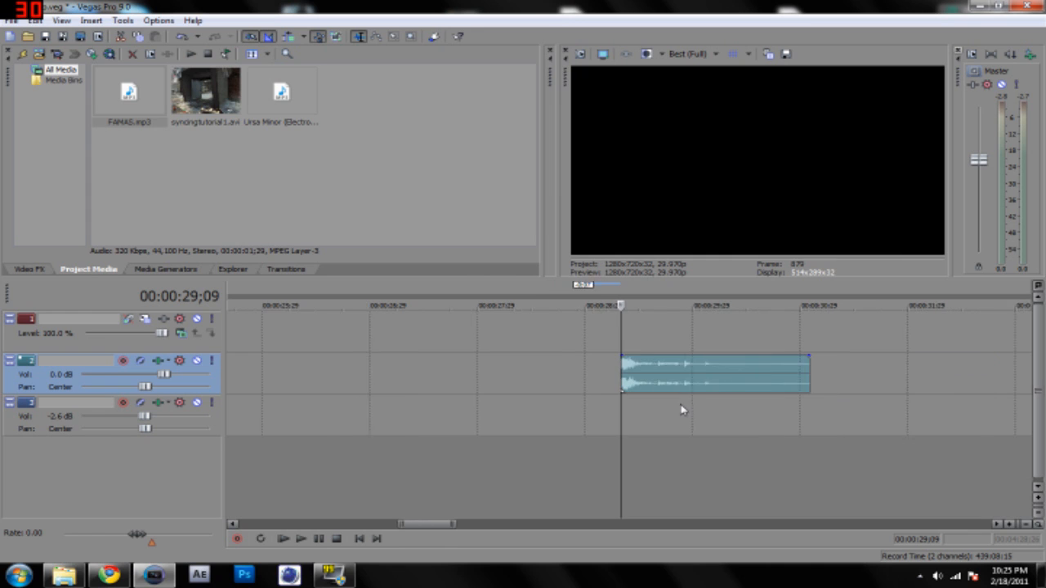
{"action": "left_click", "coordinate": [691, 400]}
{"action": "scroll", "coordinate": [650, 420], "scroll_direction": "up", "scroll_amount": 5}
{"action": "scroll", "coordinate": [586, 425], "scroll_direction": "up", "scroll_amount": 2}
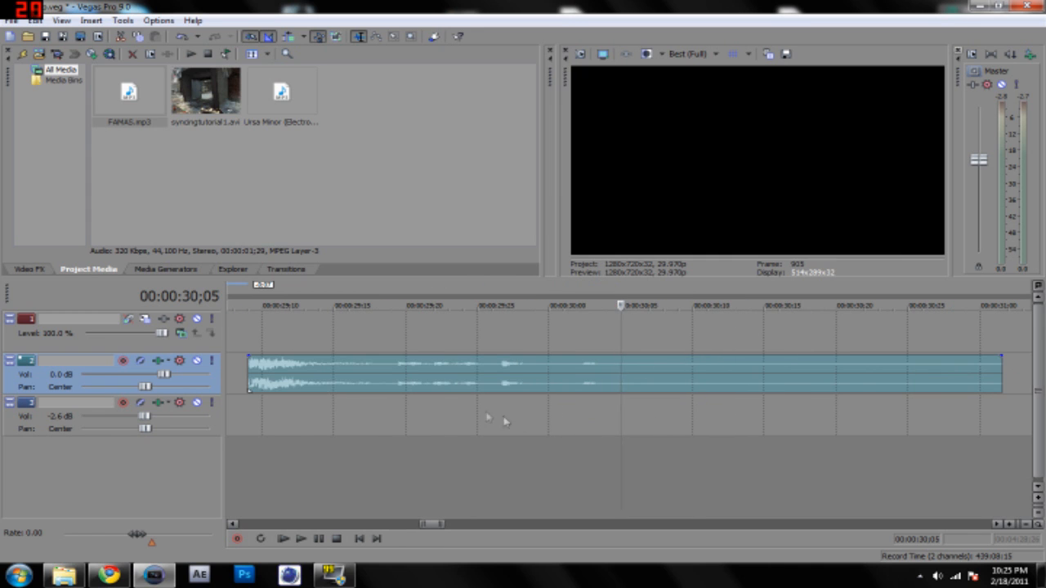
{"action": "left_click", "coordinate": [490, 411]}
{"action": "key", "text": "space"}
{"action": "key", "text": "space"}
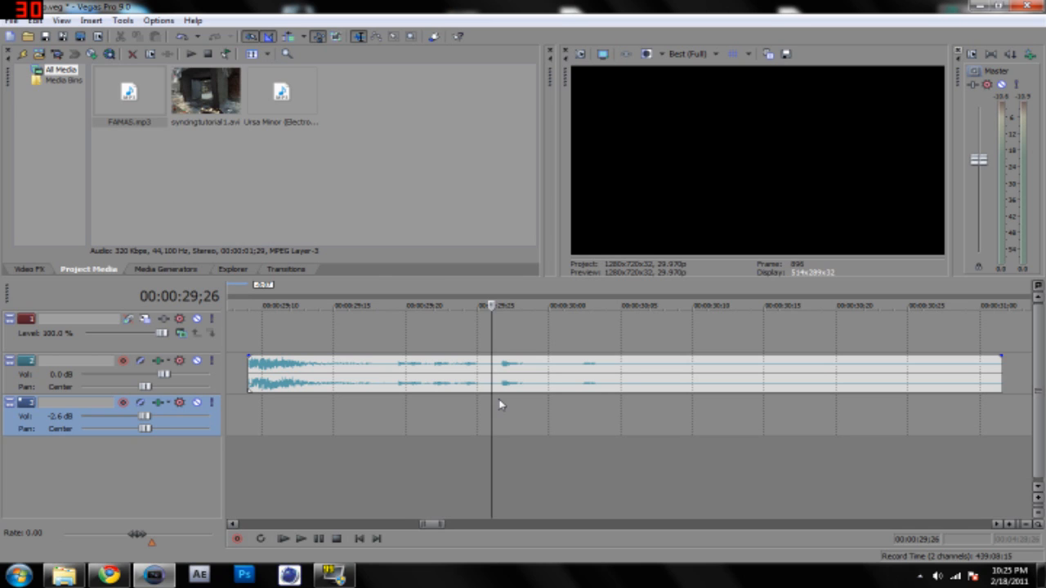
{"action": "left_click", "coordinate": [607, 398]}
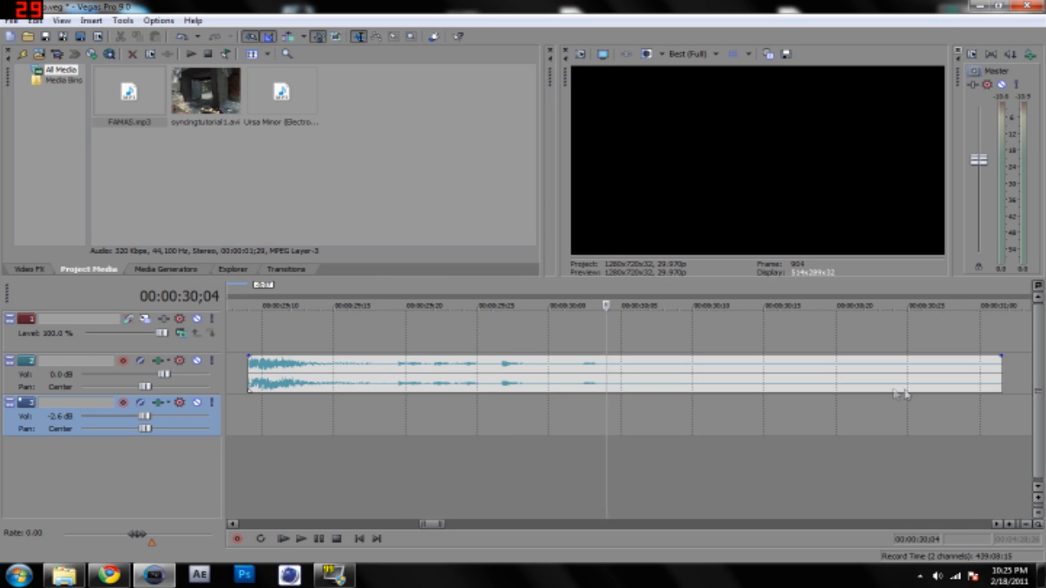
{"action": "left_click_drag", "start_coordinate": [1000, 387], "coordinate": [618, 385]}
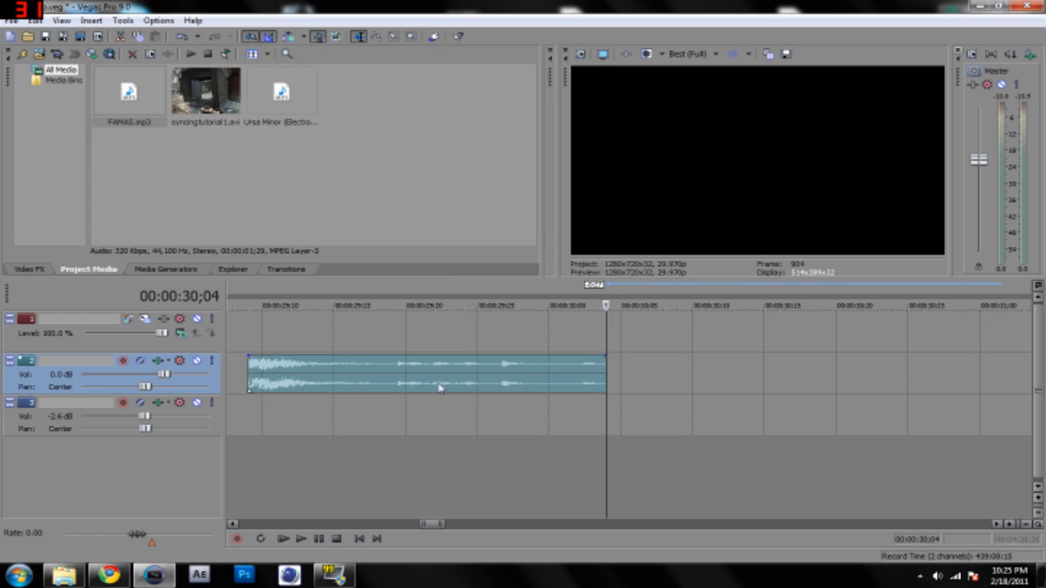
Create a subclip from the trimmed FAMAS.mp3 event, and delete the event from the track.
{"action": "left_click", "coordinate": [364, 380]}
{"action": "right_click", "coordinate": [425, 381]}
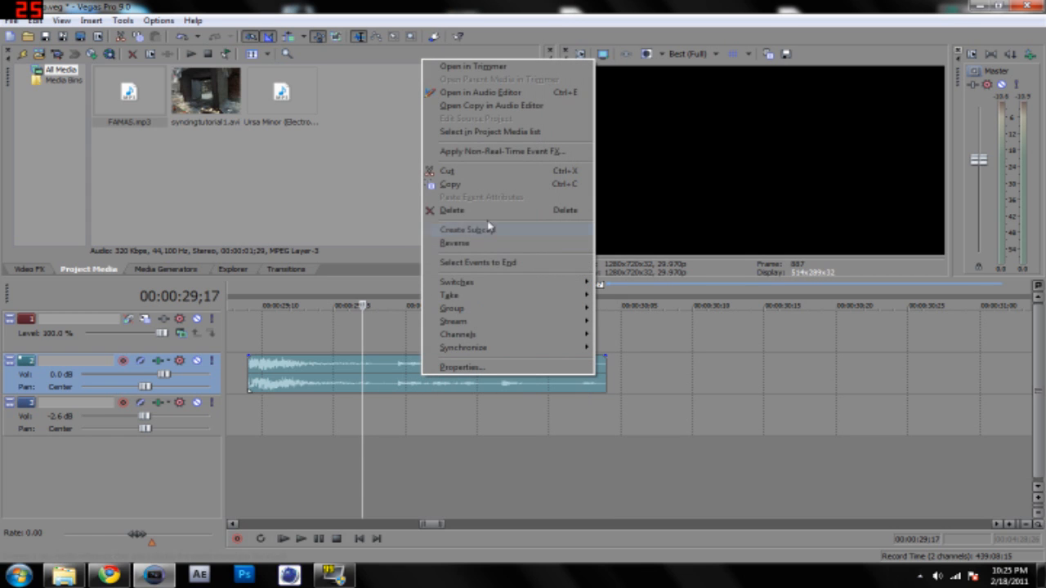
{"action": "left_click", "coordinate": [488, 243]}
{"action": "left_click", "coordinate": [435, 373]}
{"action": "key", "text": "Delete"}
Place three back-to-back copies of the FAMAS.mp3 subclip on the empty audio track from 00:00:29;13 and play them.
{"action": "left_click", "coordinate": [205, 94]}
{"action": "left_click_drag", "start_coordinate": [204, 96], "coordinate": [306, 392]}
{"action": "left_click", "coordinate": [305, 420]}
{"action": "key", "text": "space"}
{"action": "key", "text": "space"}
{"action": "left_click_drag", "start_coordinate": [205, 96], "coordinate": [677, 378]}
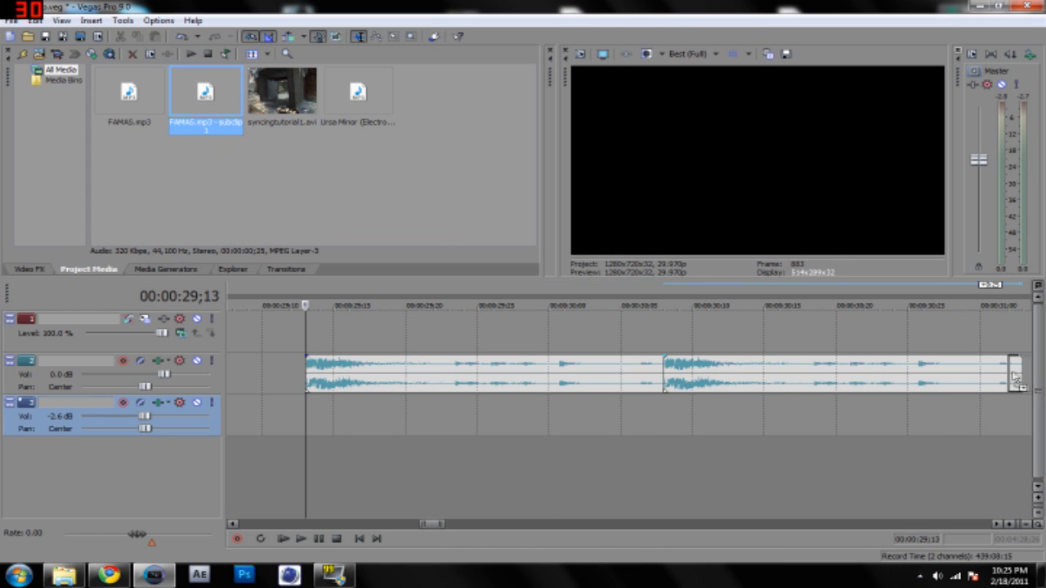
{"action": "left_click_drag", "start_coordinate": [1029, 378], "coordinate": [1039, 377]}
{"action": "left_click", "coordinate": [299, 455]}
{"action": "key", "text": "space"}
{"action": "scroll", "coordinate": [326, 460], "scroll_direction": "down", "scroll_amount": 3}
{"action": "scroll", "coordinate": [336, 462], "scroll_direction": "down", "scroll_amount": 2}
{"action": "key", "text": "space"}
Delete the three test copies of the FAMAS.mp3 subclip from the audio track.
{"action": "left_click", "coordinate": [543, 381]}
{"action": "left_click", "coordinate": [594, 372], "text": "ctrl"}
{"action": "key", "text": "Delete"}
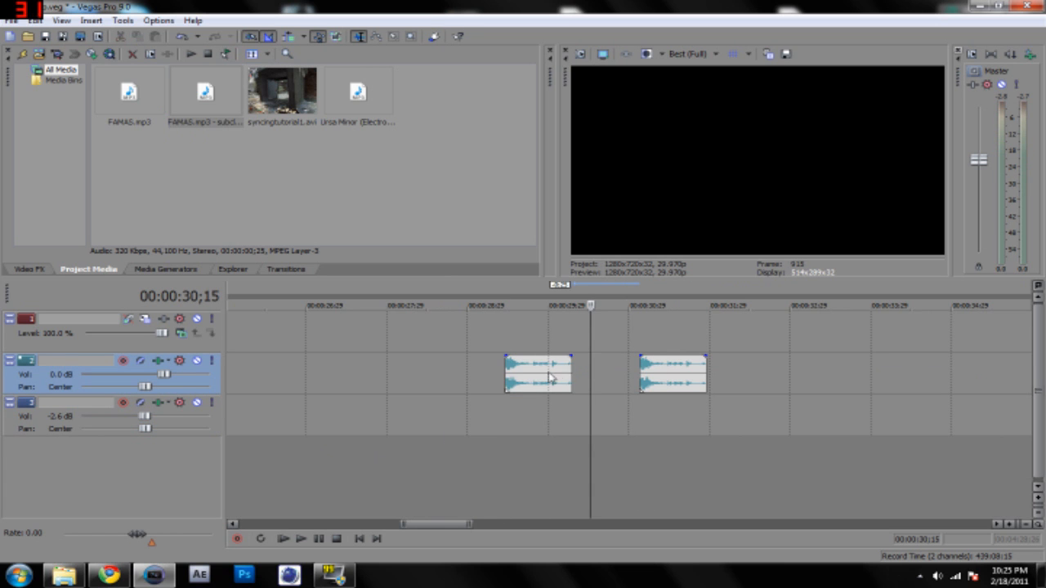
{"action": "left_click", "coordinate": [548, 376]}
{"action": "key", "text": "Delete"}
{"action": "left_click", "coordinate": [655, 382]}
{"action": "key", "text": "Delete"}
Play the gameplay and song from just before the song's first strong beat to hear the beats.
{"action": "left_click_drag", "start_coordinate": [455, 526], "coordinate": [245, 535]}
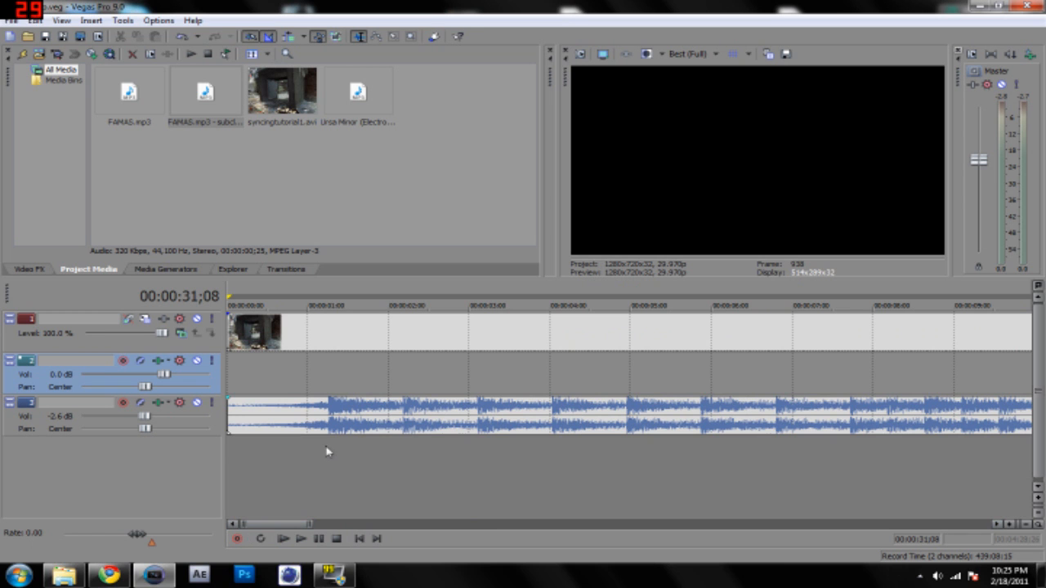
{"action": "scroll", "coordinate": [326, 451], "scroll_direction": "up", "scroll_amount": 5}
{"action": "left_click_drag", "start_coordinate": [418, 530], "coordinate": [249, 542]}
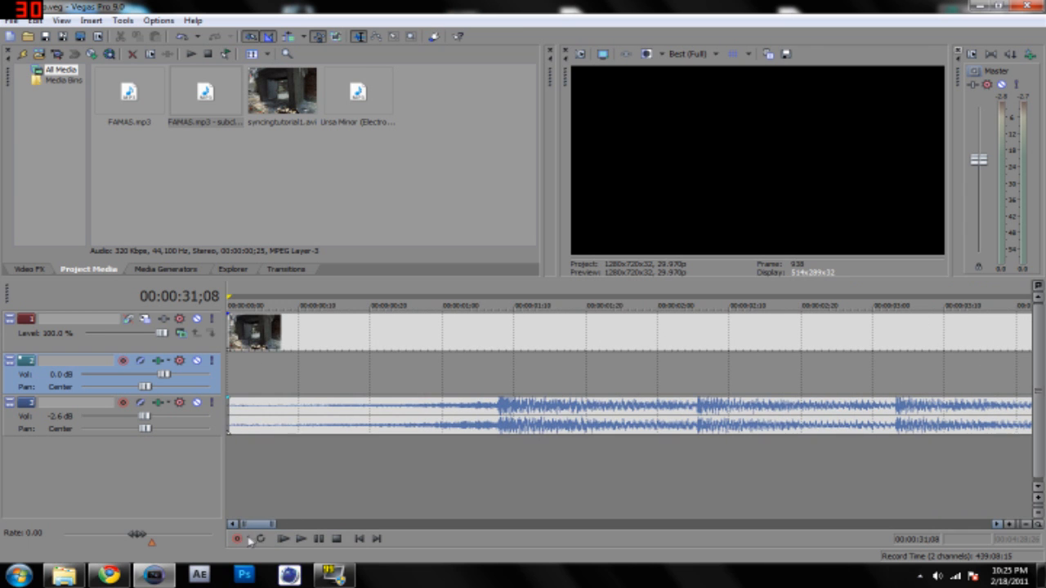
{"action": "left_click", "coordinate": [491, 450]}
{"action": "key", "text": "space"}
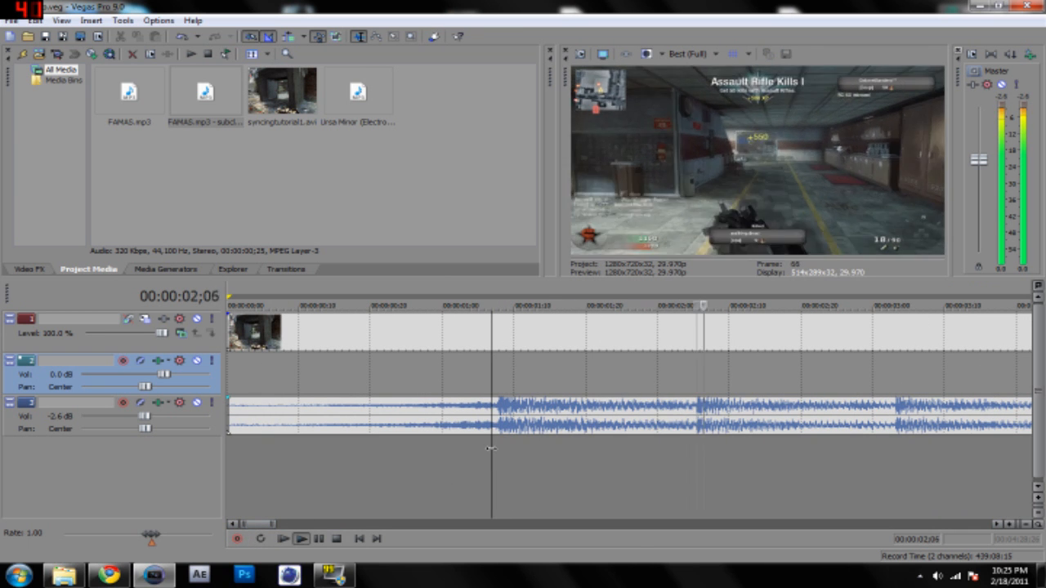
{"action": "scroll", "coordinate": [491, 451], "scroll_direction": "down", "scroll_amount": 4}
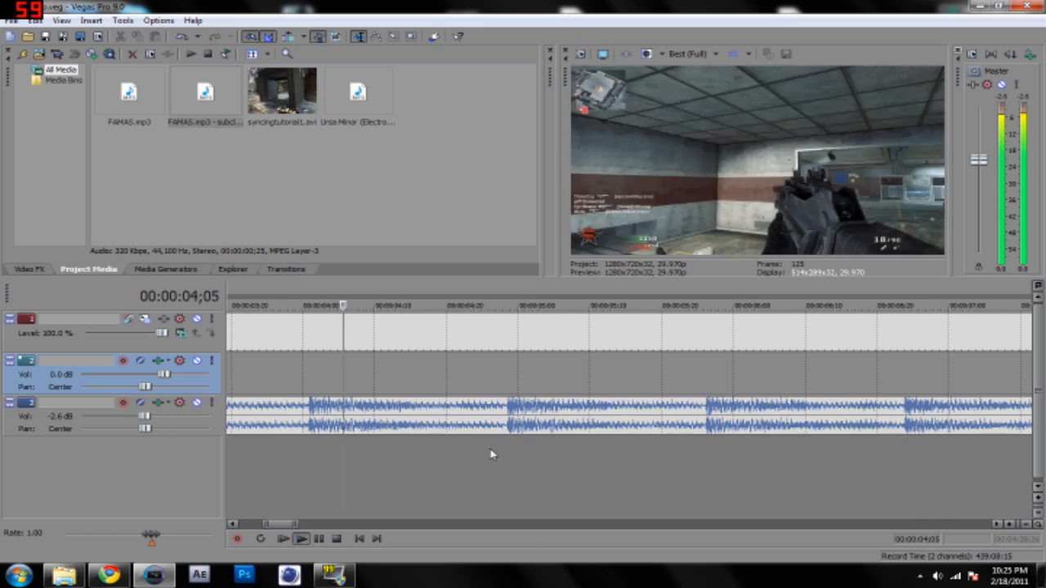
{"action": "key", "text": "space"}
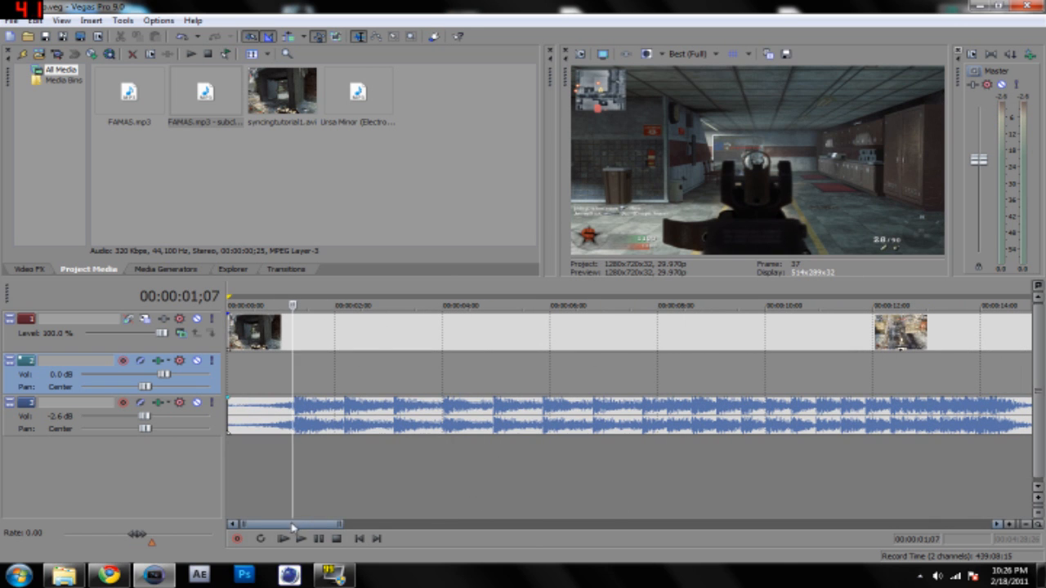
Place a marker on the song's first strong beat at 00:00:01;08.
{"action": "scroll", "coordinate": [304, 485], "scroll_direction": "up", "scroll_amount": 5}
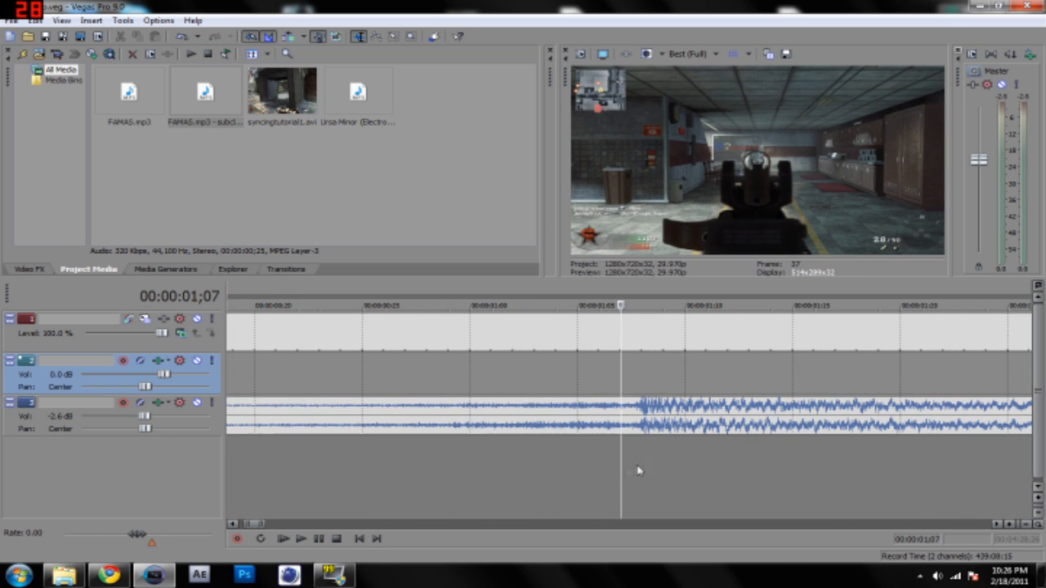
{"action": "key", "text": "Right"}
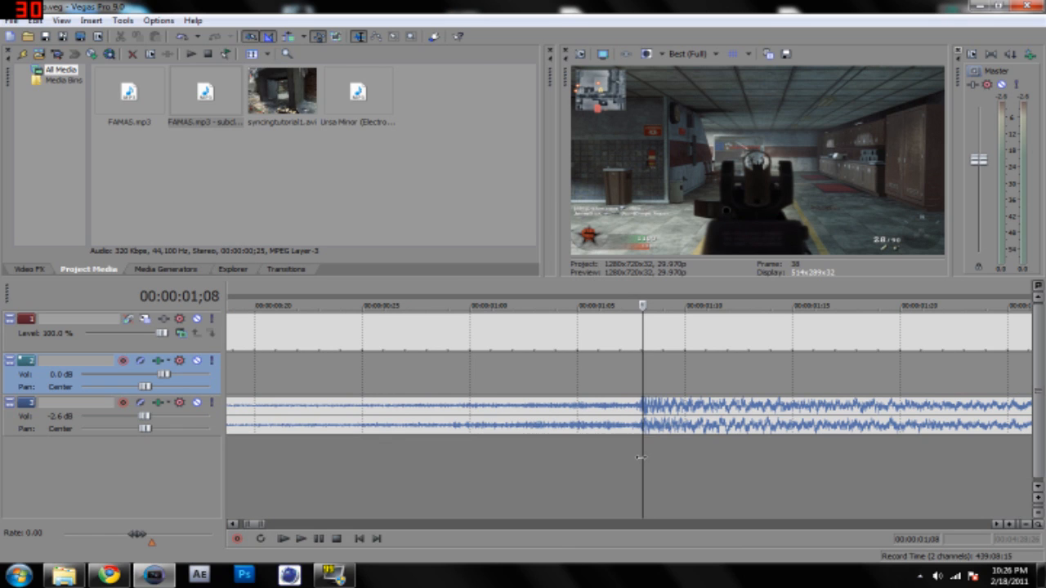
{"action": "key", "text": "m"}
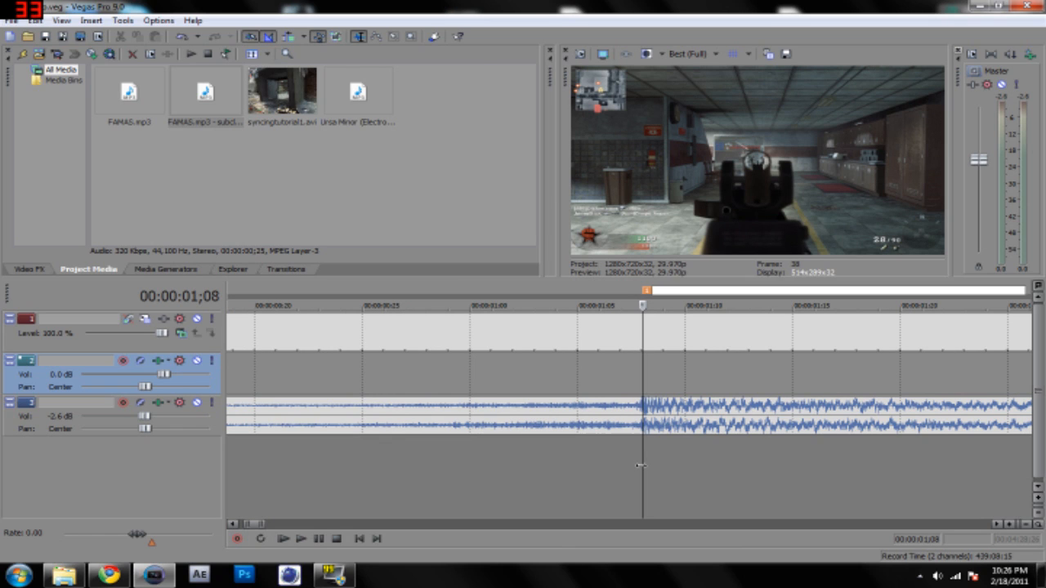
{"action": "key", "text": "Return"}
{"action": "left_click", "coordinate": [603, 482]}
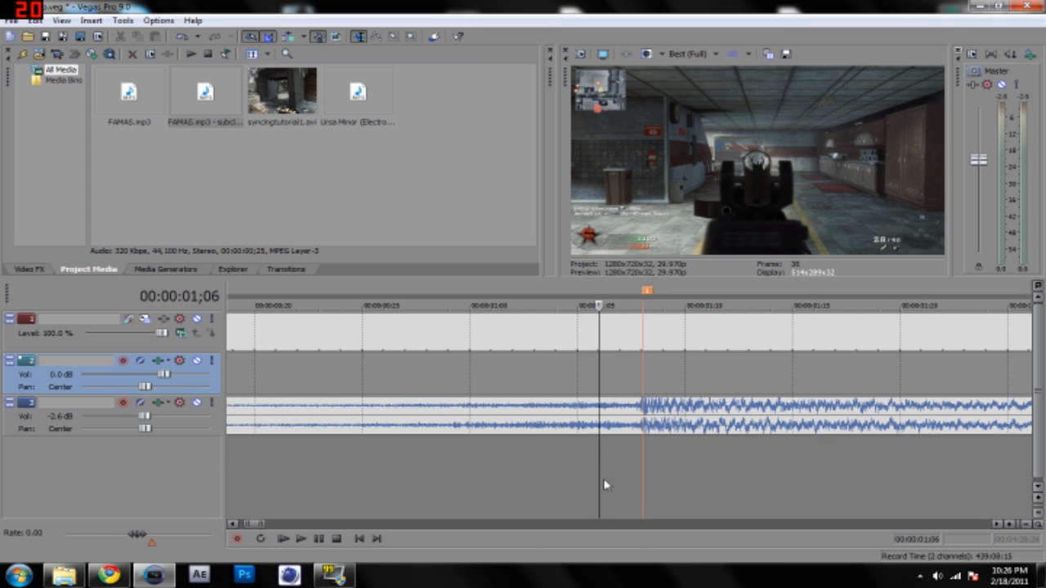
Place markers on the song's next three beats, at 00:00:02;06, 00:00:03;04 and 00:00:04;01.
{"action": "scroll", "coordinate": [618, 486], "scroll_direction": "down", "scroll_amount": 7}
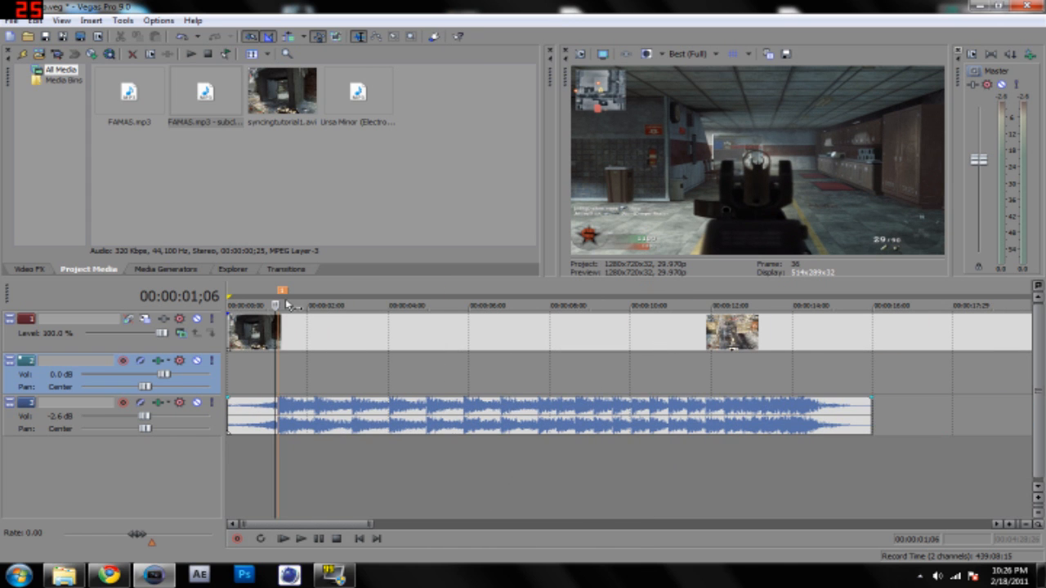
{"action": "scroll", "coordinate": [371, 455], "scroll_direction": "up", "scroll_amount": 4}
{"action": "left_click_drag", "start_coordinate": [268, 525], "coordinate": [271, 525]}
{"action": "left_click", "coordinate": [446, 457]}
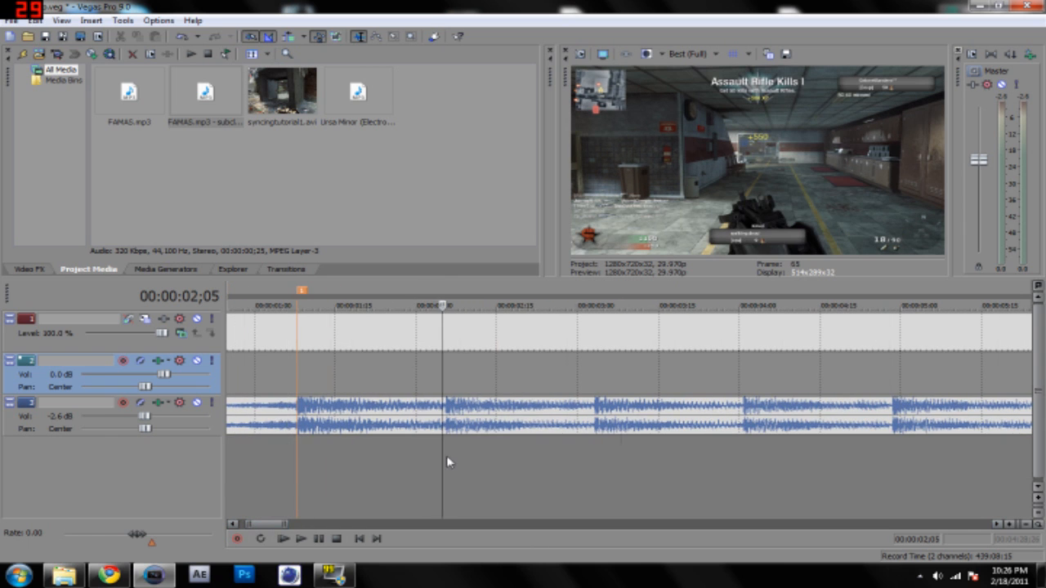
{"action": "scroll", "coordinate": [457, 457], "scroll_direction": "up", "scroll_amount": 4}
{"action": "left_click", "coordinate": [634, 465]}
{"action": "left_click", "coordinate": [630, 460]}
{"action": "left_click", "coordinate": [634, 460]}
{"action": "scroll", "coordinate": [636, 466], "scroll_direction": "down", "scroll_amount": 3}
{"action": "left_click", "coordinate": [821, 455]}
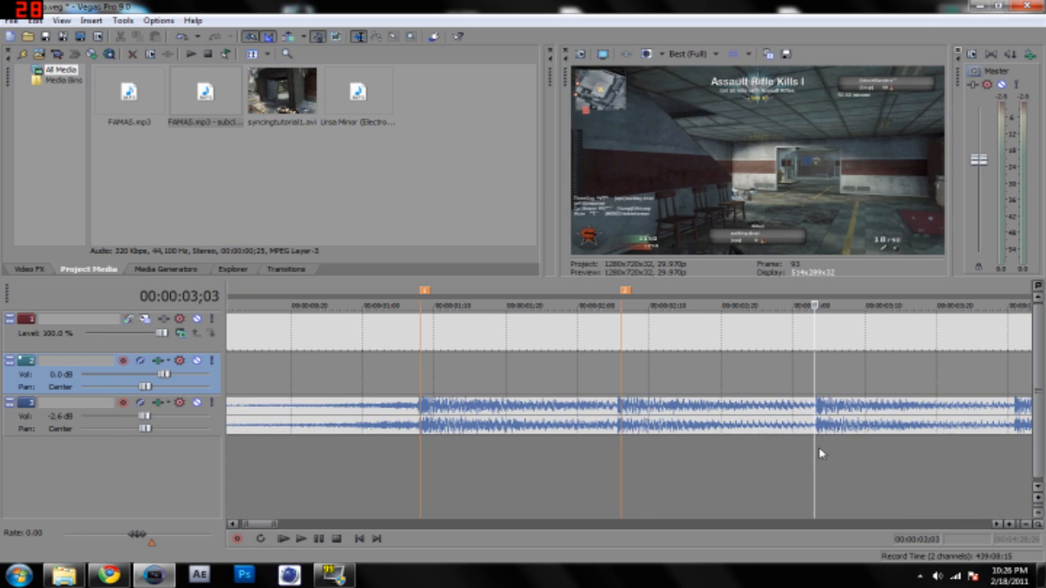
{"action": "left_click", "coordinate": [1015, 446]}
{"action": "scroll", "coordinate": [817, 447], "scroll_direction": "down", "scroll_amount": 3}
Place markers on the following four beats, from 00:00:04;28 through 00:00:06;24 to 00:00:07;21.
{"action": "left_click", "coordinate": [719, 448]}
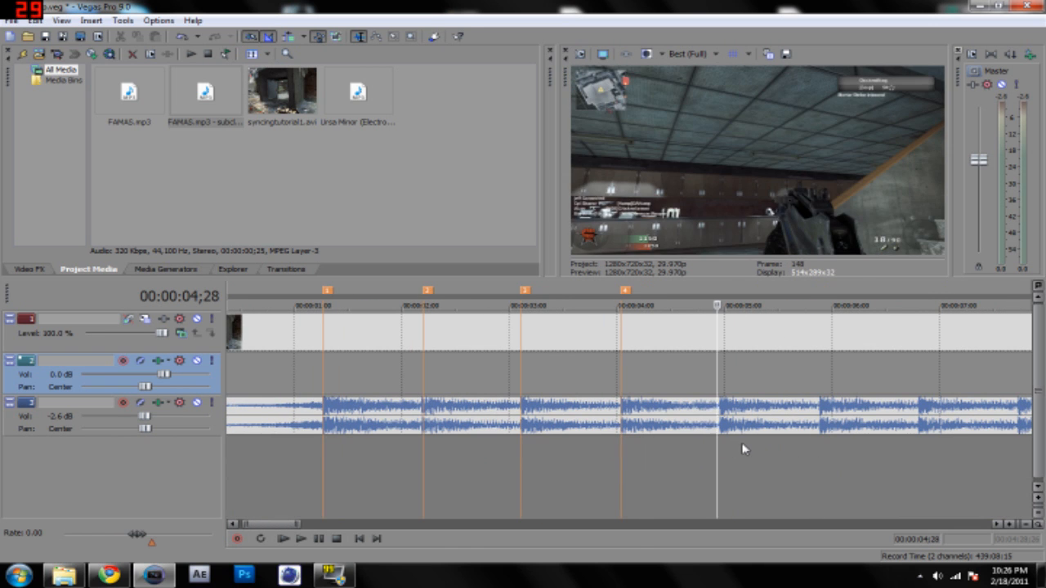
{"action": "key", "text": "m"}
{"action": "left_click", "coordinate": [819, 445]}
{"action": "key", "text": "m"}
{"action": "left_click", "coordinate": [919, 446]}
{"action": "key", "text": "m"}
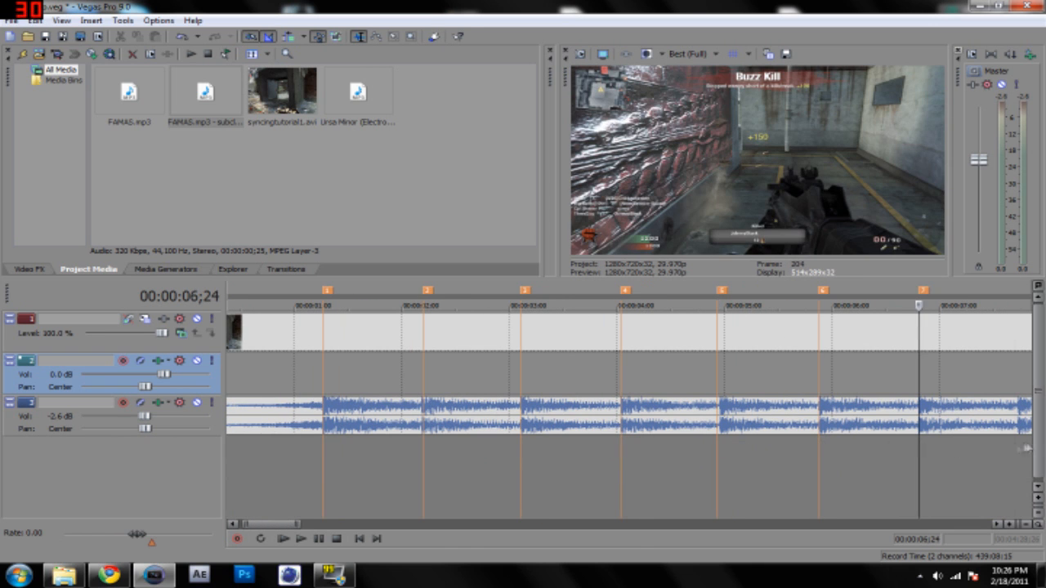
{"action": "left_click", "coordinate": [1018, 451]}
{"action": "scroll", "coordinate": [653, 456], "scroll_direction": "down", "scroll_amount": 3}
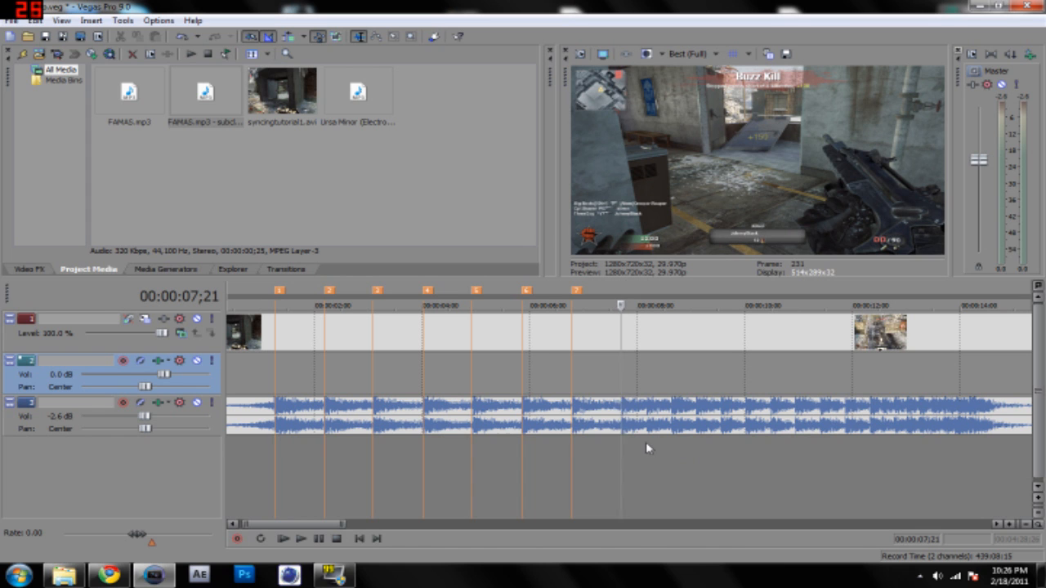
{"action": "scroll", "coordinate": [646, 448], "scroll_direction": "down", "scroll_amount": 3}
Set a loop region spanning the first and second markers, and shift it to span the second and third markers.
{"action": "left_click", "coordinate": [390, 475]}
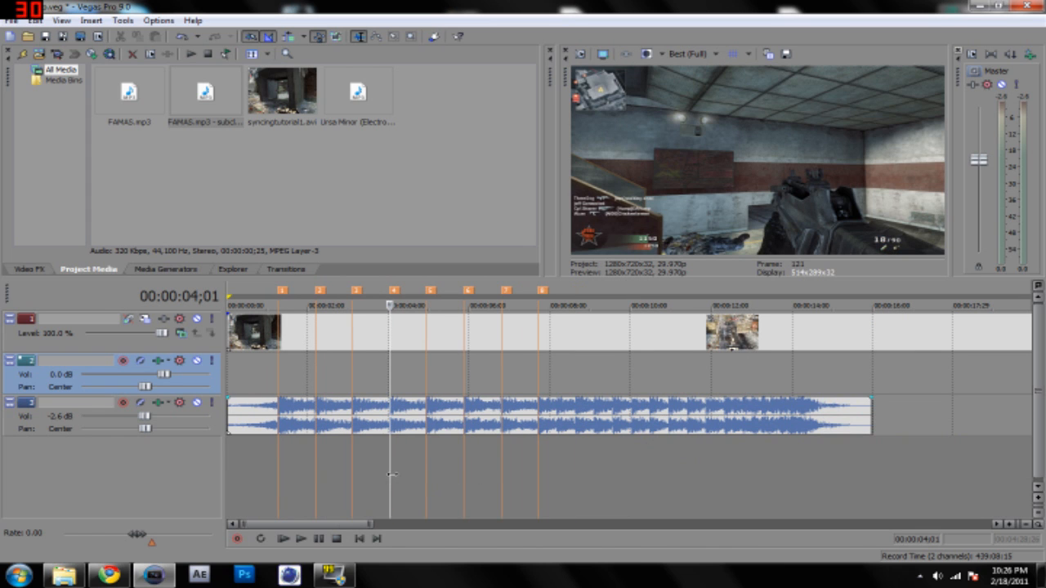
{"action": "scroll", "coordinate": [350, 447], "scroll_direction": "up", "scroll_amount": 1}
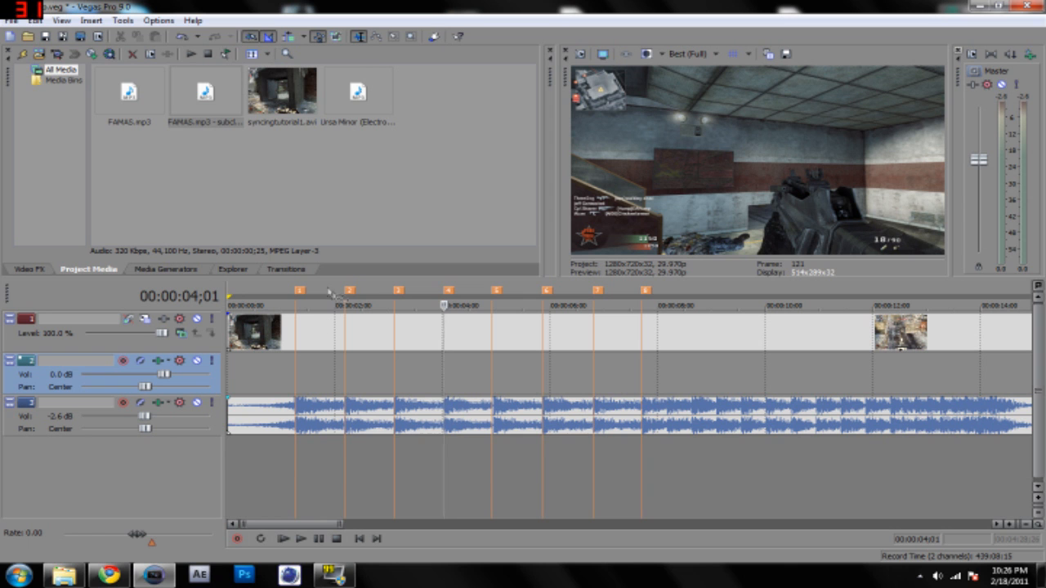
{"action": "left_click_drag", "start_coordinate": [261, 294], "coordinate": [345, 304]}
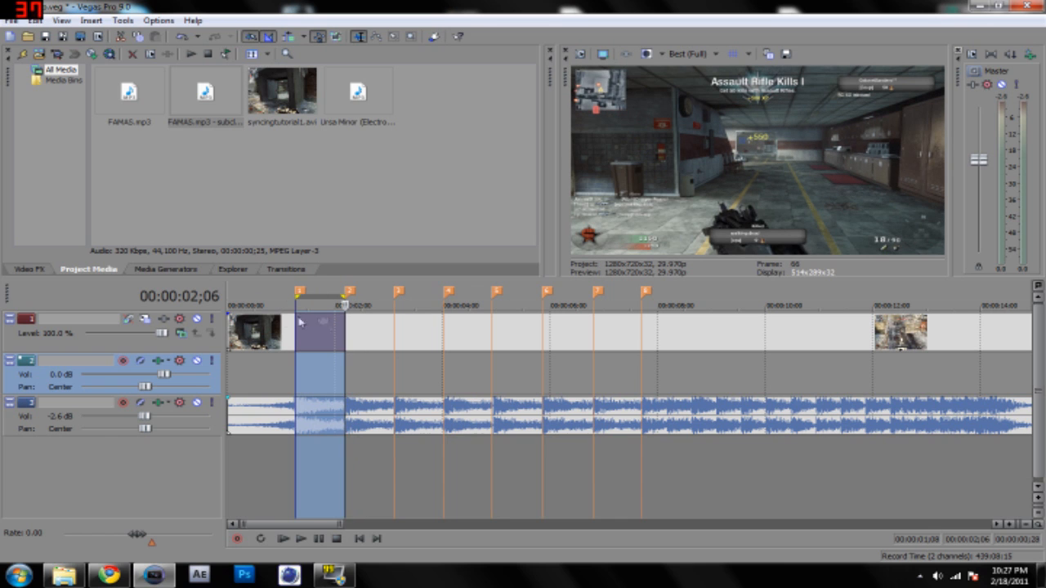
{"action": "left_click_drag", "start_coordinate": [326, 302], "coordinate": [372, 302]}
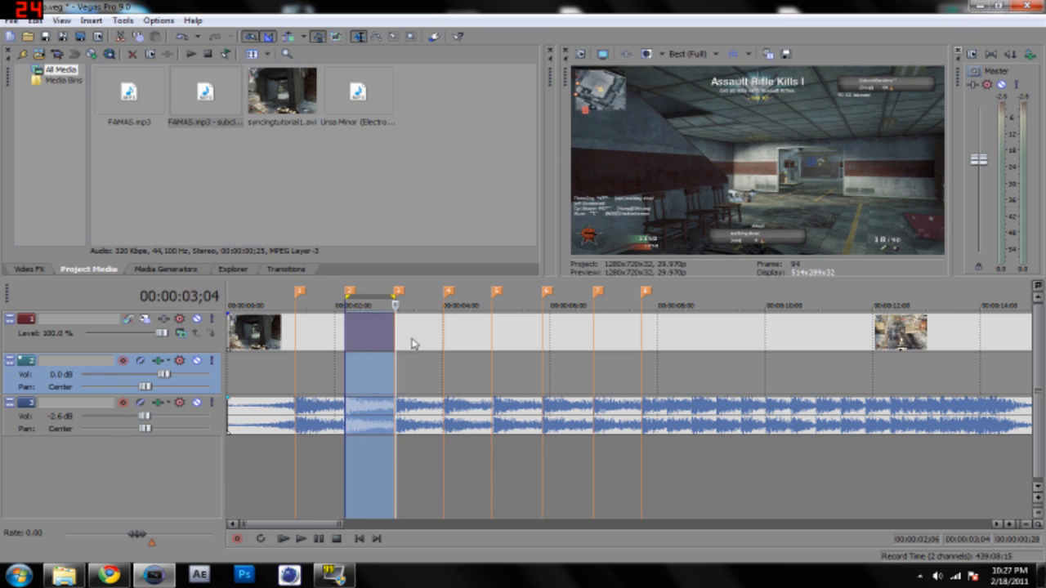
Move the 28-frame loop region to start at the eighth marker and place a marker at its end, 00:00:08;19.
{"action": "scroll", "coordinate": [415, 345], "scroll_direction": "up", "scroll_amount": 3}
{"action": "left_click_drag", "start_coordinate": [620, 292], "coordinate": [1041, 307]}
{"action": "scroll", "coordinate": [957, 348], "scroll_direction": "down", "scroll_amount": 3}
{"action": "left_click_drag", "start_coordinate": [577, 303], "coordinate": [656, 303]}
{"action": "scroll", "coordinate": [704, 371], "scroll_direction": "up", "scroll_amount": 5}
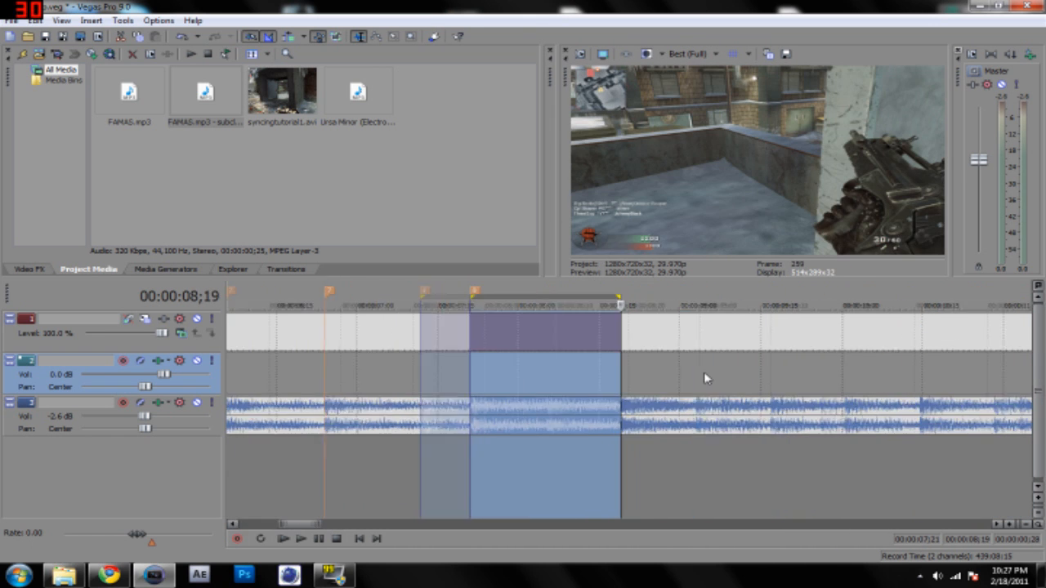
{"action": "left_click", "coordinate": [622, 392]}
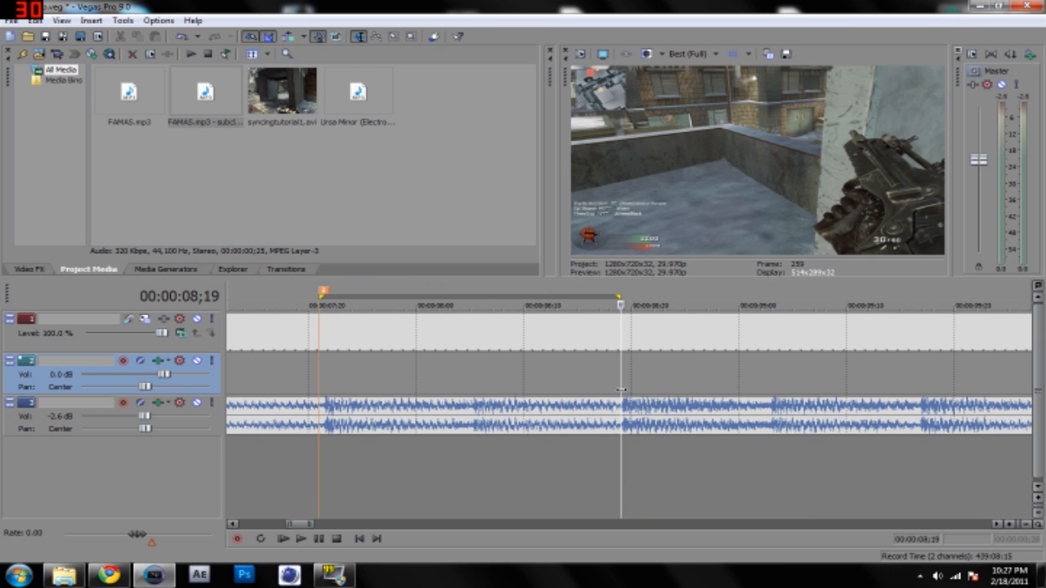
{"action": "scroll", "coordinate": [622, 390], "scroll_direction": "down", "scroll_amount": 4}
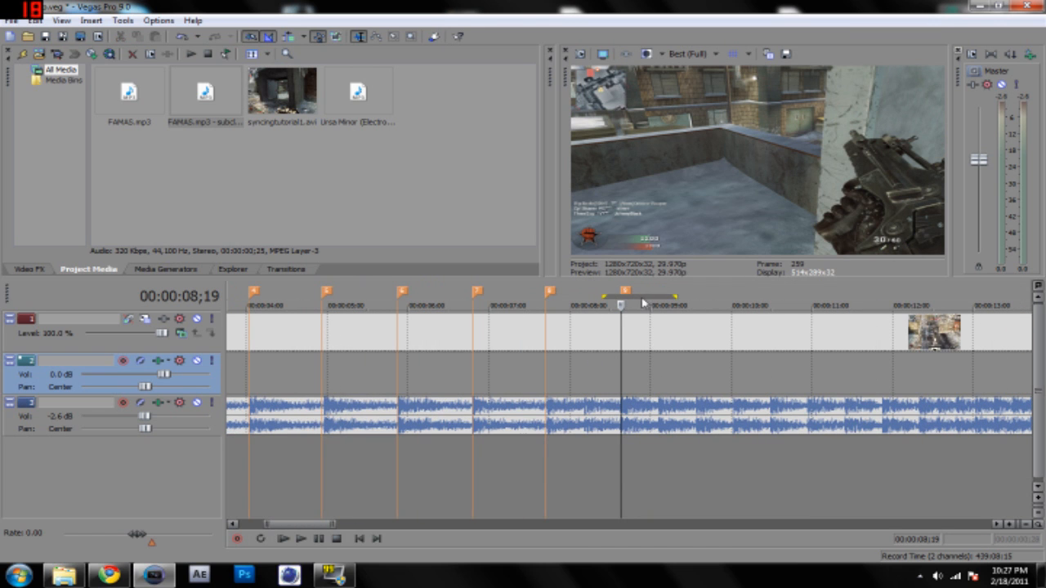
Move the 28-frame loop region to start at the ninth marker and place a marker at its end, 00:00:09;17.
{"action": "left_click_drag", "start_coordinate": [652, 300], "coordinate": [662, 300]}
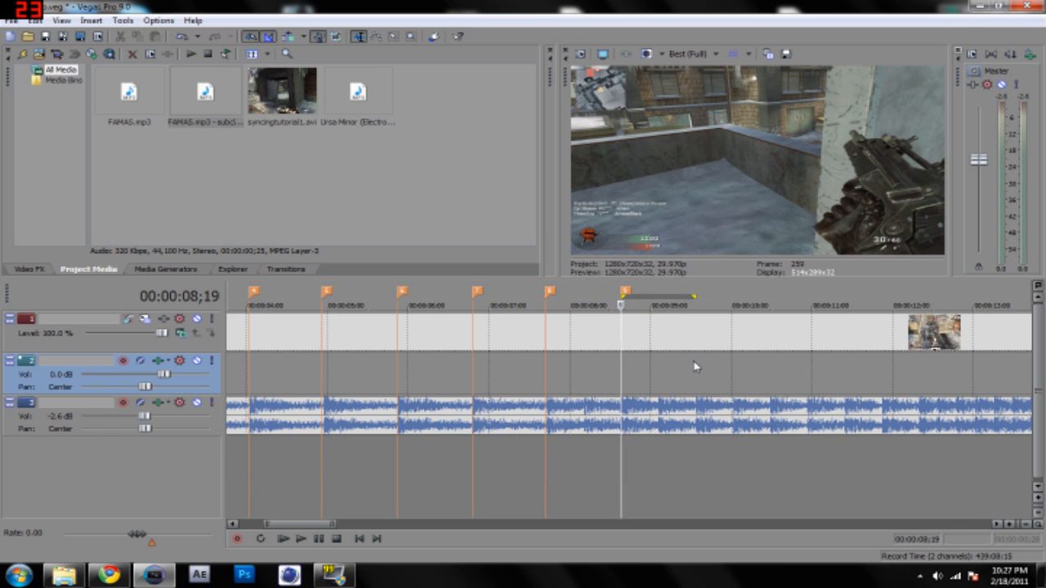
{"action": "left_click", "coordinate": [696, 364]}
{"action": "left_click", "coordinate": [696, 363]}
{"action": "scroll", "coordinate": [699, 381], "scroll_direction": "up", "scroll_amount": 3}
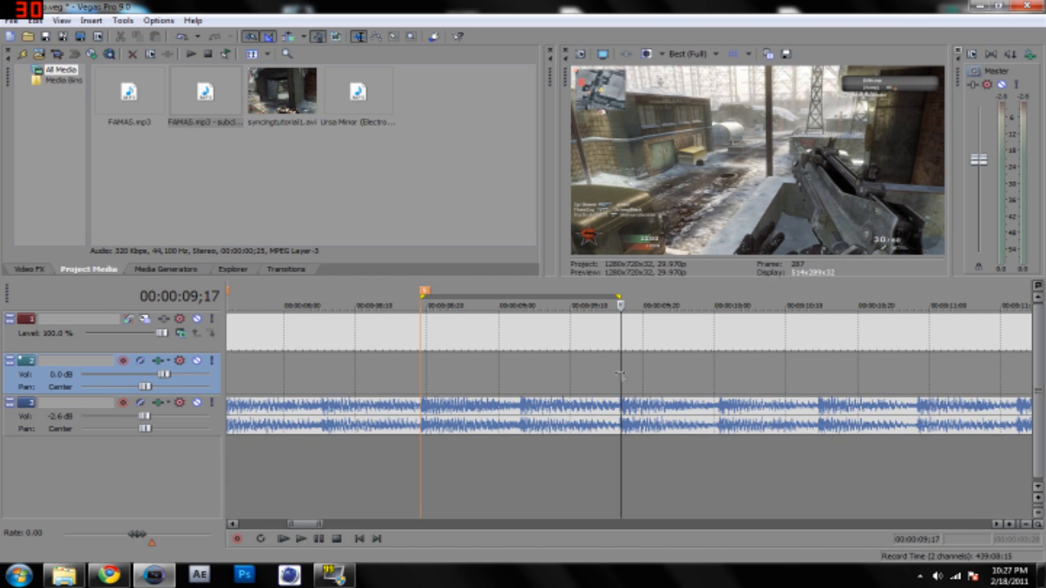
{"action": "key", "text": "m"}
{"action": "key", "text": "Return"}
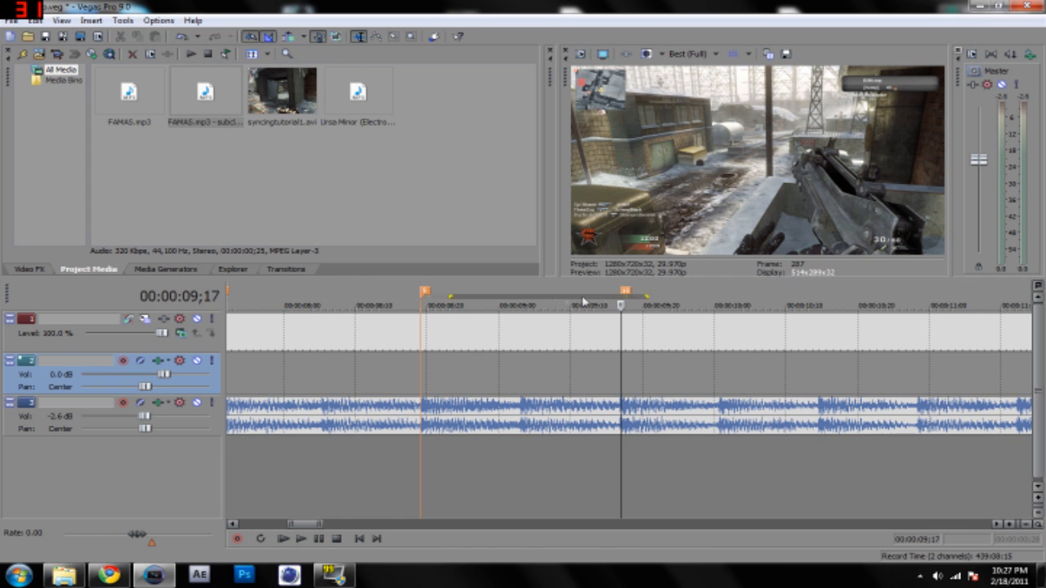
Place markers midway between the eighth and ninth markers, midway between the ninth and tenth, and at 00:00:10;01.
{"action": "scroll", "coordinate": [645, 393], "scroll_direction": "down", "scroll_amount": 5}
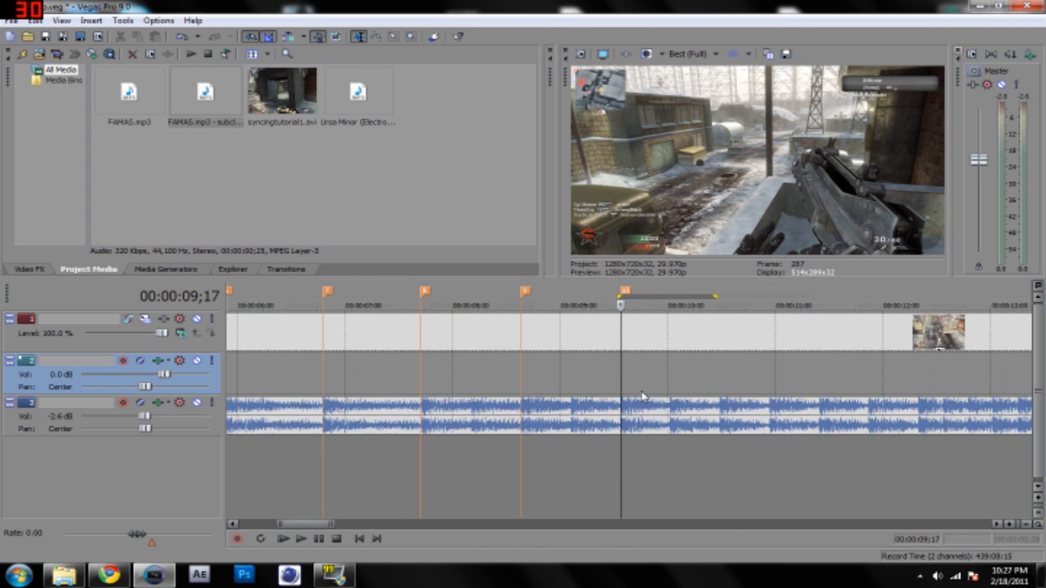
{"action": "left_click", "coordinate": [417, 396]}
{"action": "key", "text": "space"}
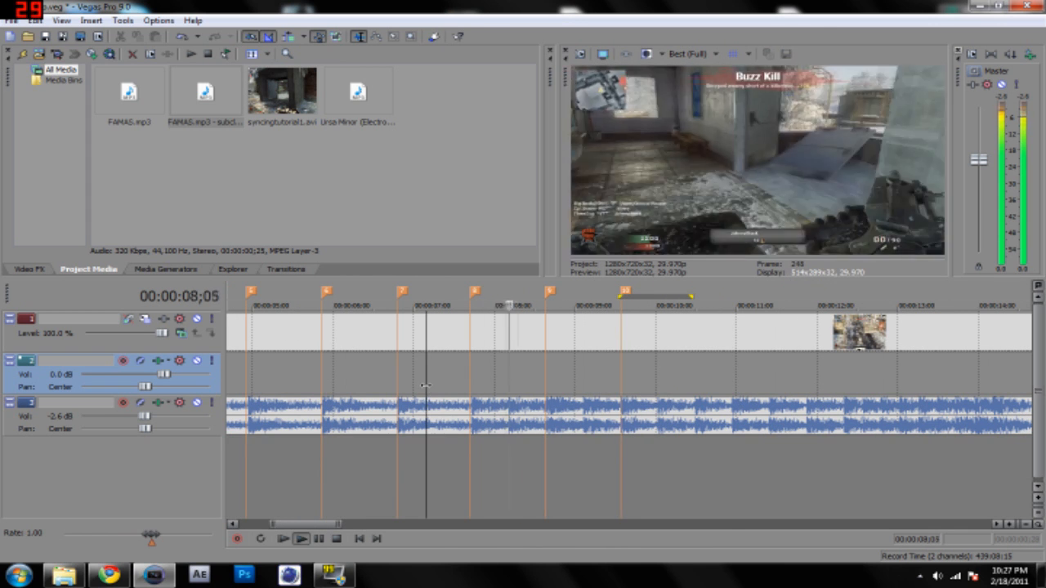
{"action": "key", "text": "m"}
{"action": "key", "text": "m"}
{"action": "scroll", "coordinate": [658, 388], "scroll_direction": "up", "scroll_amount": 2}
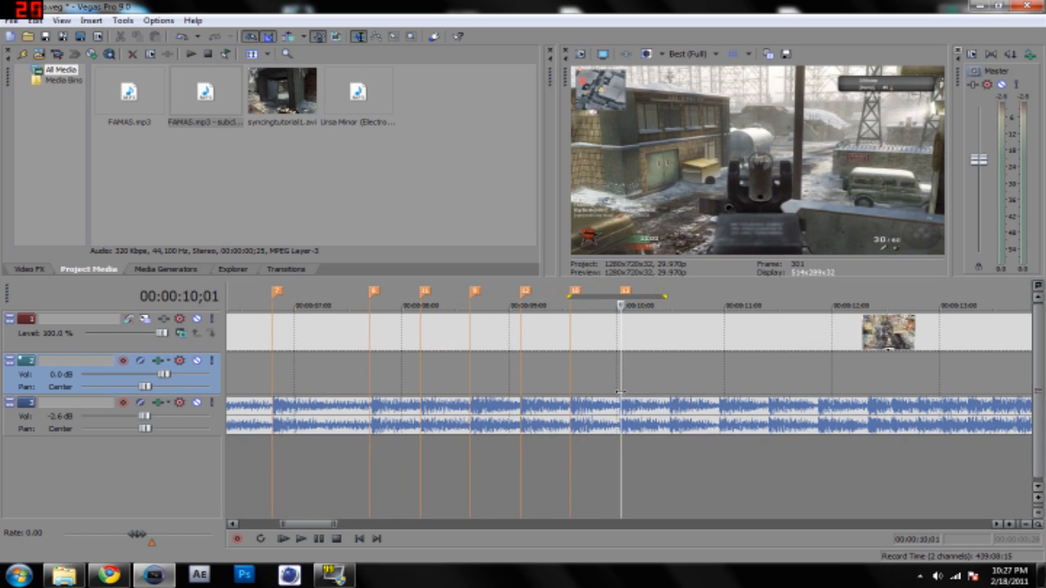
Place markers on the song's following five beats, through 00:00:11;25 to 00:00:12;10.
{"action": "key", "text": "m"}
{"action": "key", "text": "m"}
{"action": "key", "text": "m"}
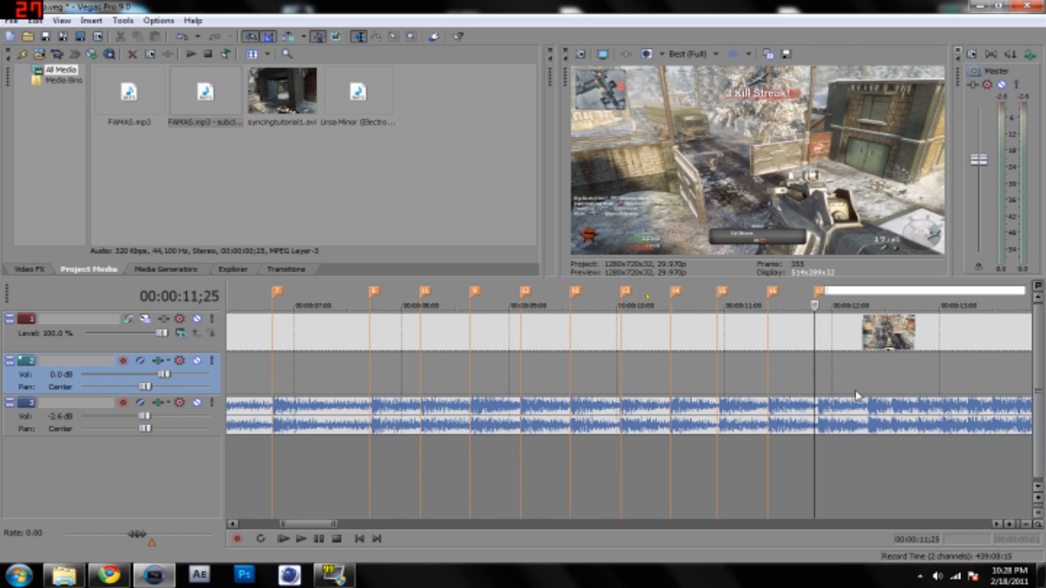
{"action": "scroll", "coordinate": [647, 298], "scroll_direction": "down", "scroll_amount": 3}
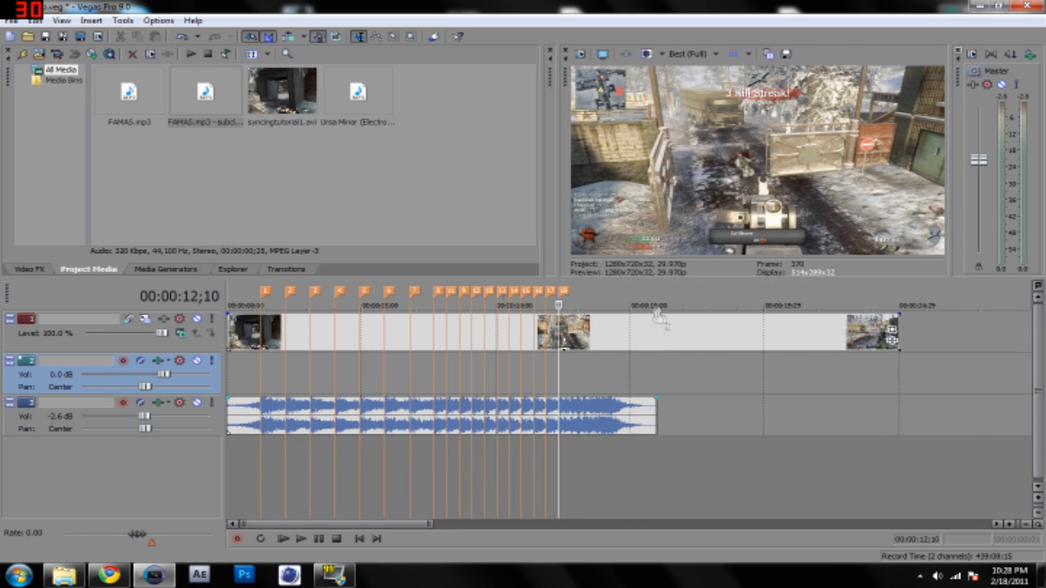
{"action": "scroll", "coordinate": [407, 436], "scroll_direction": "up", "scroll_amount": 2}
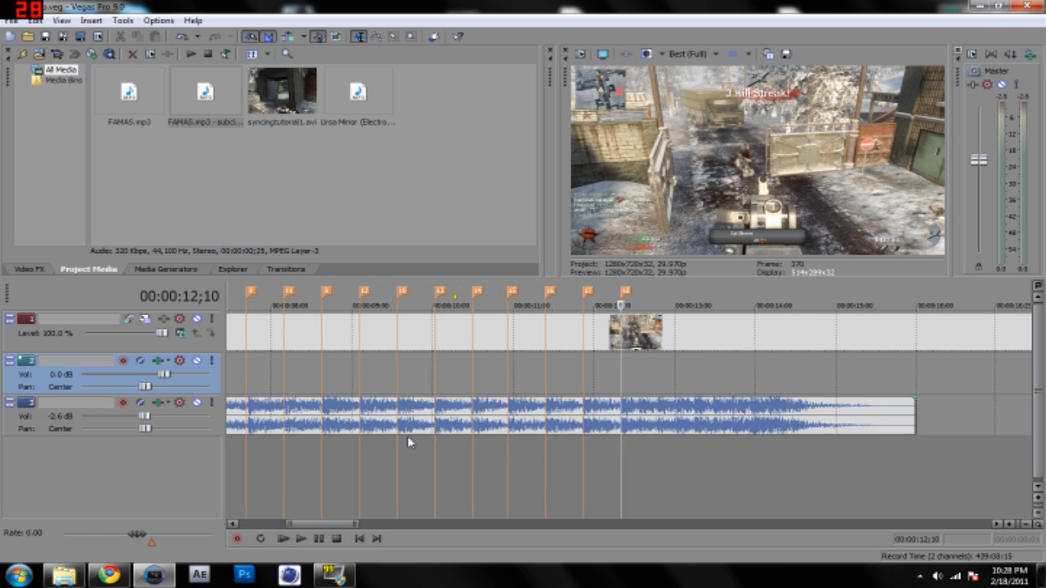
{"action": "scroll", "coordinate": [407, 435], "scroll_direction": "down", "scroll_amount": 3}
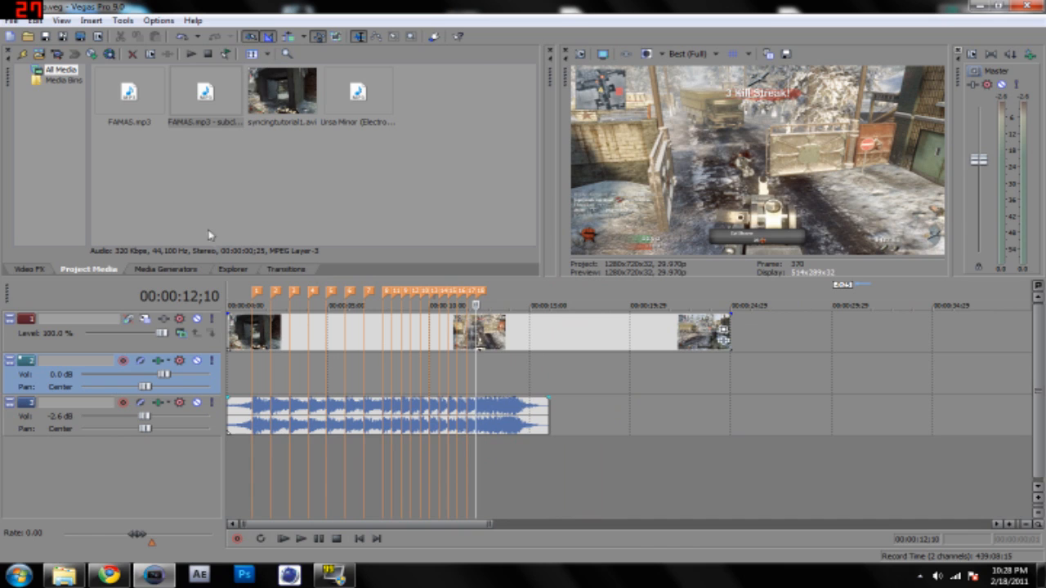
Place the FAMAS.mp3 gunshot subclip at markers 1, 2 and 3 on the audio track above the song.
{"action": "left_click_drag", "start_coordinate": [211, 118], "coordinate": [260, 374]}
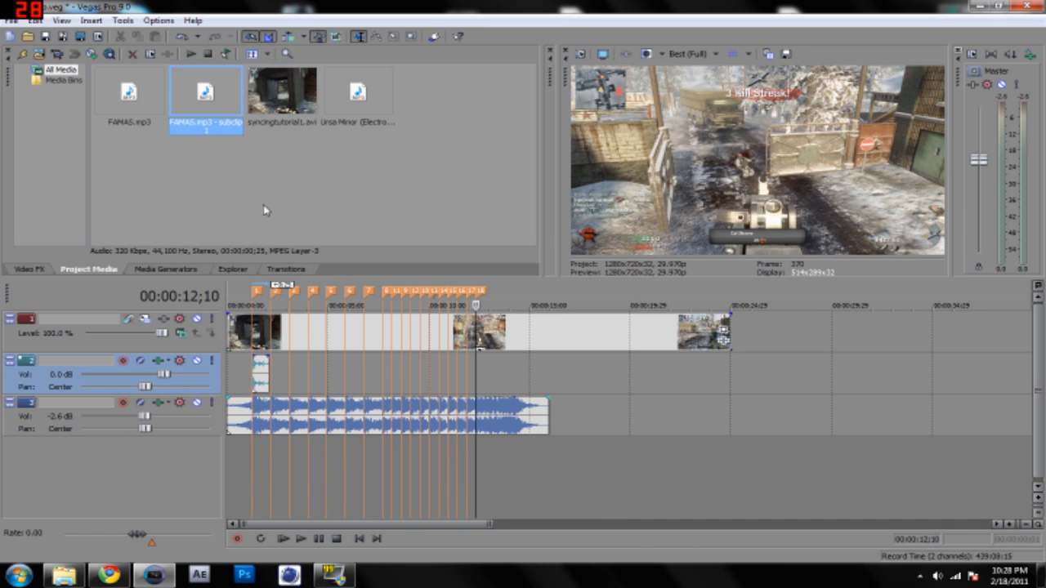
{"action": "left_click_drag", "start_coordinate": [324, 252], "coordinate": [280, 382]}
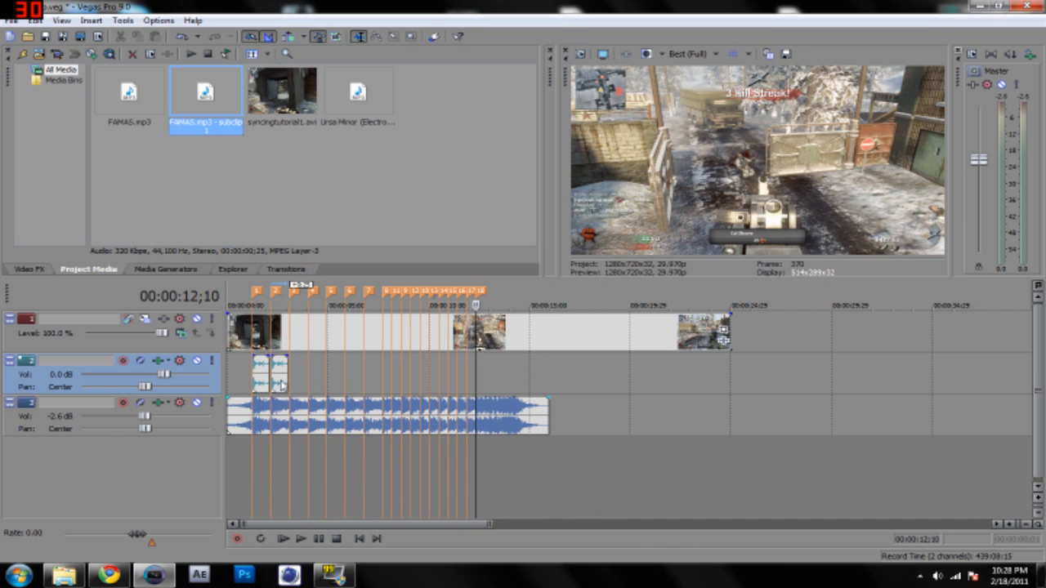
{"action": "left_click", "coordinate": [281, 456]}
{"action": "scroll", "coordinate": [287, 457], "scroll_direction": "up", "scroll_amount": 5}
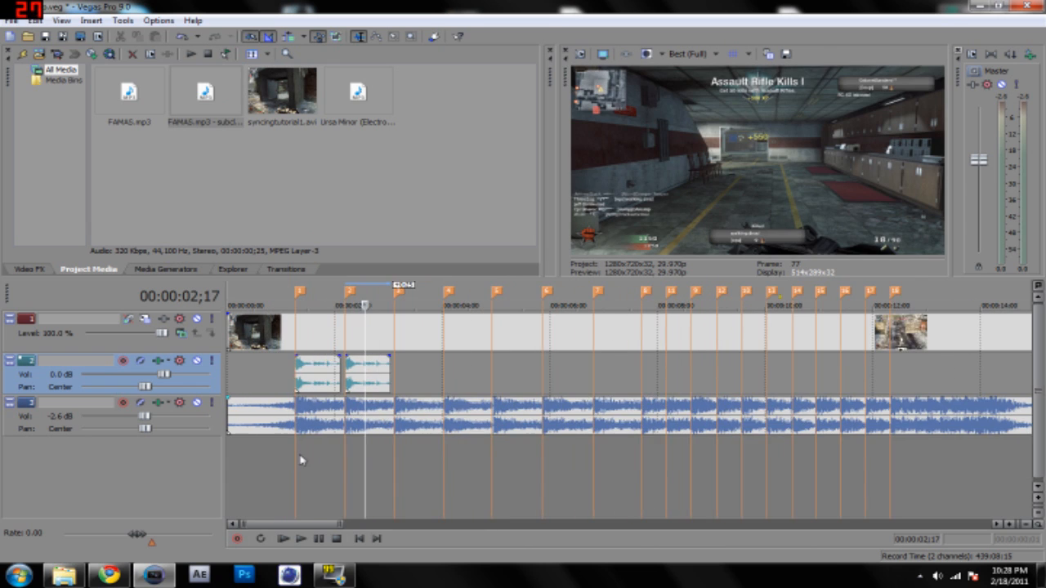
{"action": "left_click_drag", "start_coordinate": [210, 115], "coordinate": [485, 378]}
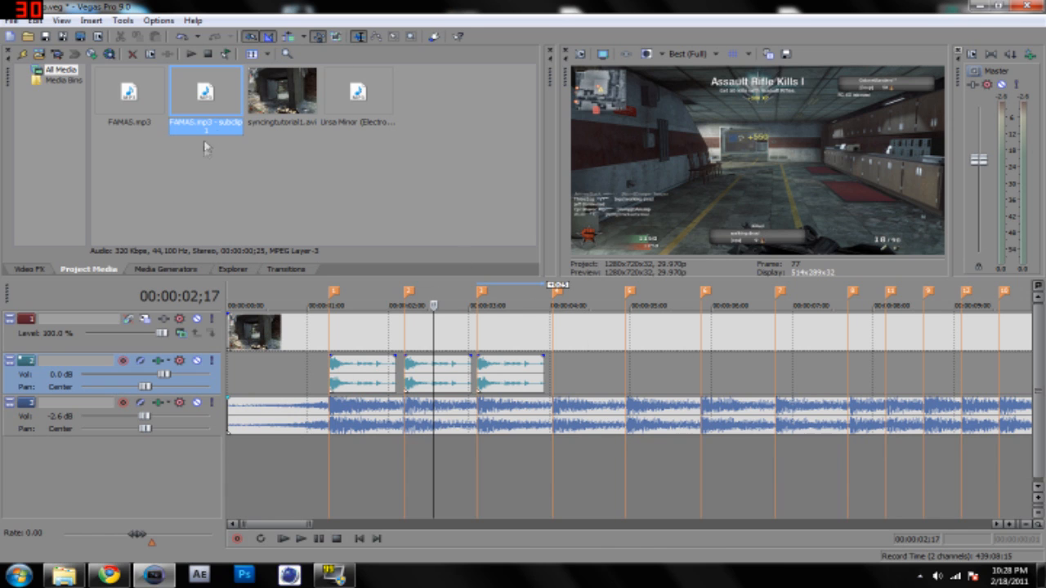
{"action": "left_click", "coordinate": [251, 179]}
{"action": "left_click", "coordinate": [158, 19]}
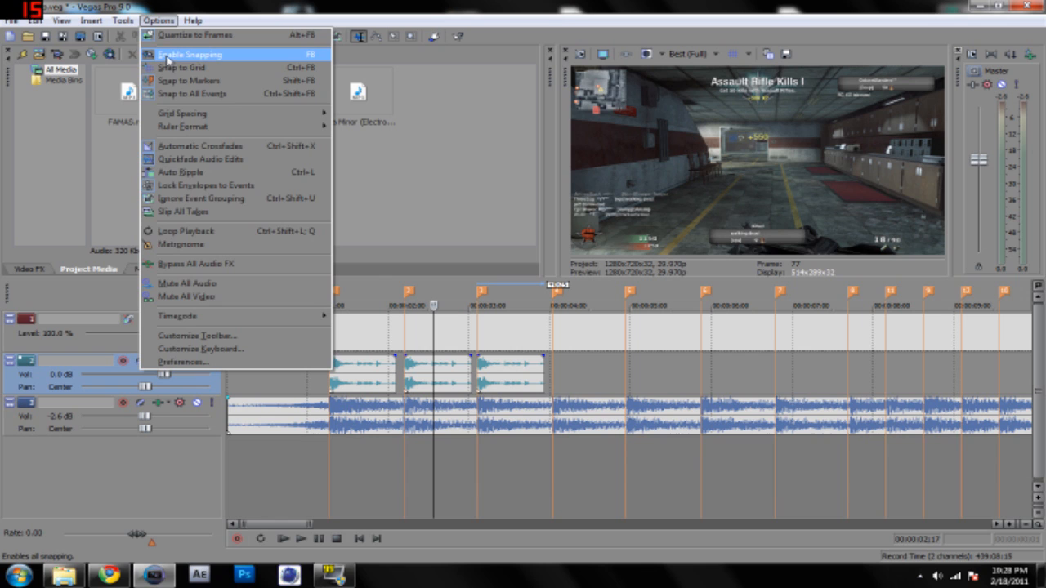
{"action": "left_click", "coordinate": [450, 173]}
Place the gunshot subclip at markers 4, 5, 6 and 7 on the same audio track.
{"action": "mouse_move", "coordinate": [219, 113]}
{"action": "left_mouse_down"}
{"action": "mouse_move", "coordinate": [595, 367]}
{"action": "mouse_move", "coordinate": [562, 378]}
{"action": "left_mouse_up"}
{"action": "left_click_drag", "start_coordinate": [675, 368], "coordinate": [632, 369]}
{"action": "left_click_drag", "start_coordinate": [351, 152], "coordinate": [710, 367]}
{"action": "left_click_drag", "start_coordinate": [216, 108], "coordinate": [783, 368]}
Place gunshot subclips at the remaining markers from 8 to 18, alternating between the upper audio track and a new track below the song.
{"action": "left_click_drag", "start_coordinate": [278, 524], "coordinate": [320, 525]}
{"action": "left_click_drag", "start_coordinate": [216, 108], "coordinate": [338, 370]}
{"action": "left_click_drag", "start_coordinate": [216, 108], "coordinate": [376, 453]}
{"action": "left_click_drag", "start_coordinate": [216, 107], "coordinate": [415, 368]}
{"action": "left_click_drag", "start_coordinate": [215, 107], "coordinate": [451, 448]}
{"action": "left_click", "coordinate": [431, 374]}
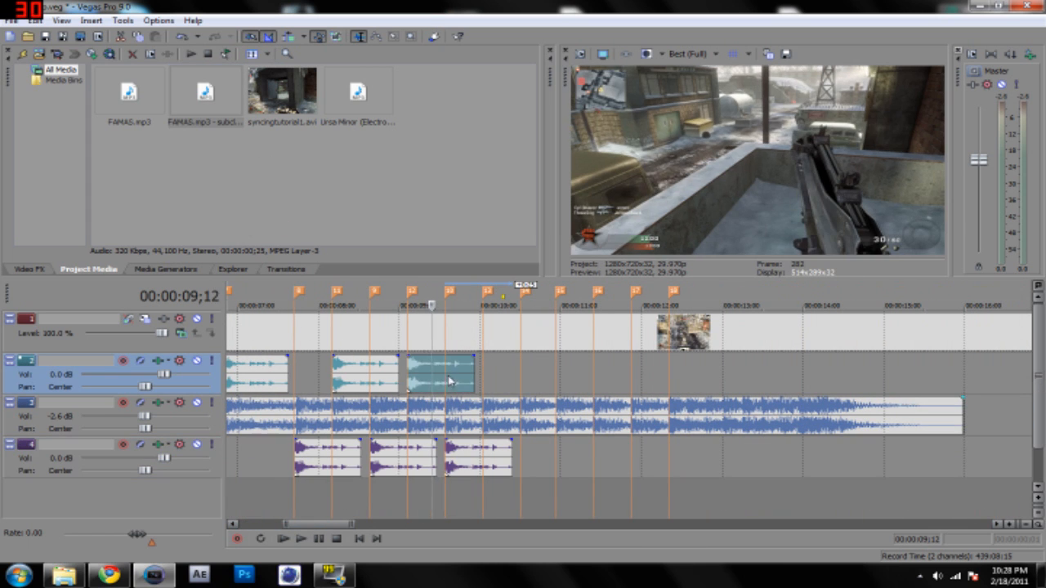
{"action": "left_click_drag", "start_coordinate": [205, 96], "coordinate": [562, 372]}
{"action": "mouse_move", "coordinate": [205, 97]}
{"action": "left_mouse_down"}
{"action": "mouse_move", "coordinate": [600, 456]}
{"action": "mouse_move", "coordinate": [637, 372]}
{"action": "mouse_move", "coordinate": [675, 456]}
{"action": "left_mouse_up"}
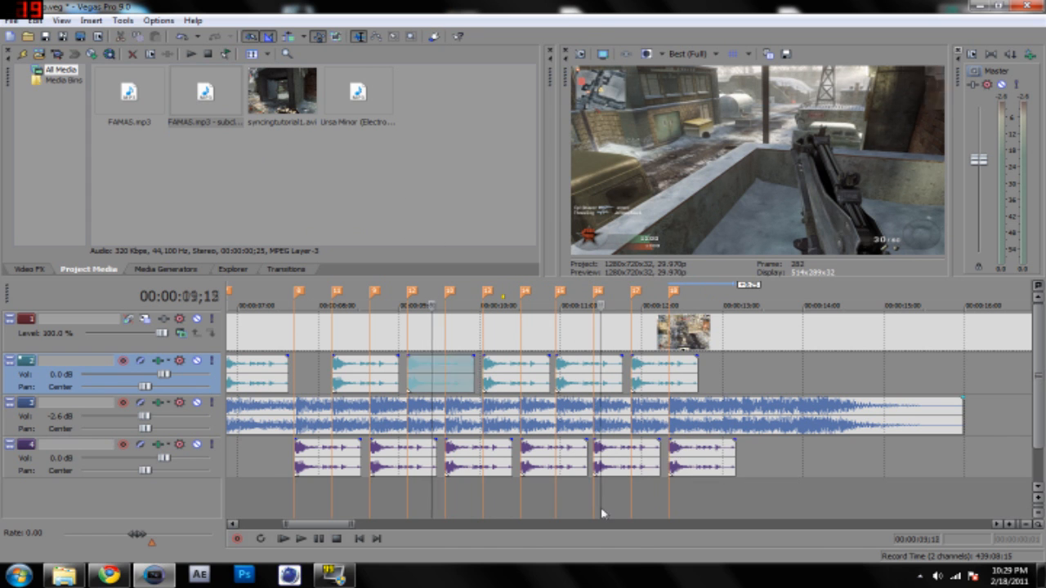
Play the project from the start to hear the gunshots against the song, and pause after the last marker.
{"action": "left_click", "coordinate": [601, 505]}
{"action": "scroll", "coordinate": [602, 505], "scroll_direction": "down", "scroll_amount": 5}
{"action": "left_click", "coordinate": [283, 540]}
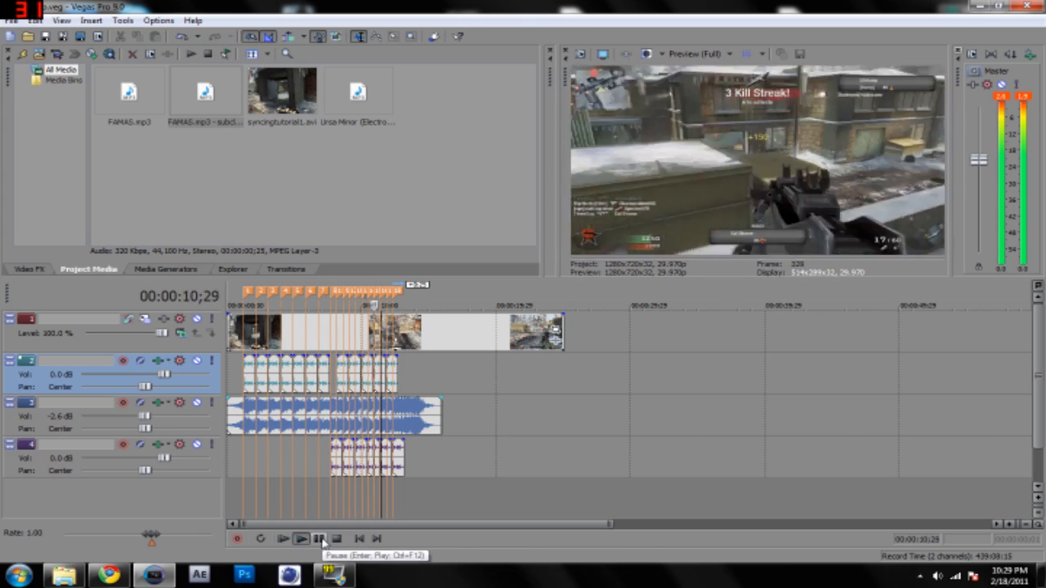
{"action": "left_click", "coordinate": [320, 539]}
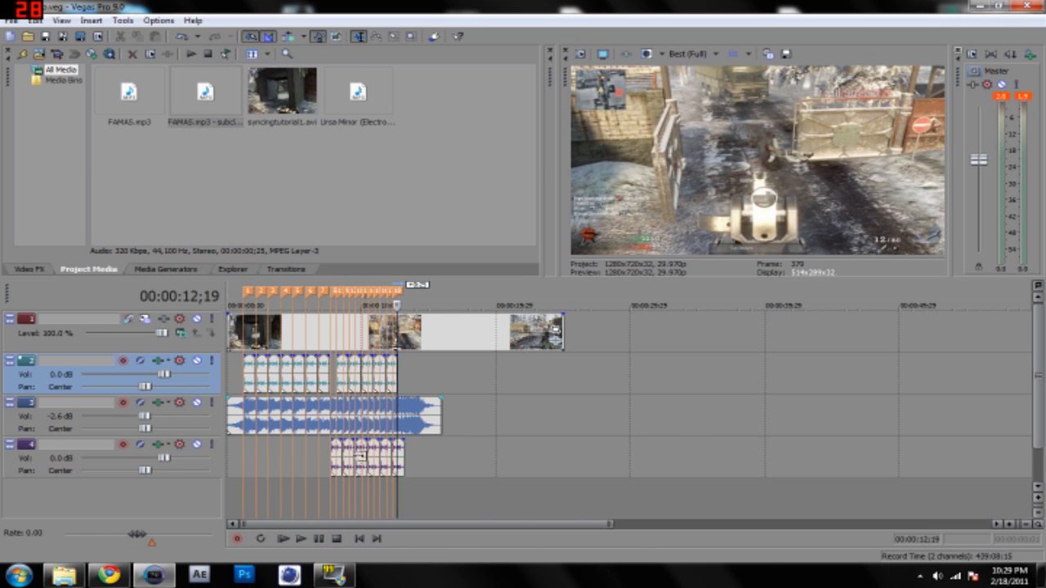
{"action": "scroll", "coordinate": [365, 462], "scroll_direction": "up", "scroll_amount": 4}
{"action": "scroll", "coordinate": [365, 462], "scroll_direction": "down", "scroll_amount": 3}
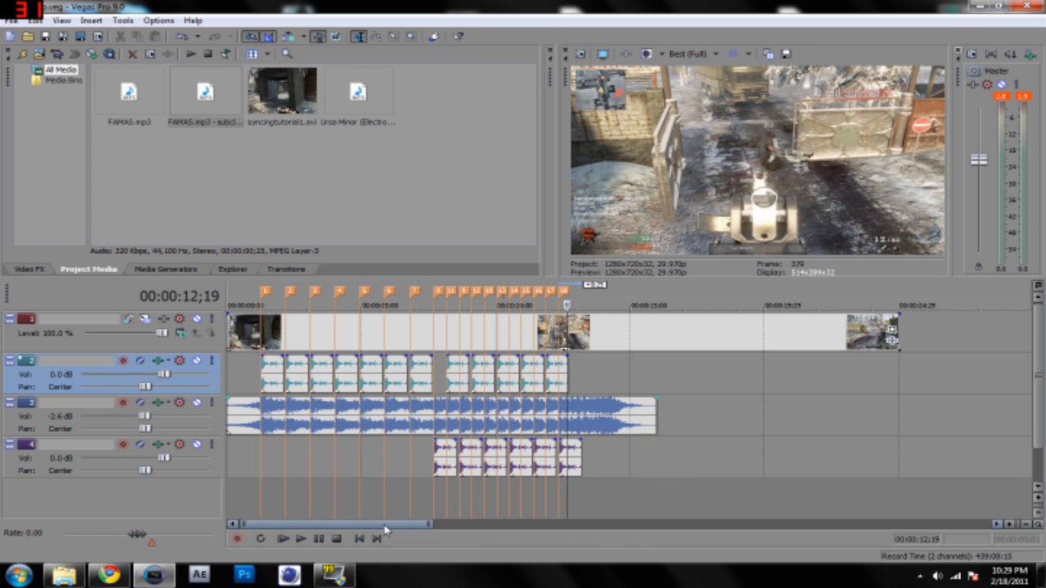
Shift the gameplay clip about two frames later to align its first shot with the first marker at 00:00:01;08.
{"action": "left_click", "coordinate": [679, 390]}
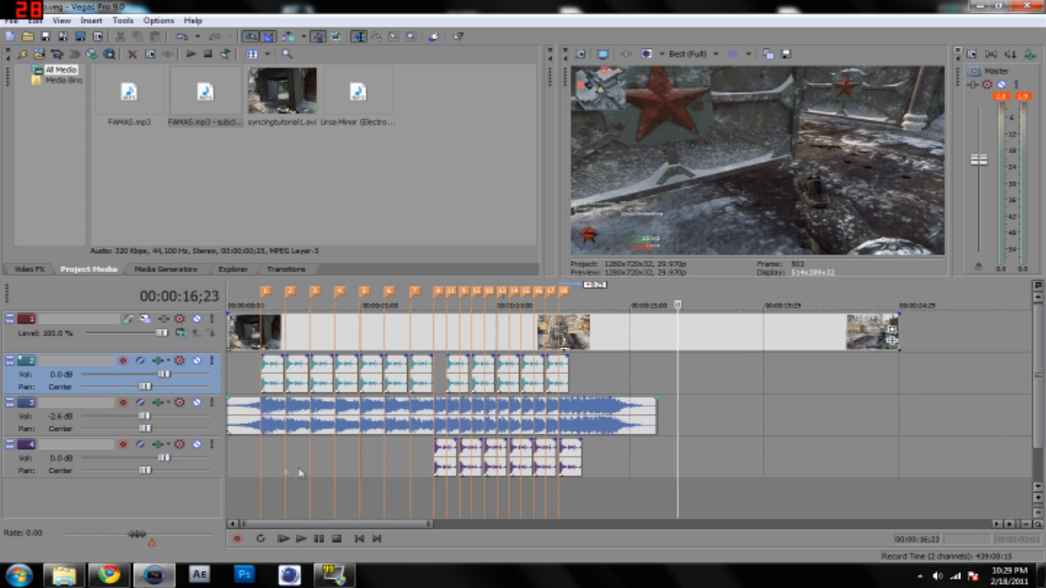
{"action": "left_click", "coordinate": [260, 464]}
{"action": "scroll", "coordinate": [286, 424], "scroll_direction": "up", "scroll_amount": 5}
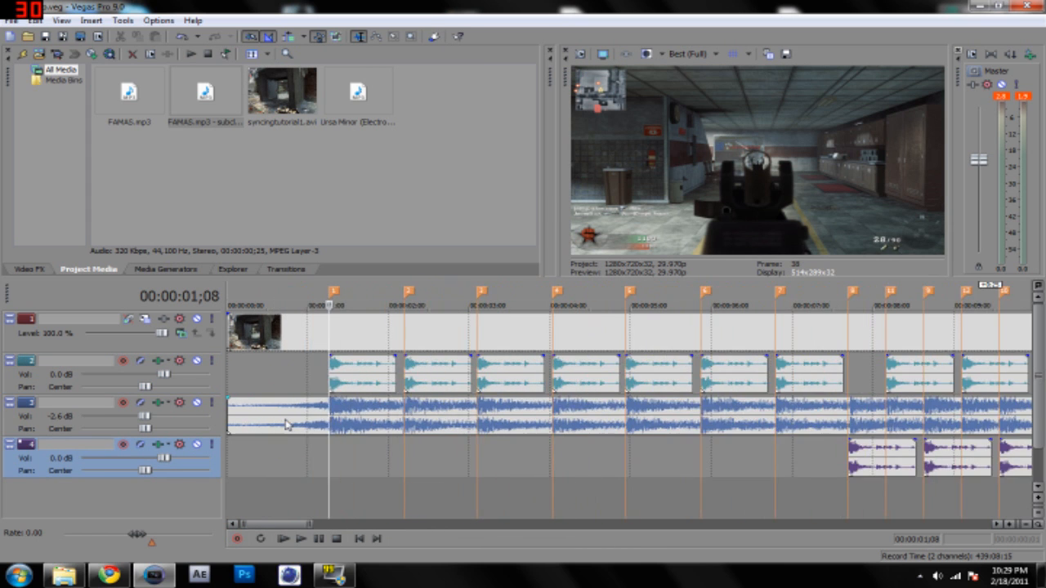
{"action": "left_click_drag", "start_coordinate": [387, 335], "coordinate": [553, 353]}
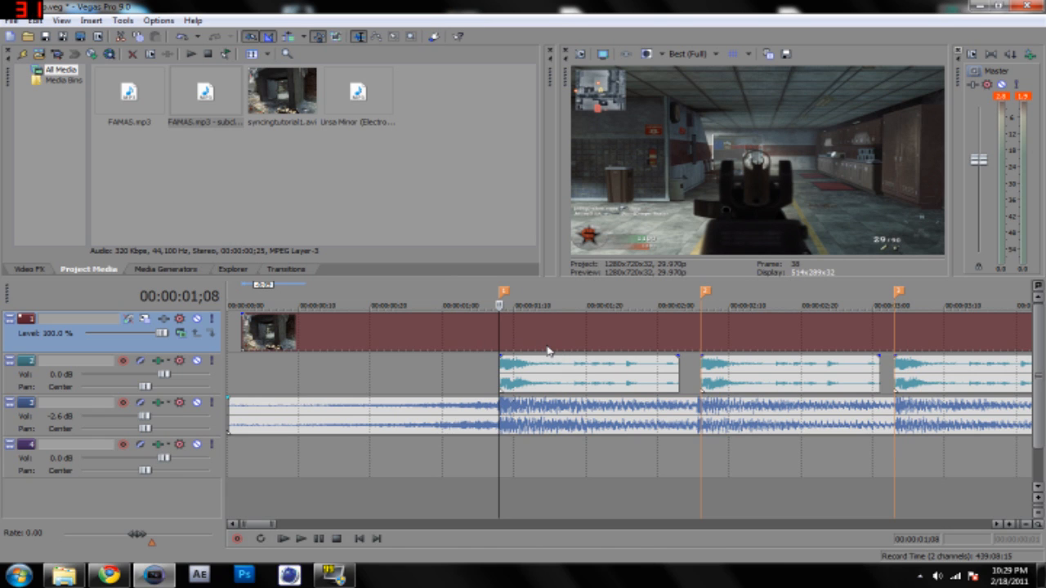
Step frame by frame through the gameplay between 00:00:01;08 and 00:00:01;14 to examine the shot at the first marker.
{"action": "left_click", "coordinate": [546, 346]}
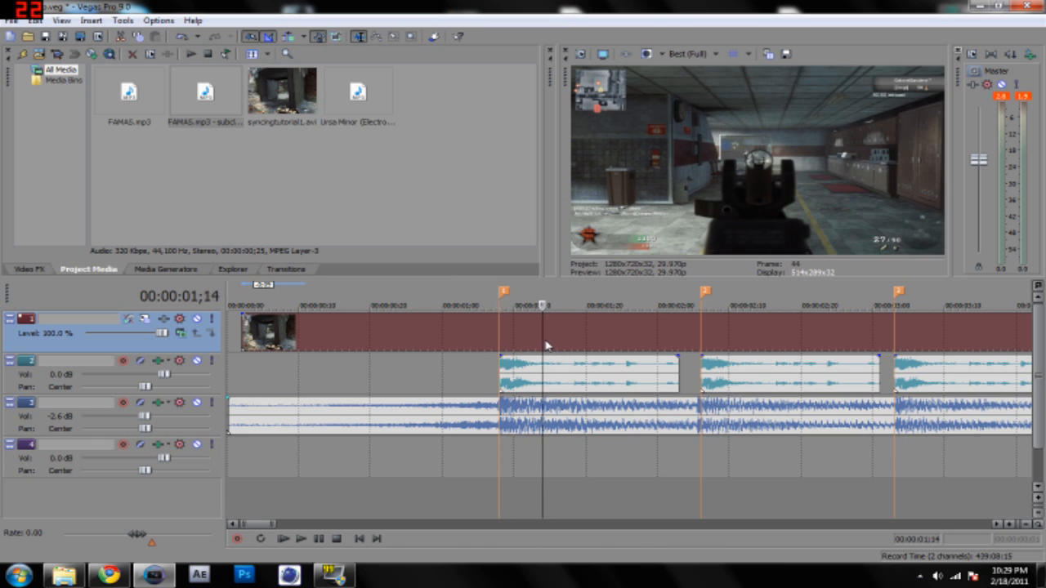
{"action": "left_click", "coordinate": [500, 344]}
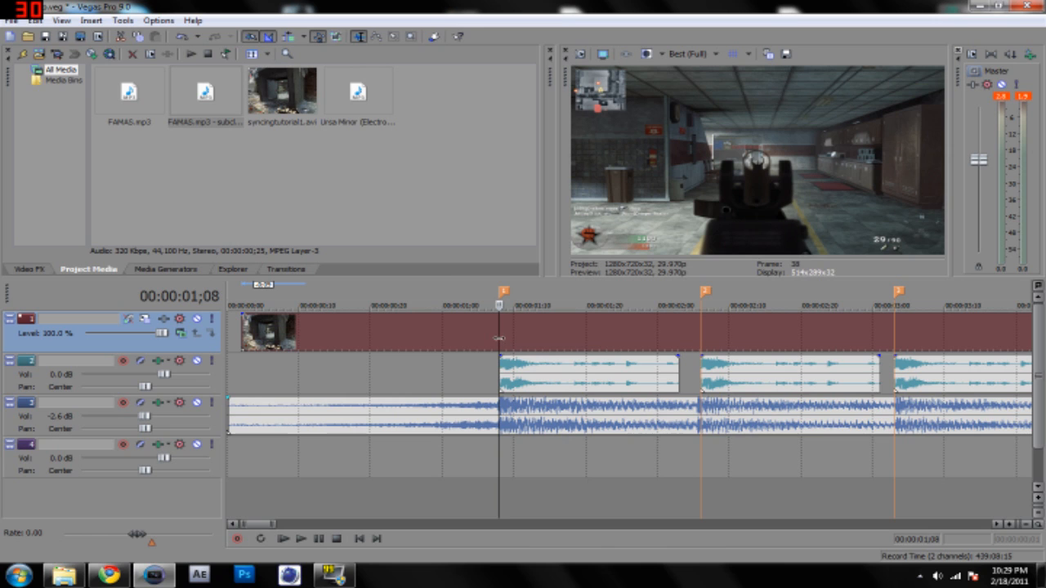
{"action": "key", "text": "Right"}
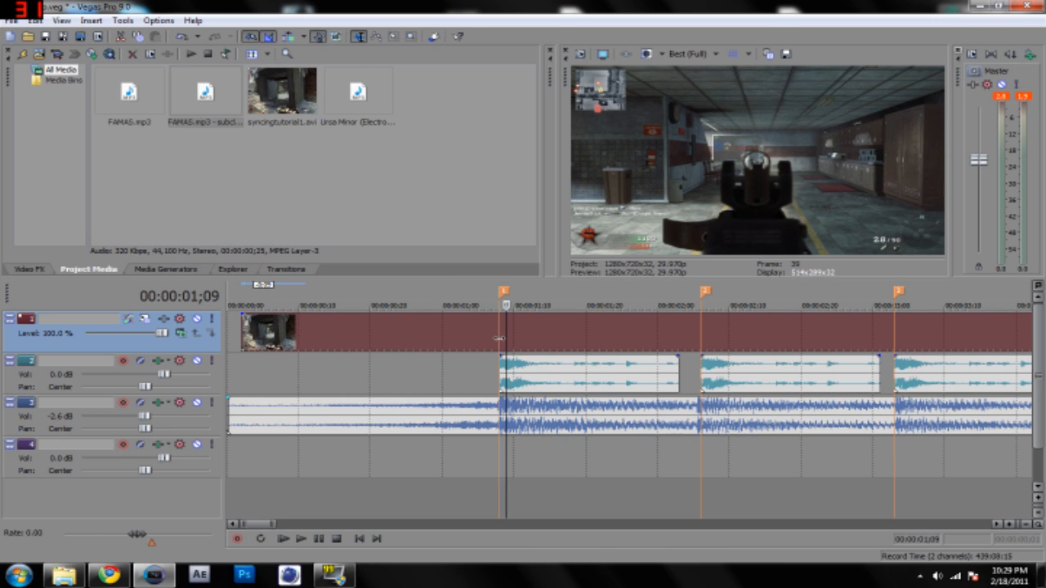
{"action": "key", "text": "Right"}
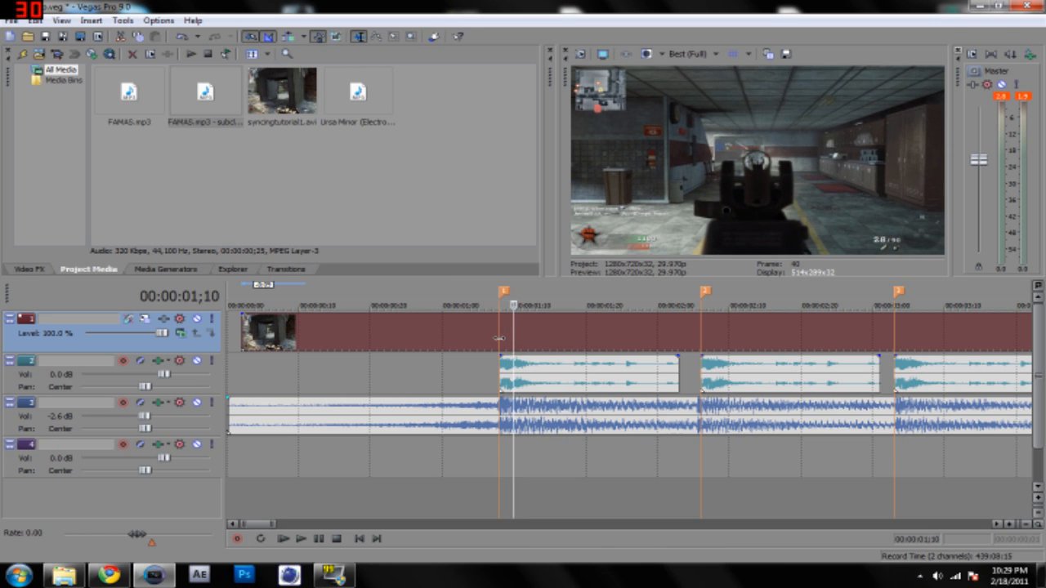
{"action": "key", "text": "Left"}
{"action": "key", "text": "Right"}
{"action": "key", "text": "Left"}
{"action": "key", "text": "Right"}
{"action": "key", "text": "Left"}
{"action": "key", "text": "Left"}
{"action": "key", "text": "Right"}
{"action": "key", "text": "Right"}
{"action": "key", "text": "Right"}
{"action": "key", "text": "Right"}
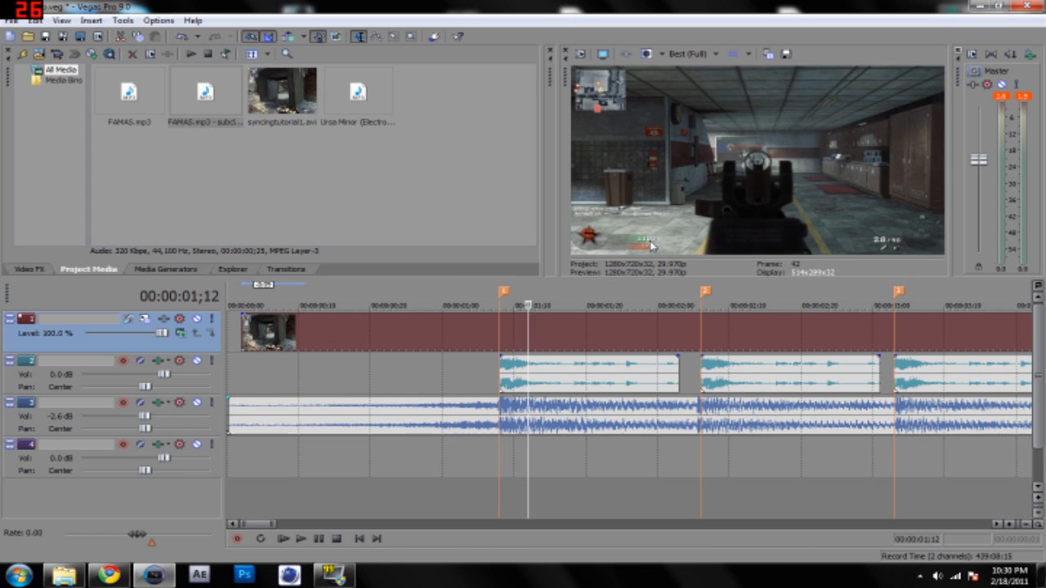
{"action": "key", "text": "Right"}
{"action": "key", "text": "Right"}
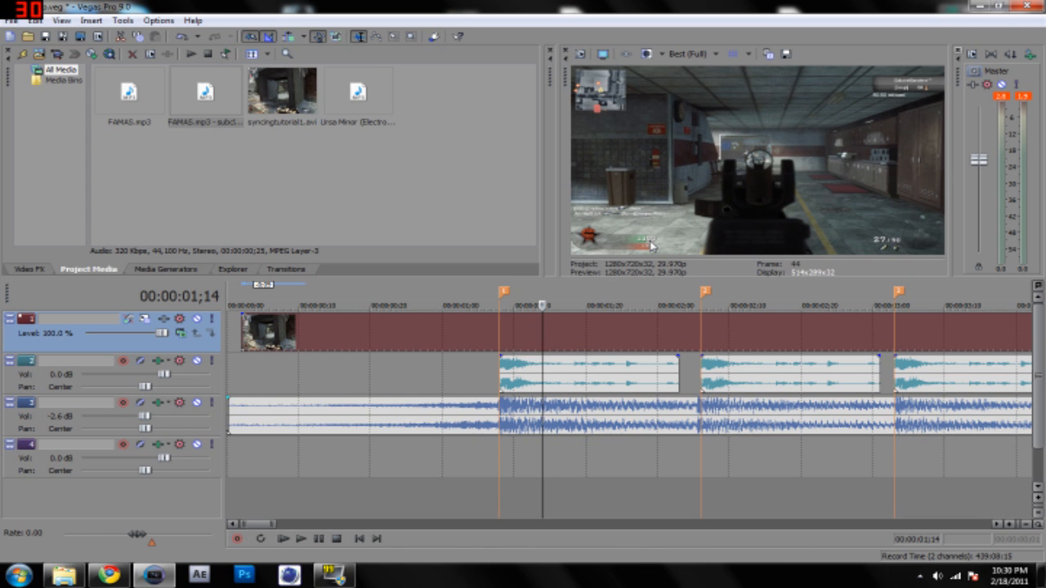
{"action": "key", "text": "Left"}
{"action": "key", "text": "Left"}
{"action": "key", "text": "Left"}
{"action": "key", "text": "Left"}
{"action": "key", "text": "Left"}
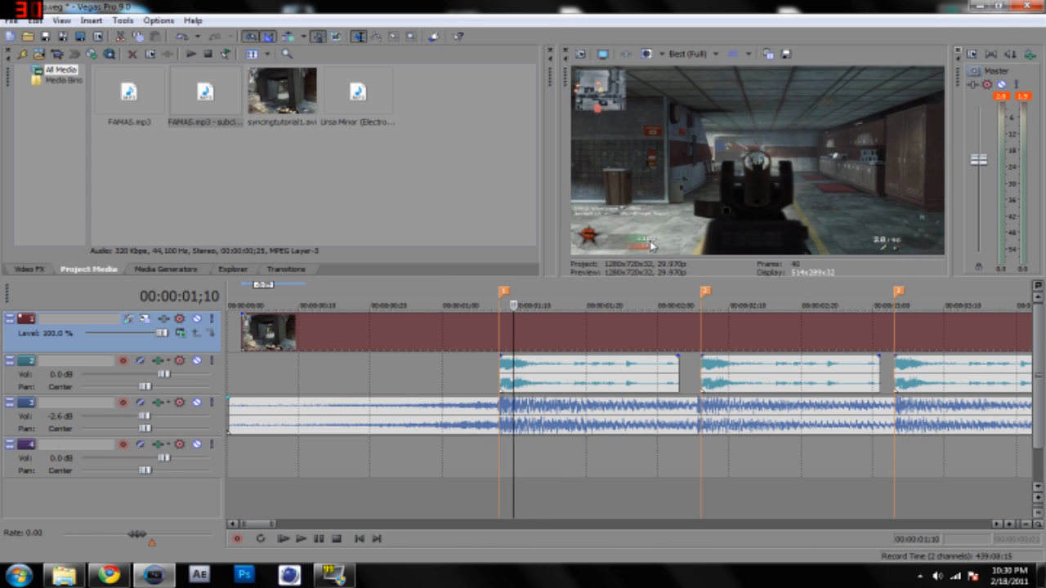
{"action": "key", "text": "Left"}
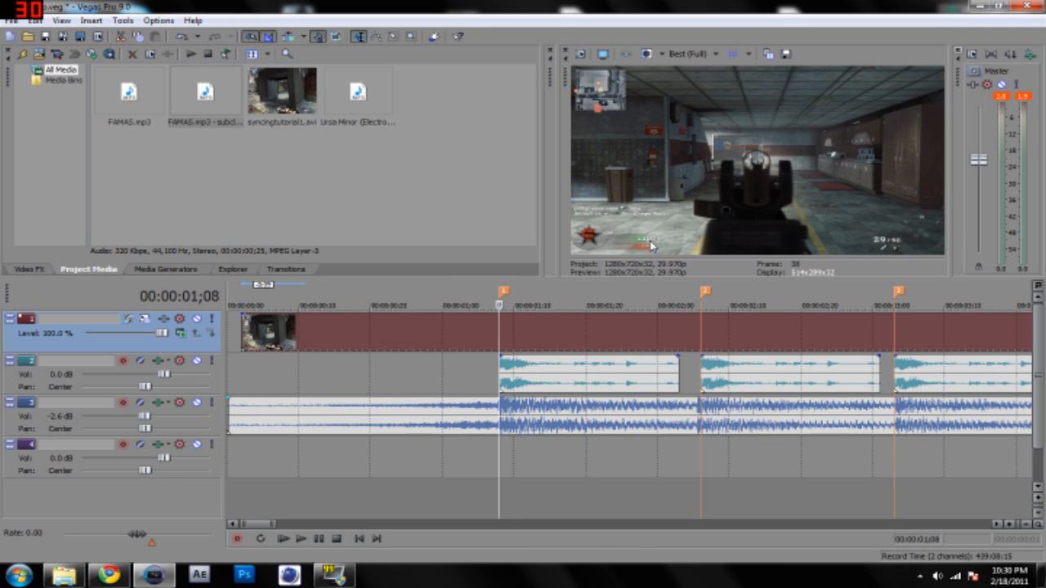
Split the gameplay clip at 00:00:01;11, three frames after the first marker.
{"action": "key", "text": "Right"}
{"action": "key", "text": "Right"}
{"action": "key", "text": "Right"}
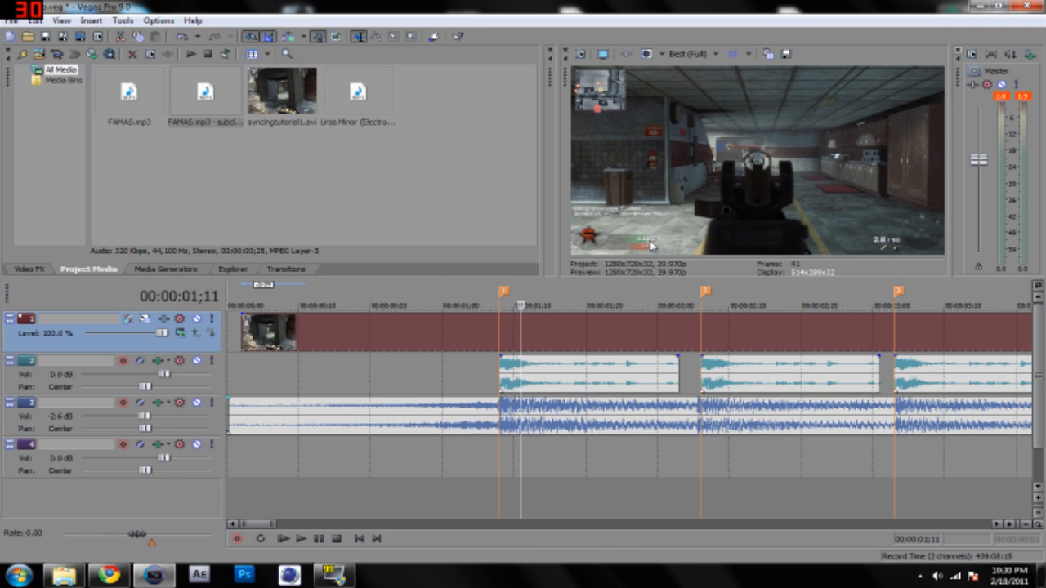
{"action": "scroll", "coordinate": [574, 346], "scroll_direction": "up", "scroll_amount": 2}
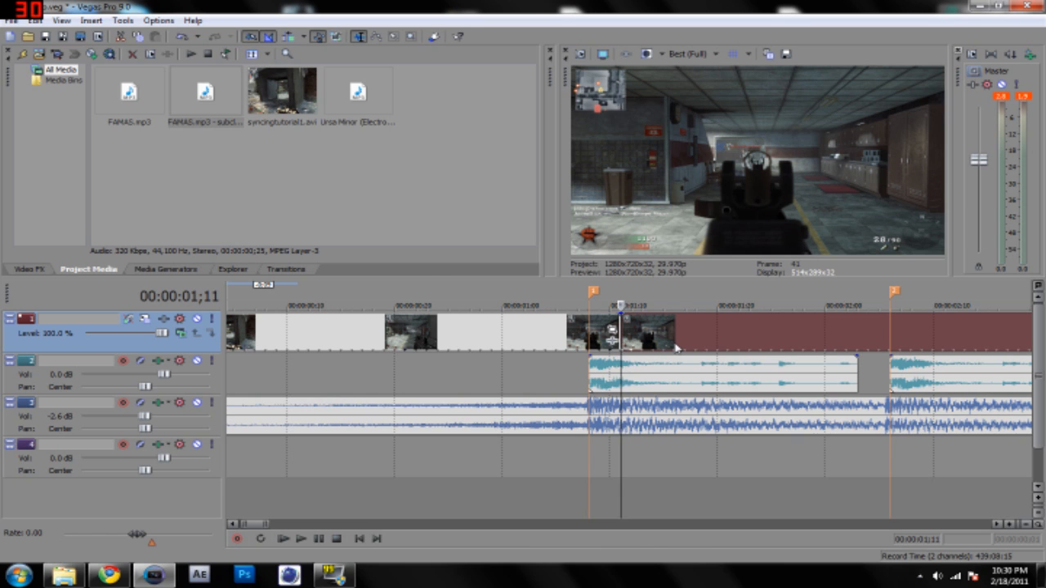
Step frame by frame around the first shot and move the first gameplay split one frame earlier, to 00:00:01;10.
{"action": "key", "text": "Right"}
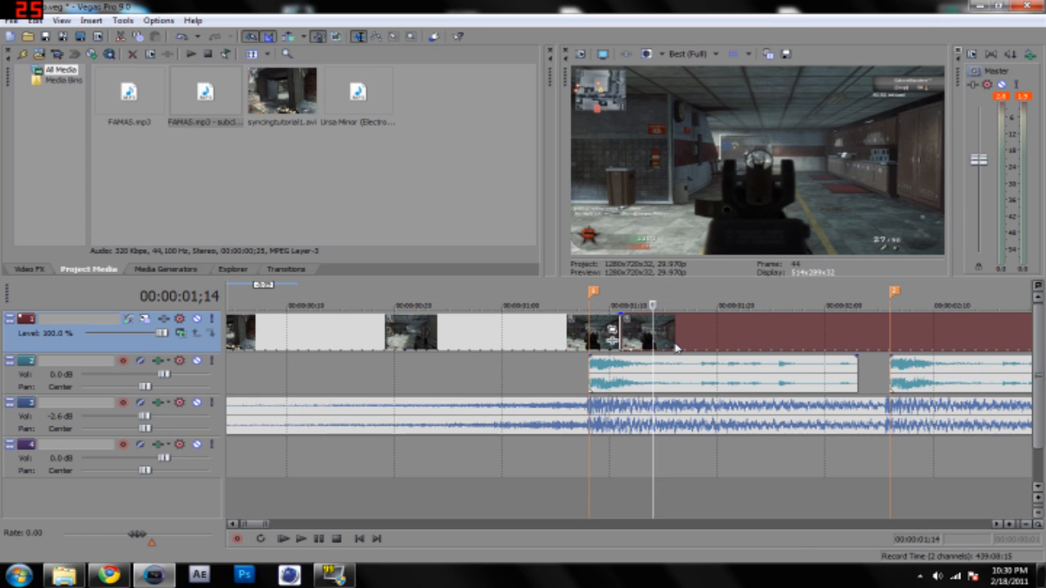
{"action": "key", "text": "Left"}
{"action": "key", "text": "Left"}
{"action": "key", "text": "Right"}
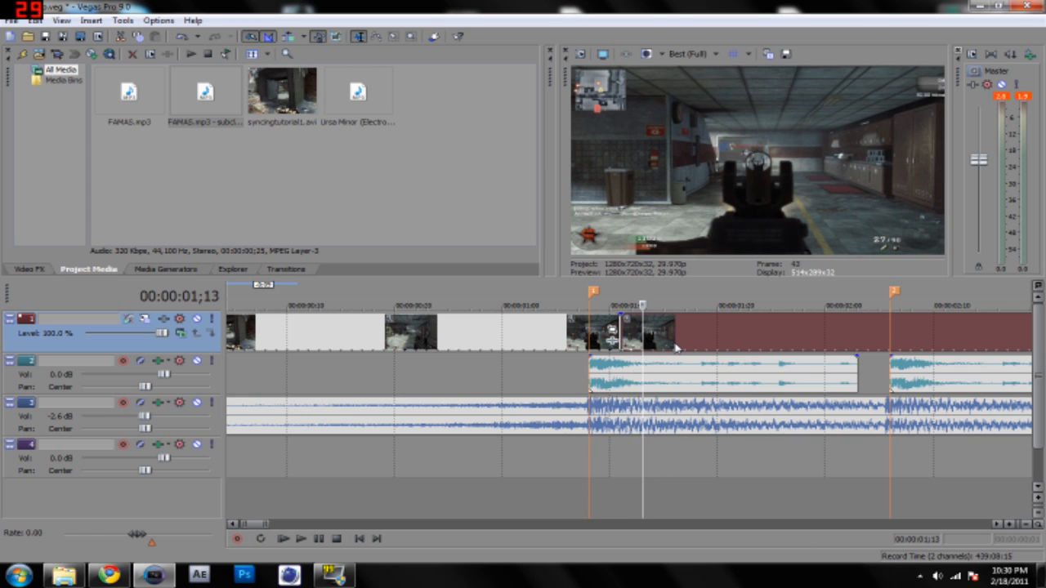
{"action": "key", "text": "Left"}
{"action": "scroll", "coordinate": [675, 347], "scroll_direction": "up", "scroll_amount": 1}
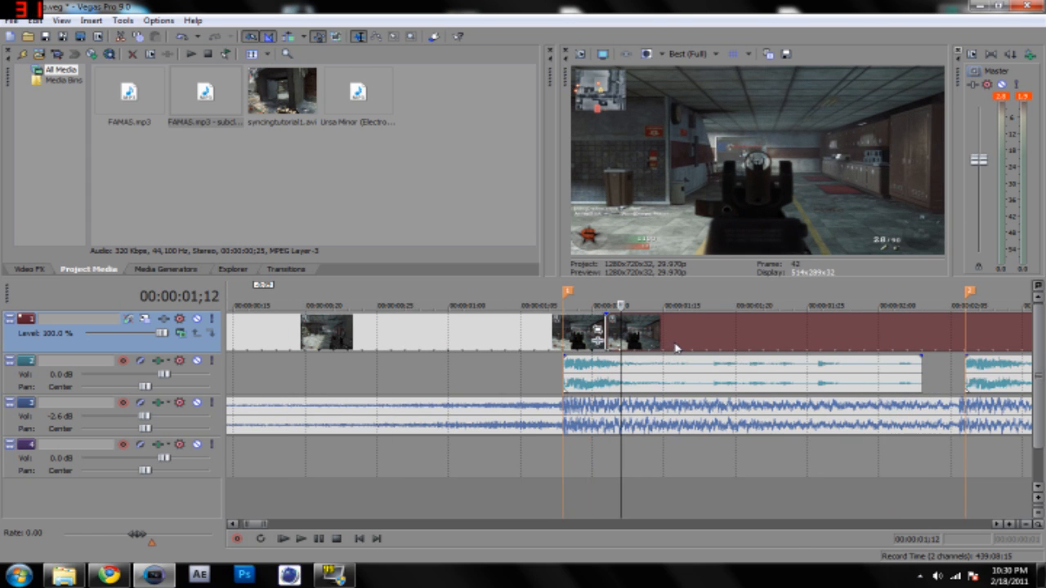
{"action": "key", "text": "Left"}
{"action": "key", "text": "Left"}
{"action": "key", "text": "Left"}
{"action": "key", "text": "Right"}
{"action": "key", "text": "Right"}
{"action": "key", "text": "Right"}
{"action": "key", "text": "Right"}
{"action": "key", "text": "Left"}
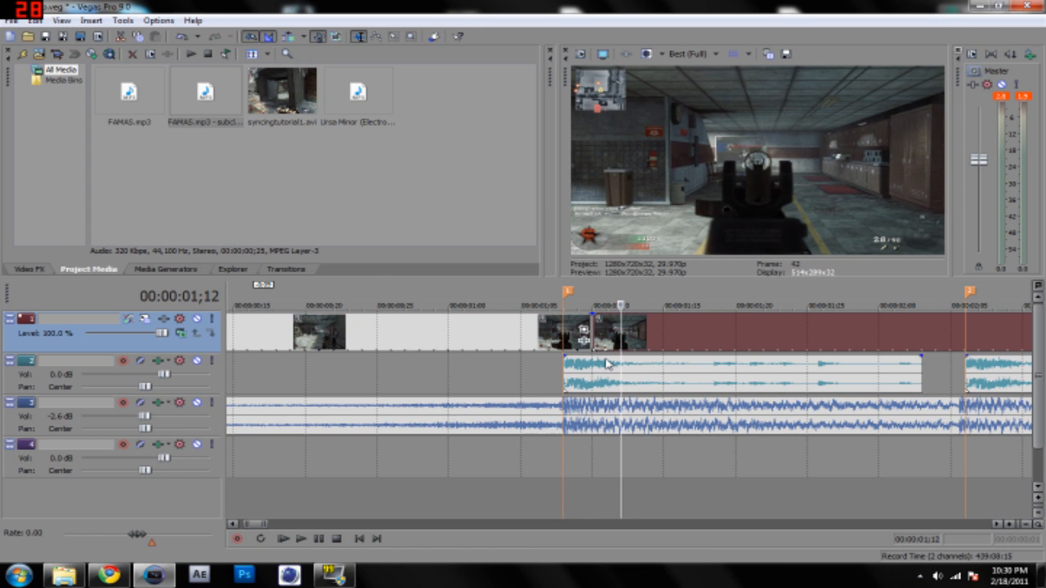
Split the gameplay clip again at 00:00:01;12, just before the next shot.
{"action": "key", "text": "Right"}
{"action": "key", "text": "Left"}
{"action": "key", "text": "Right"}
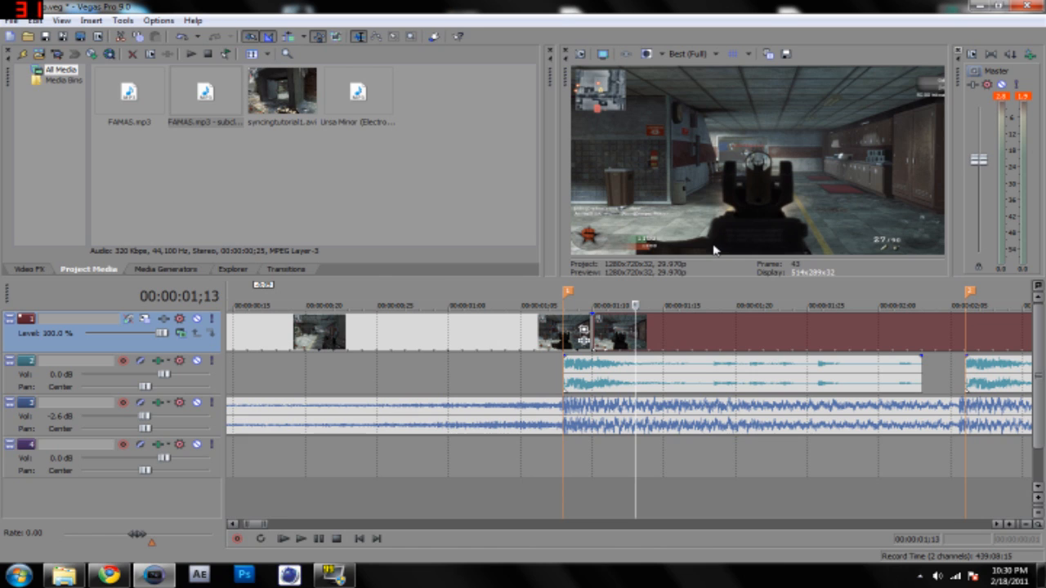
{"action": "key", "text": "Left"}
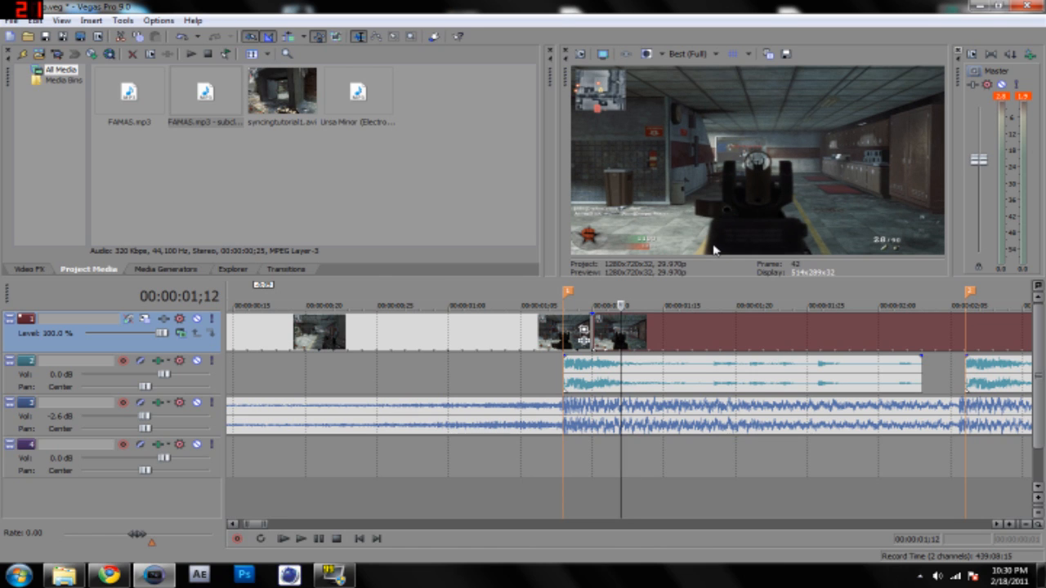
{"action": "key", "text": "ctrl+v"}
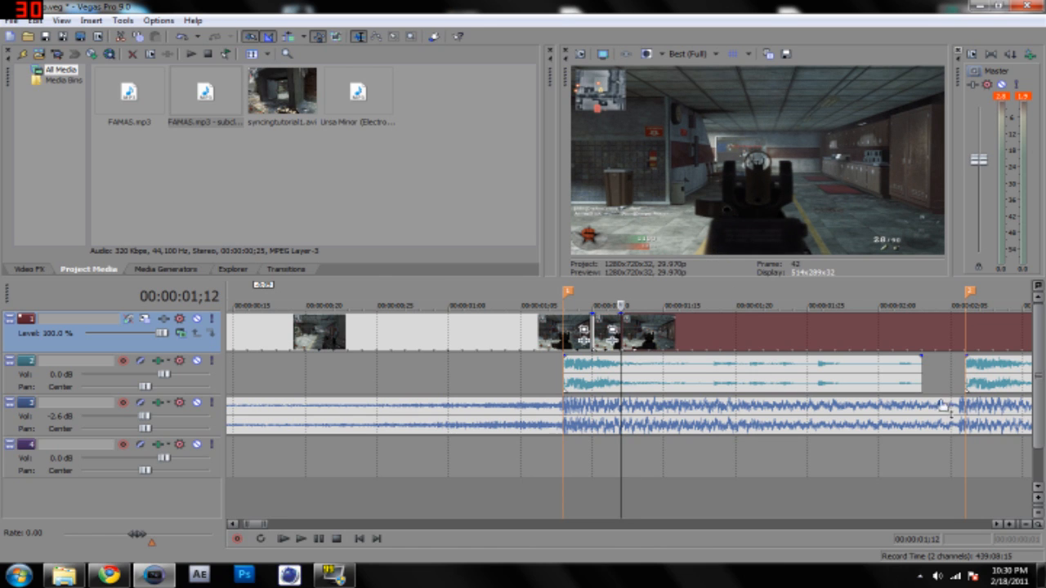
Move the remaining gameplay to start one frame before the second marker, and time-stretch the two-frame clip at 00:00:01;10 to end at about 00:00:01;18.
{"action": "left_click", "coordinate": [965, 378]}
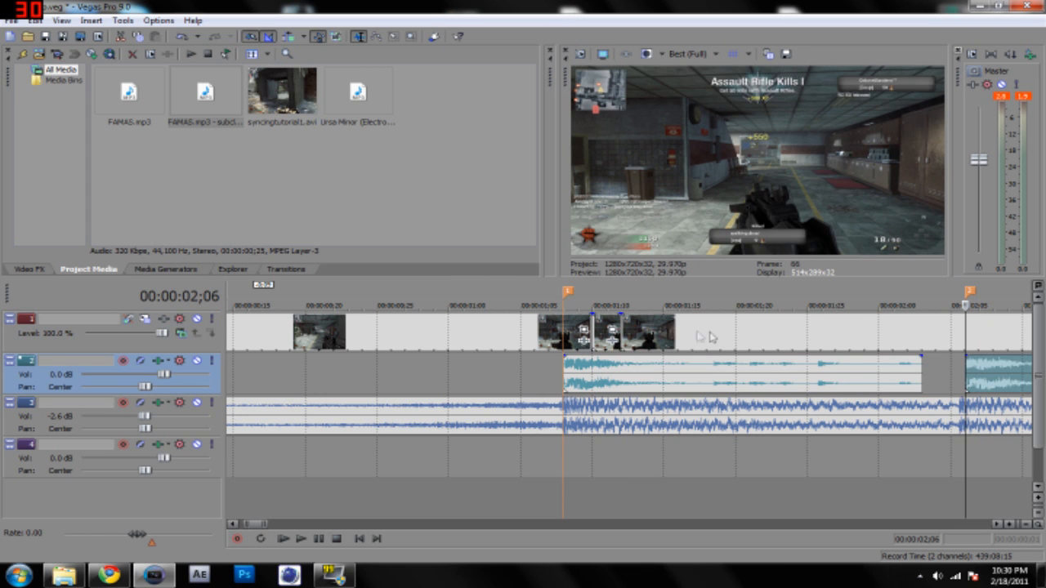
{"action": "left_click_drag", "start_coordinate": [670, 337], "coordinate": [1010, 344]}
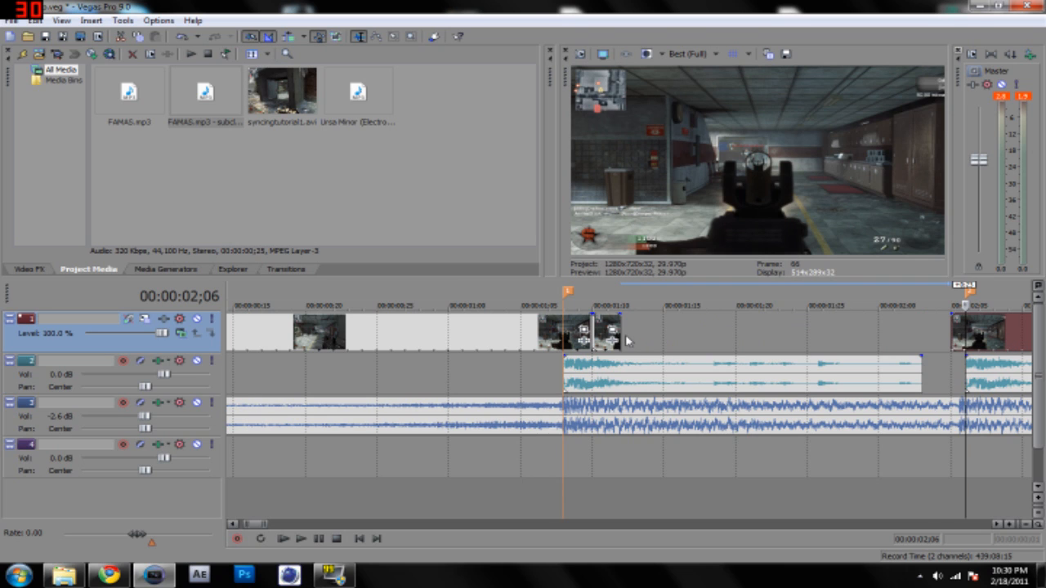
{"action": "left_click", "coordinate": [599, 331]}
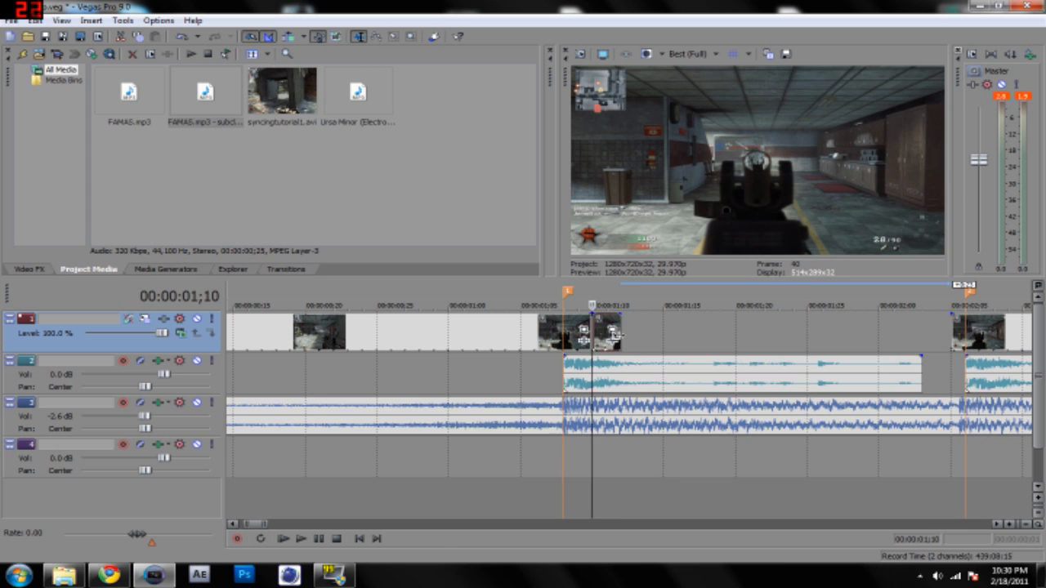
{"action": "left_click_drag", "start_coordinate": [619, 335], "coordinate": [706, 339]}
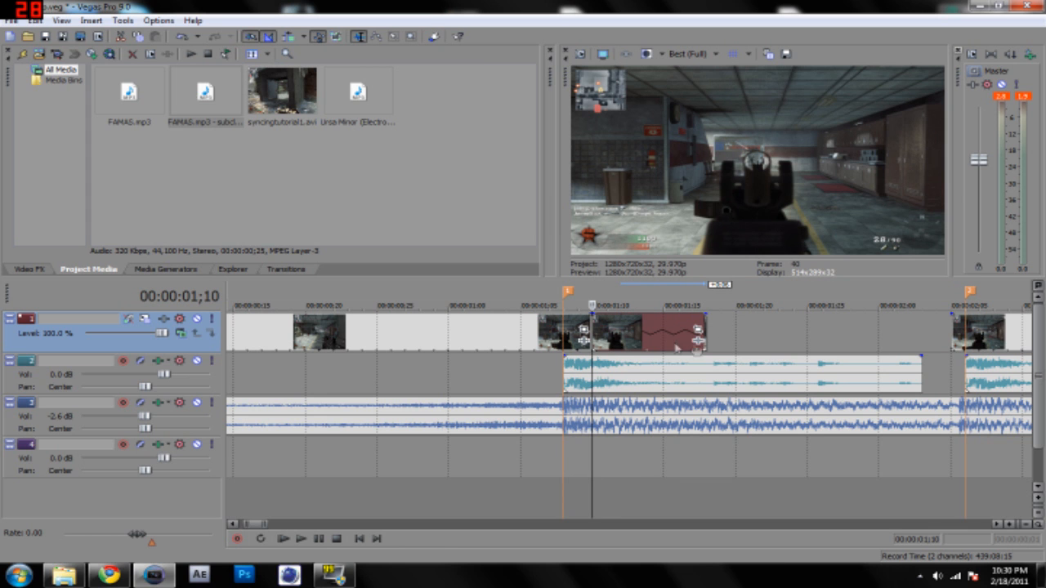
Save a snapshot of the stretched clip's frame at 00:00:01;17 as Image31.jpg.
{"action": "left_click", "coordinate": [649, 455]}
{"action": "scroll", "coordinate": [691, 444], "scroll_direction": "down", "scroll_amount": 3}
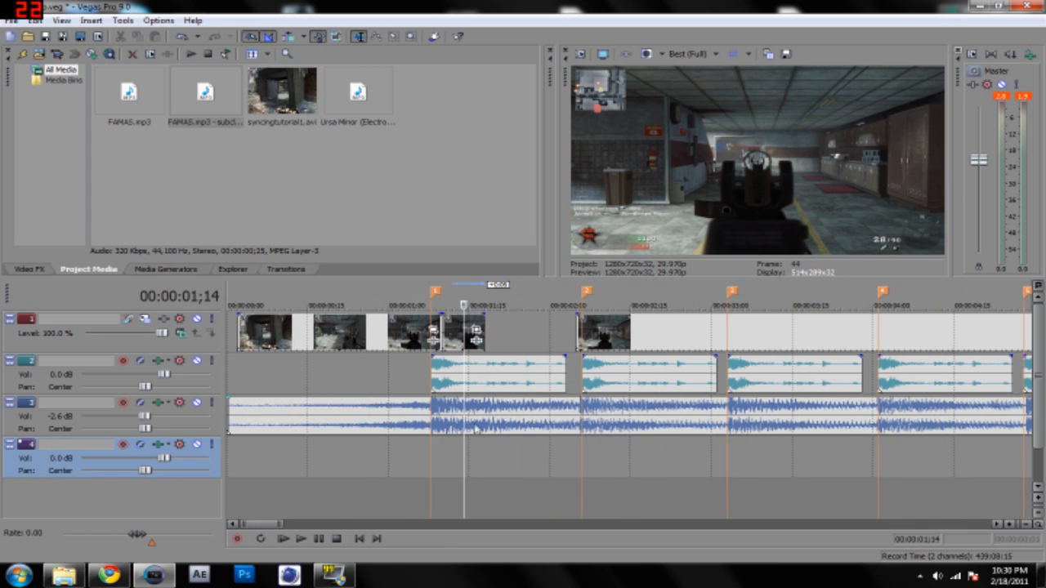
{"action": "scroll", "coordinate": [476, 433], "scroll_direction": "down", "scroll_amount": 3}
{"action": "scroll", "coordinate": [455, 427], "scroll_direction": "up", "scroll_amount": 5}
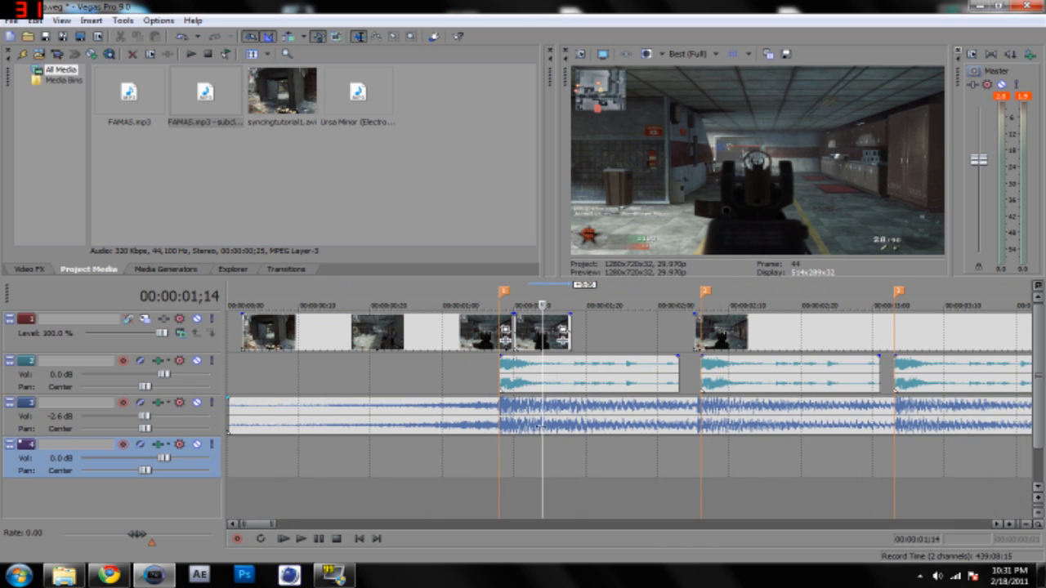
{"action": "left_click", "coordinate": [520, 474]}
{"action": "left_click", "coordinate": [513, 474]}
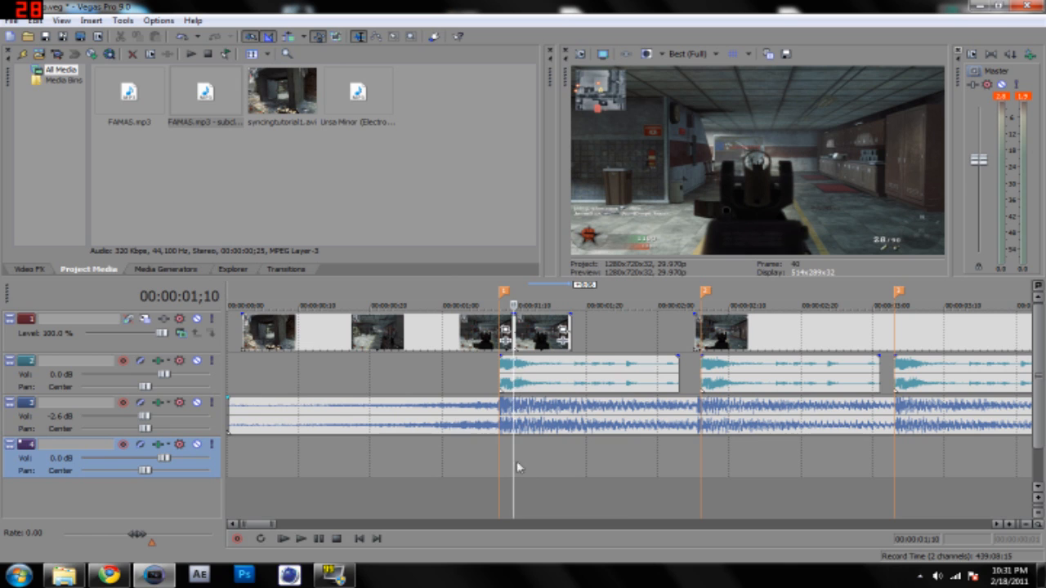
{"action": "left_click", "coordinate": [582, 336]}
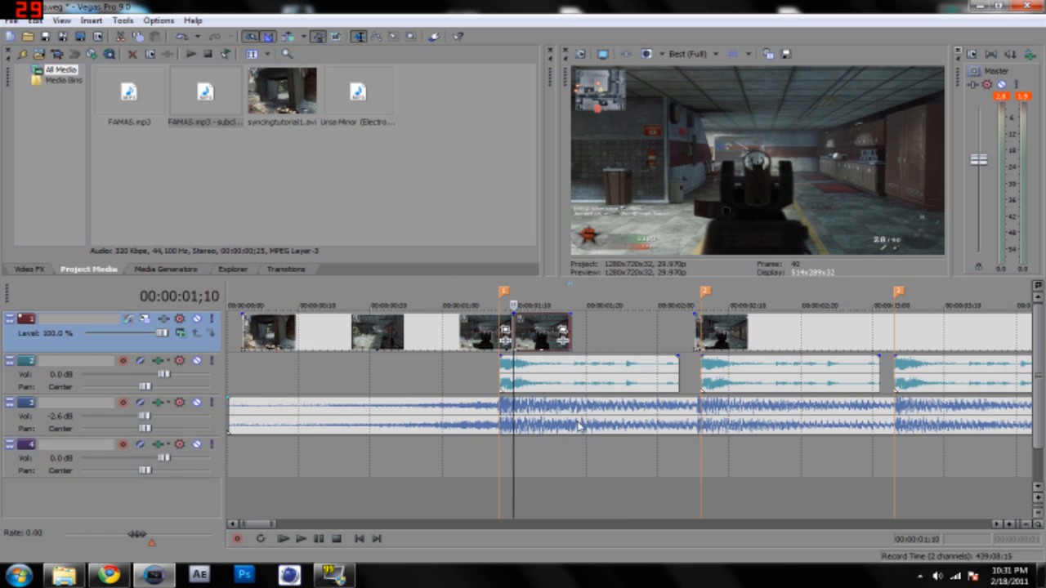
{"action": "left_click", "coordinate": [572, 462]}
{"action": "left_click", "coordinate": [563, 455]}
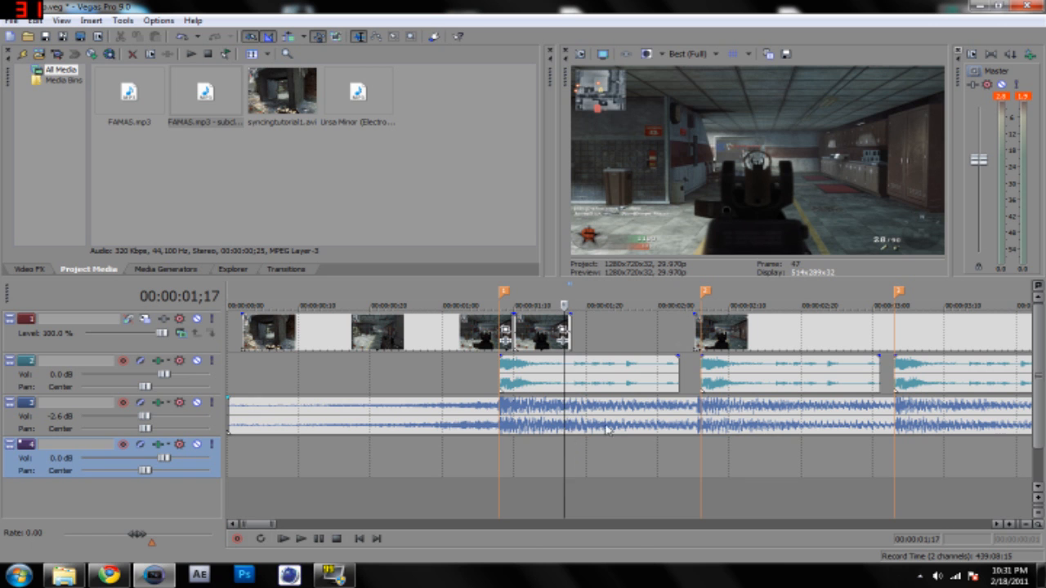
{"action": "left_click", "coordinate": [703, 56]}
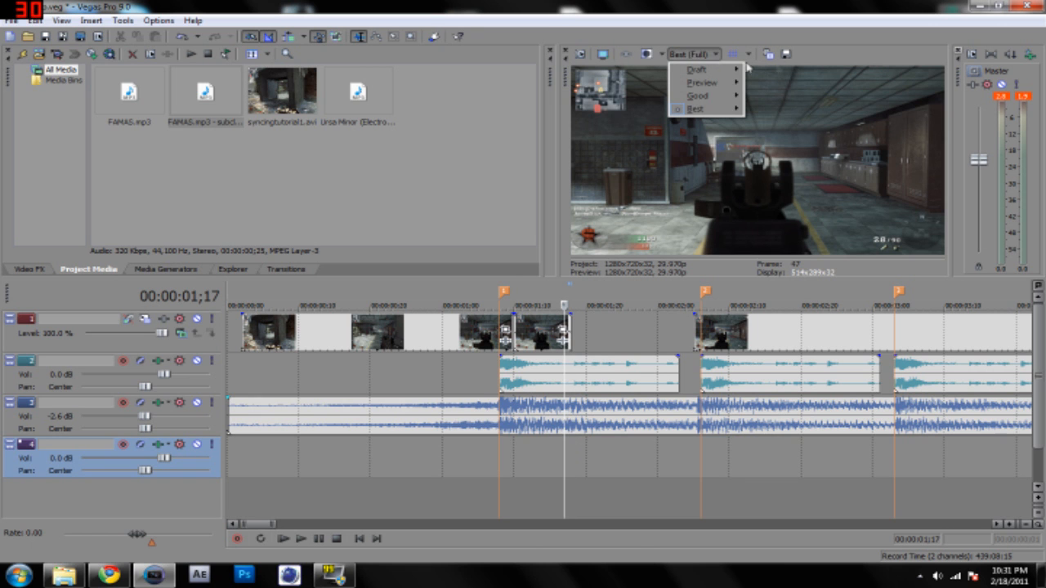
{"action": "left_click", "coordinate": [787, 56]}
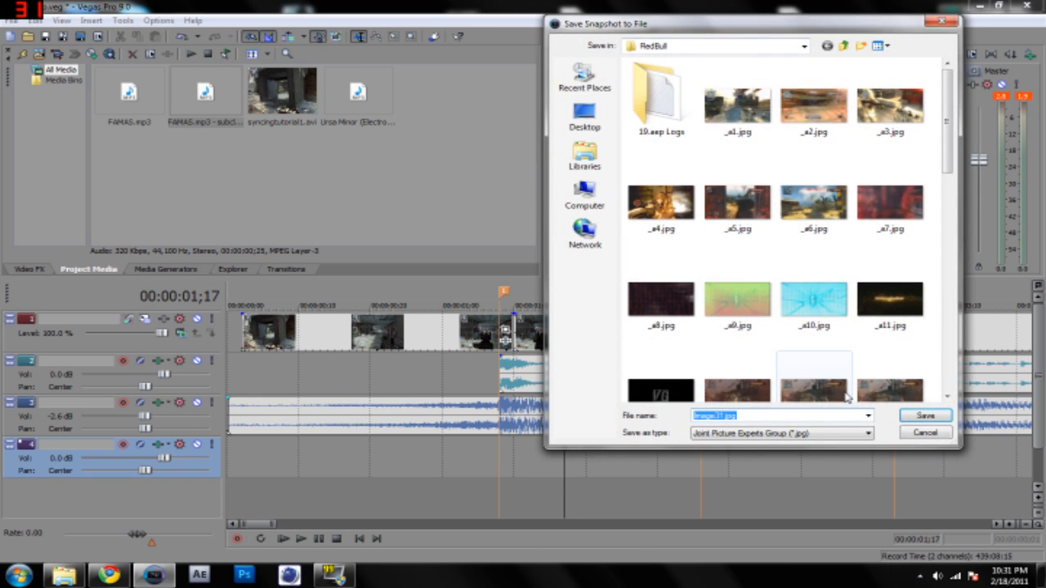
{"action": "left_click", "coordinate": [924, 413]}
Fill the gap between the stretched clip and the gameplay at the second marker with Image31.jpg, trimmed to fit.
{"action": "left_click_drag", "start_coordinate": [297, 91], "coordinate": [617, 456]}
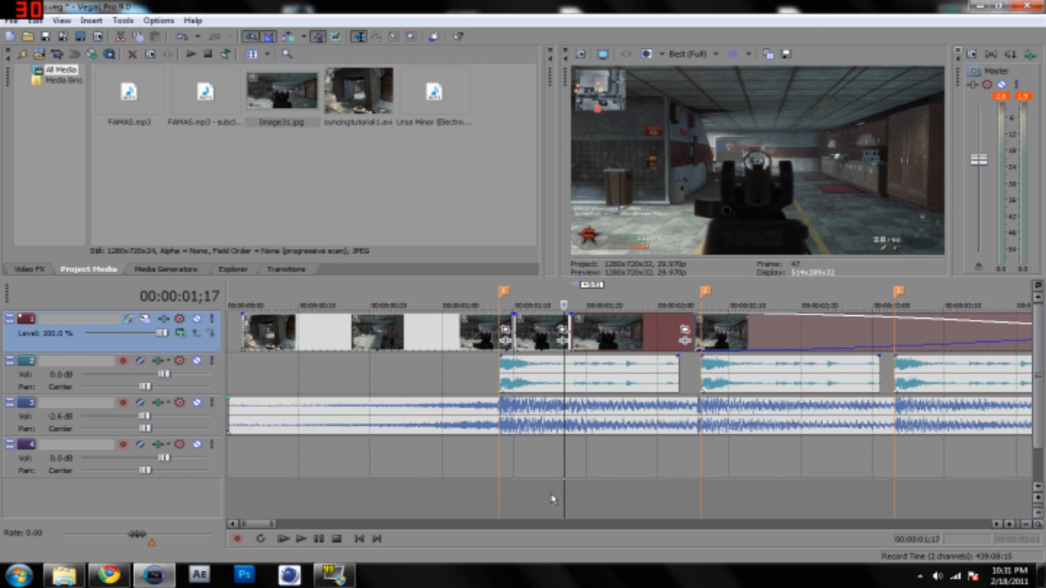
{"action": "left_click_drag", "start_coordinate": [424, 500], "coordinate": [425, 500]}
{"action": "left_click_drag", "start_coordinate": [376, 465], "coordinate": [844, 360]}
{"action": "left_click_drag", "start_coordinate": [682, 425], "coordinate": [677, 464]}
{"action": "scroll", "coordinate": [698, 434], "scroll_direction": "up", "scroll_amount": 5}
{"action": "scroll", "coordinate": [700, 434], "scroll_direction": "down", "scroll_amount": 6}
{"action": "left_click_drag", "start_coordinate": [1042, 417], "coordinate": [1042, 402]}
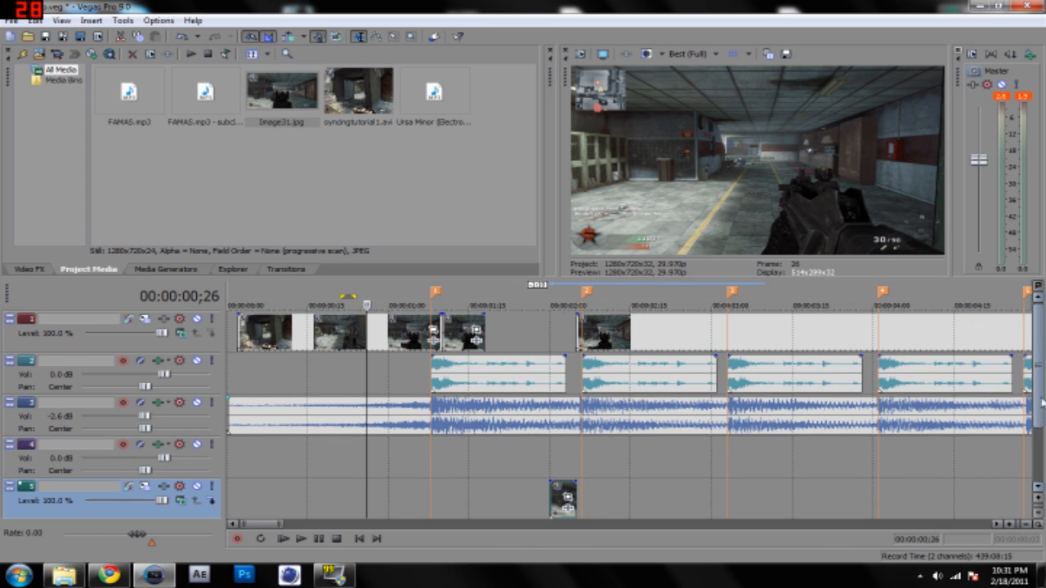
{"action": "mouse_move", "coordinate": [562, 495]}
{"action": "left_mouse_down"}
{"action": "mouse_move", "coordinate": [500, 335]}
{"action": "mouse_move", "coordinate": [578, 344]}
{"action": "left_mouse_up"}
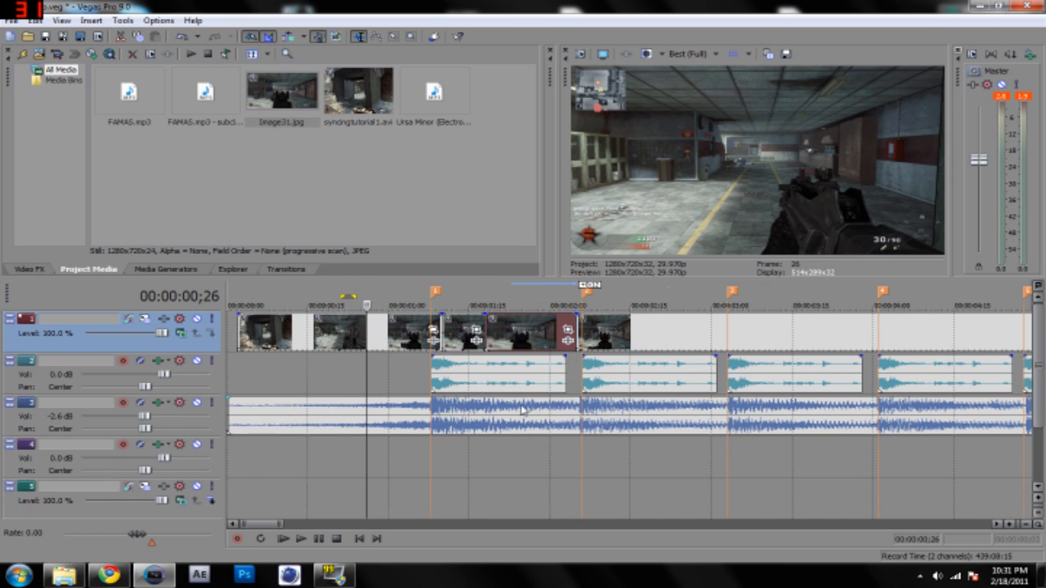
Play the project from 00:00:00;02 past the second marker to check the stretched clip and still image, then stop.
{"action": "scroll", "coordinate": [508, 426], "scroll_direction": "down", "scroll_amount": 2}
{"action": "left_click", "coordinate": [237, 484]}
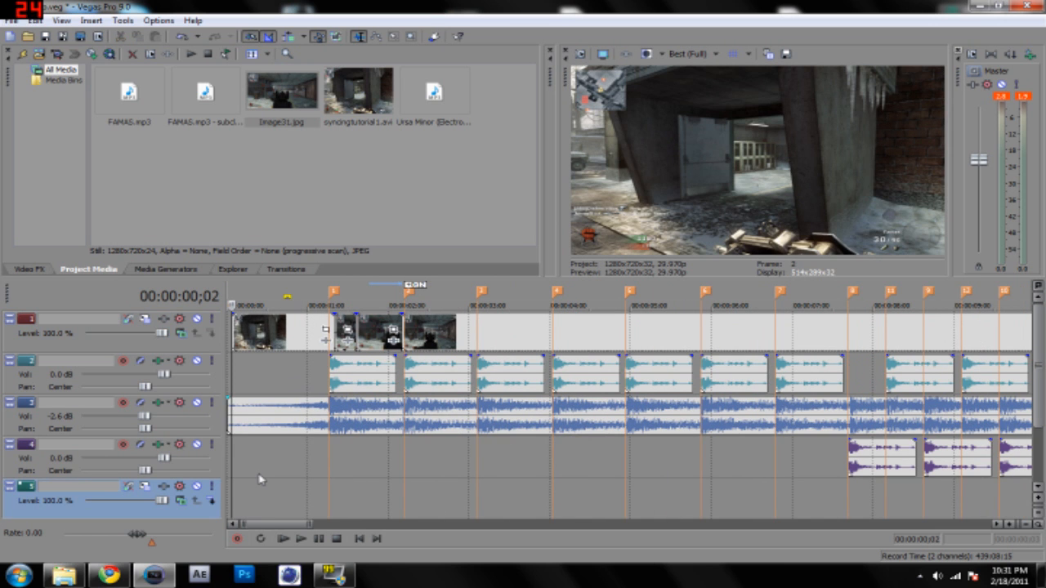
{"action": "key", "text": "space"}
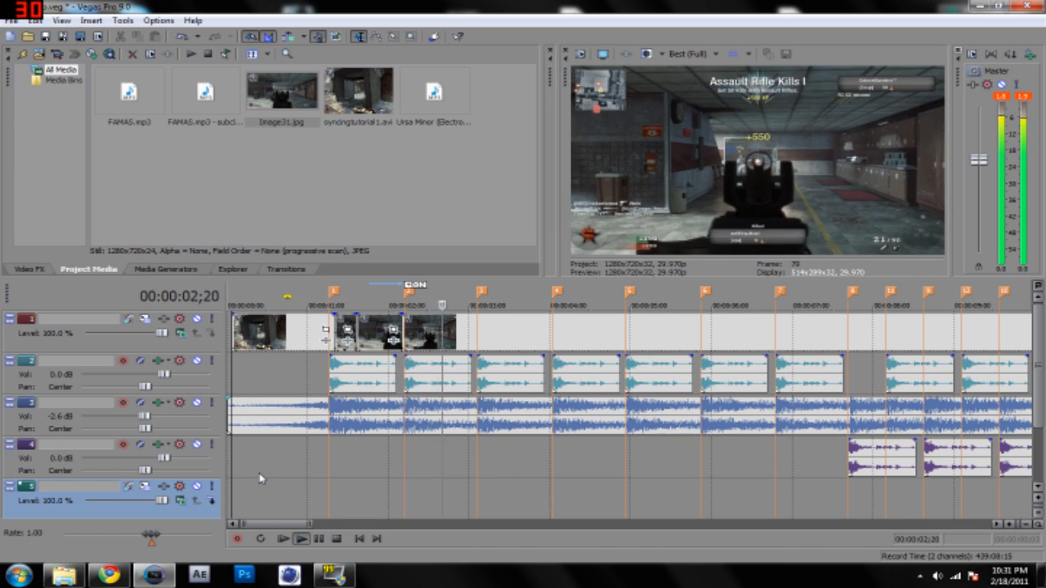
{"action": "key", "text": "space"}
Step frame by frame through the gameplay from the second marker to 00:00:02;10 to examine the next shot.
{"action": "scroll", "coordinate": [353, 451], "scroll_direction": "up", "scroll_amount": 3}
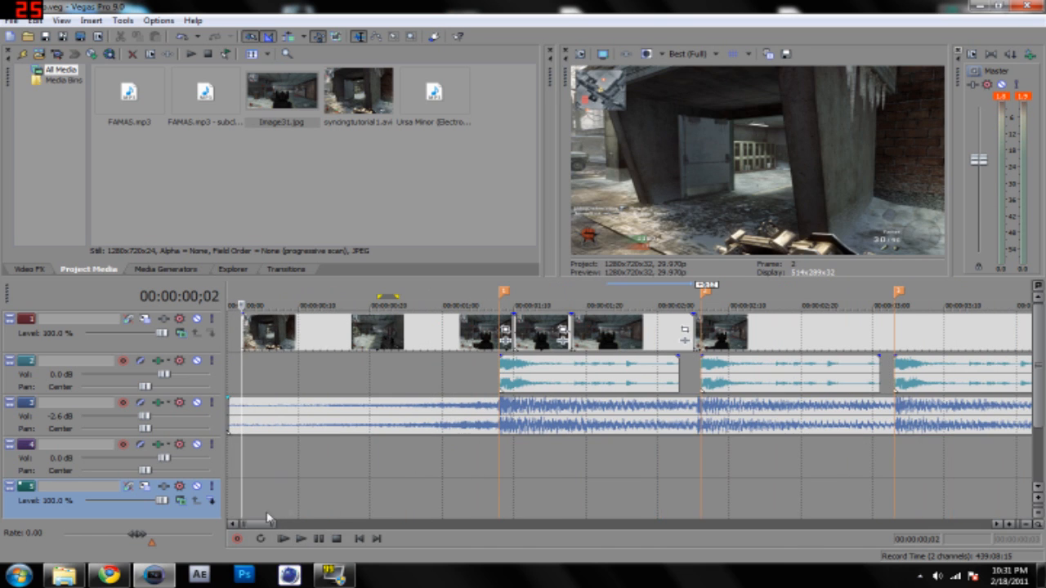
{"action": "left_click_drag", "start_coordinate": [253, 526], "coordinate": [260, 527]}
{"action": "left_click", "coordinate": [470, 468]}
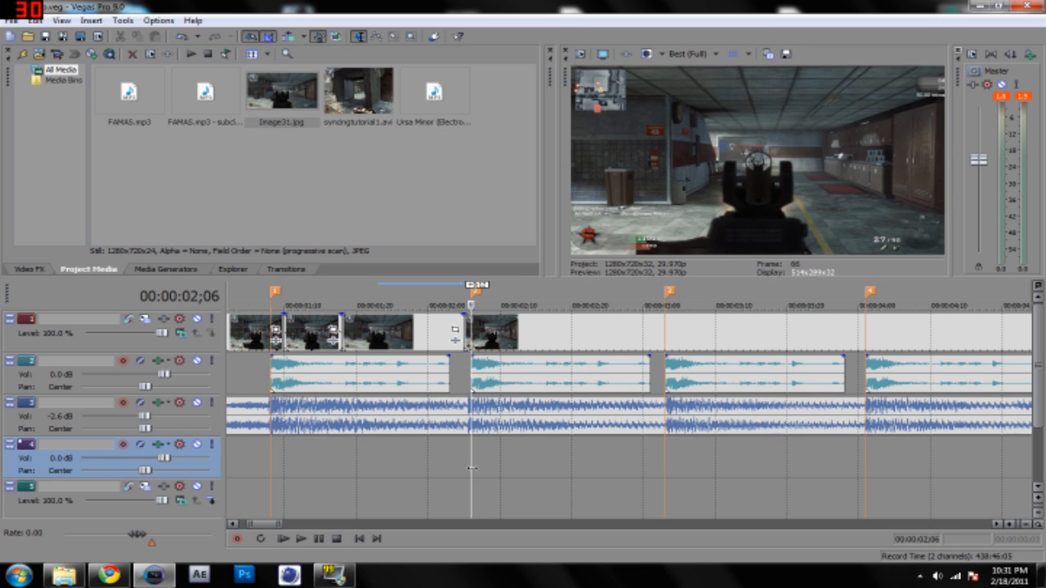
{"action": "key", "text": "Right"}
{"action": "key", "text": "Right"}
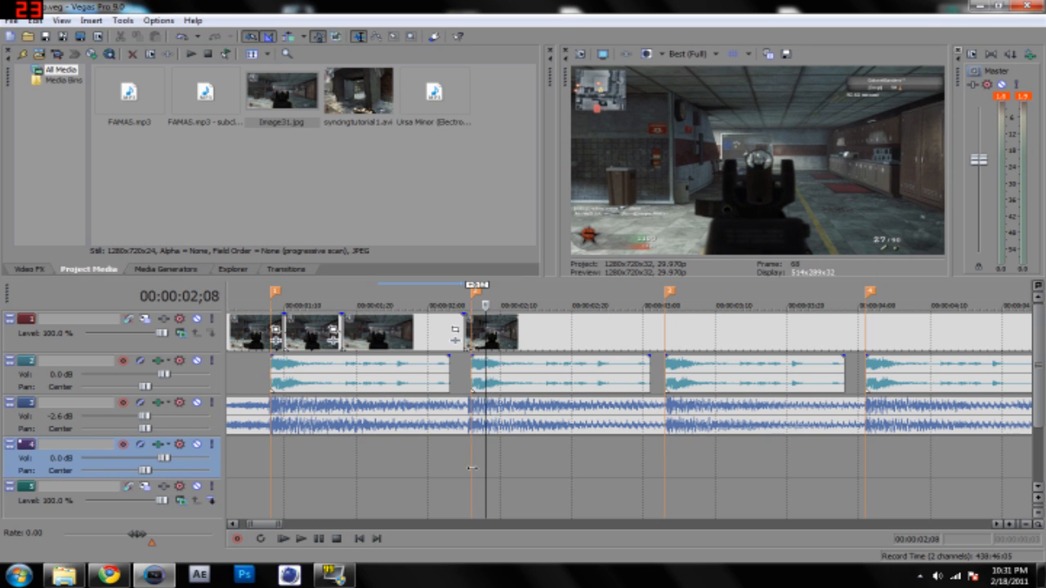
{"action": "key", "text": "Left"}
{"action": "key", "text": "Left"}
{"action": "key", "text": "Right"}
{"action": "key", "text": "Right"}
{"action": "key", "text": "Right"}
{"action": "key", "text": "Right"}
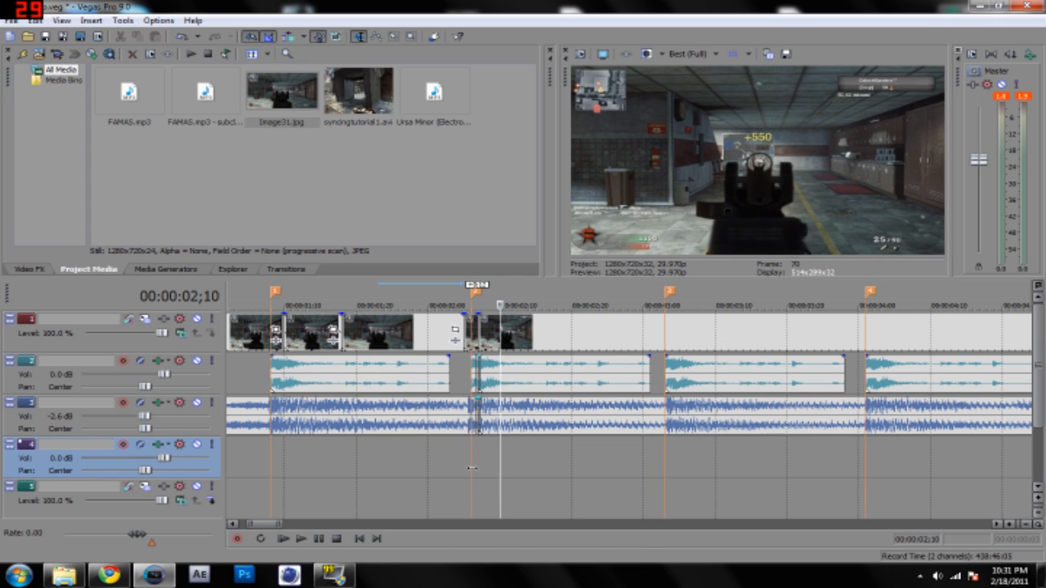
{"action": "key", "text": "Left"}
{"action": "scroll", "coordinate": [480, 463], "scroll_direction": "up", "scroll_amount": 5}
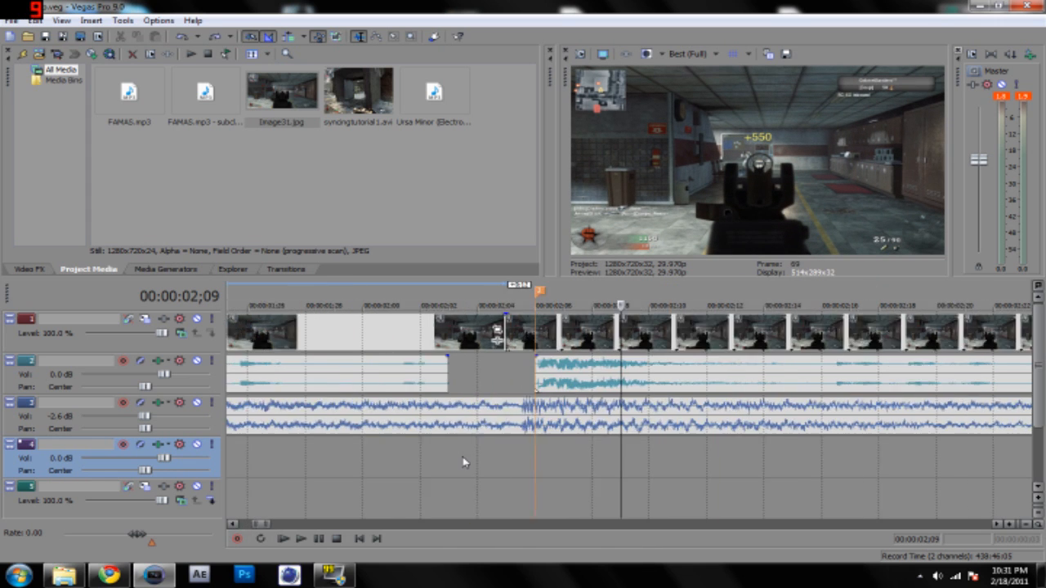
Split only the gameplay clip at 00:00:02;07, one frame after the second marker.
{"action": "left_click", "coordinate": [506, 337]}
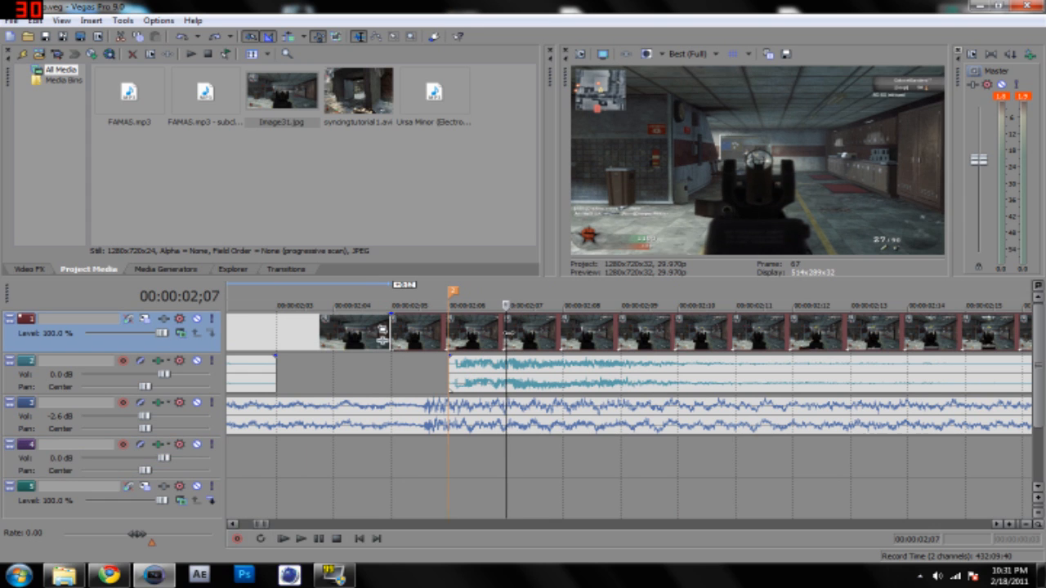
{"action": "key", "text": "Left"}
{"action": "key", "text": "Left"}
{"action": "key", "text": "Right"}
{"action": "key", "text": "Right"}
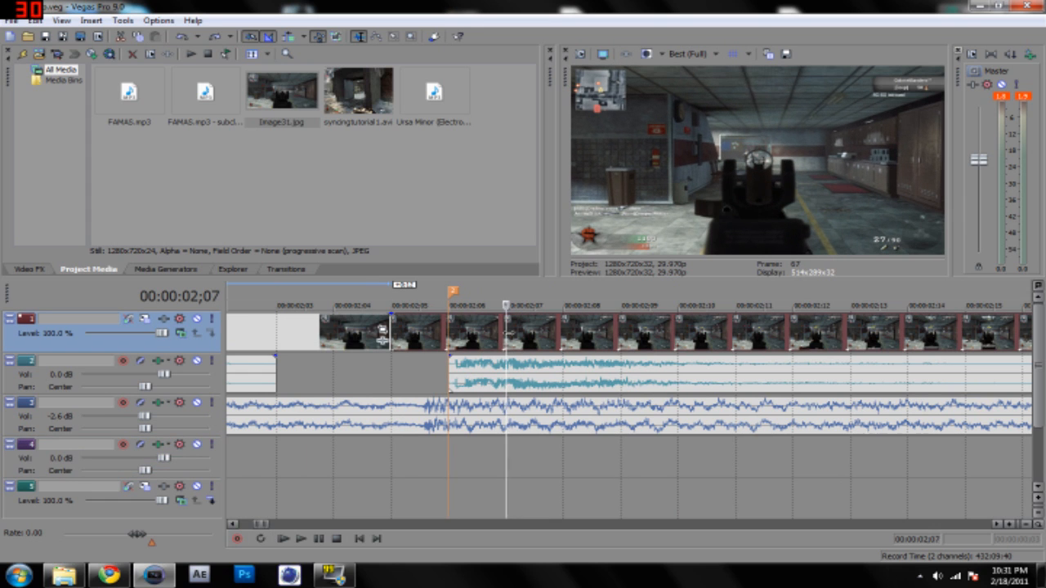
{"action": "key", "text": "s"}
Find the frame before the next shot and split the gameplay clip at 00:00:02;08.
{"action": "key", "text": "Right"}
{"action": "key", "text": "Right"}
{"action": "key", "text": "Right"}
{"action": "key", "text": "Left"}
{"action": "key", "text": "Left"}
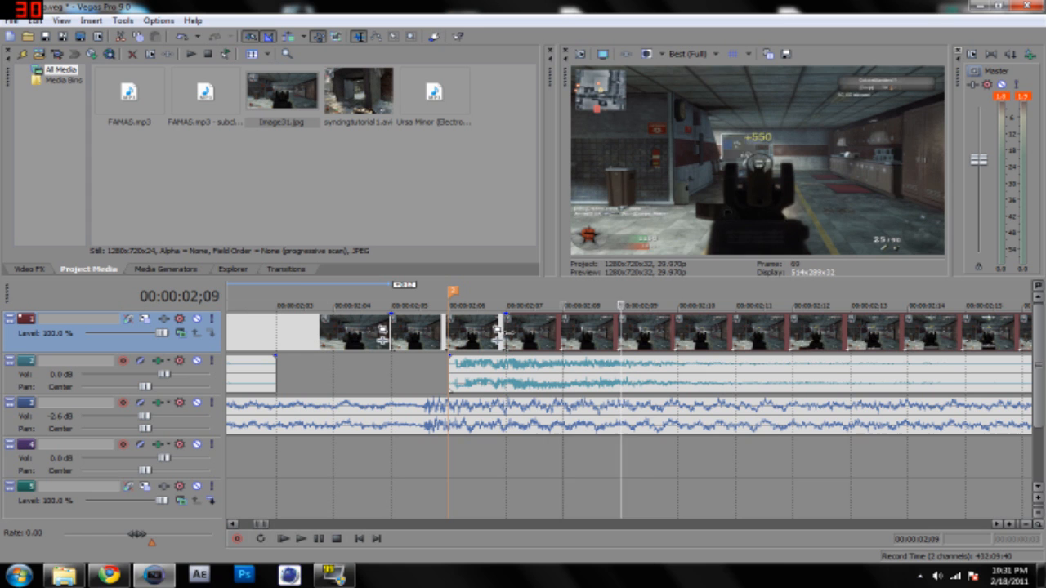
{"action": "scroll", "coordinate": [723, 372], "scroll_direction": "down", "scroll_amount": 5}
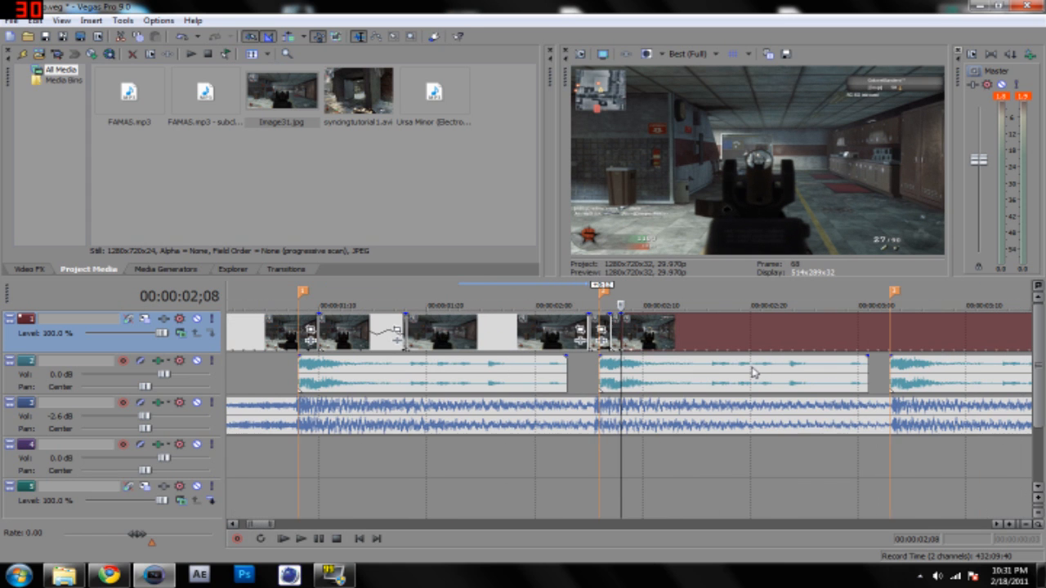
Move the gameplay after the 00:00:02;08 split so it starts one frame before the third marker.
{"action": "left_click", "coordinate": [887, 357]}
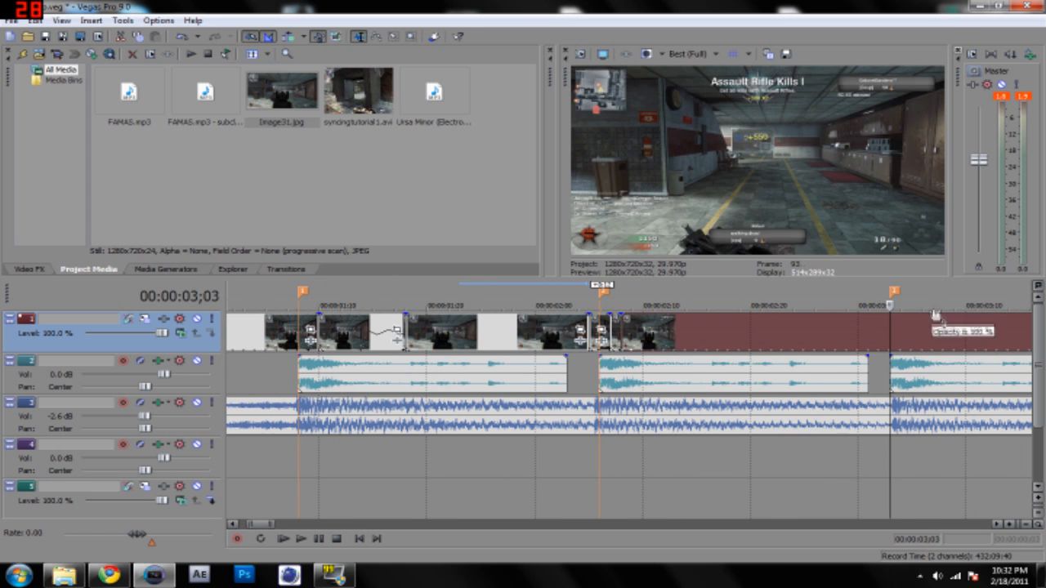
{"action": "mouse_move", "coordinate": [807, 338]}
{"action": "left_mouse_down"}
{"action": "mouse_move", "coordinate": [1001, 333]}
{"action": "mouse_move", "coordinate": [983, 328]}
{"action": "left_mouse_up"}
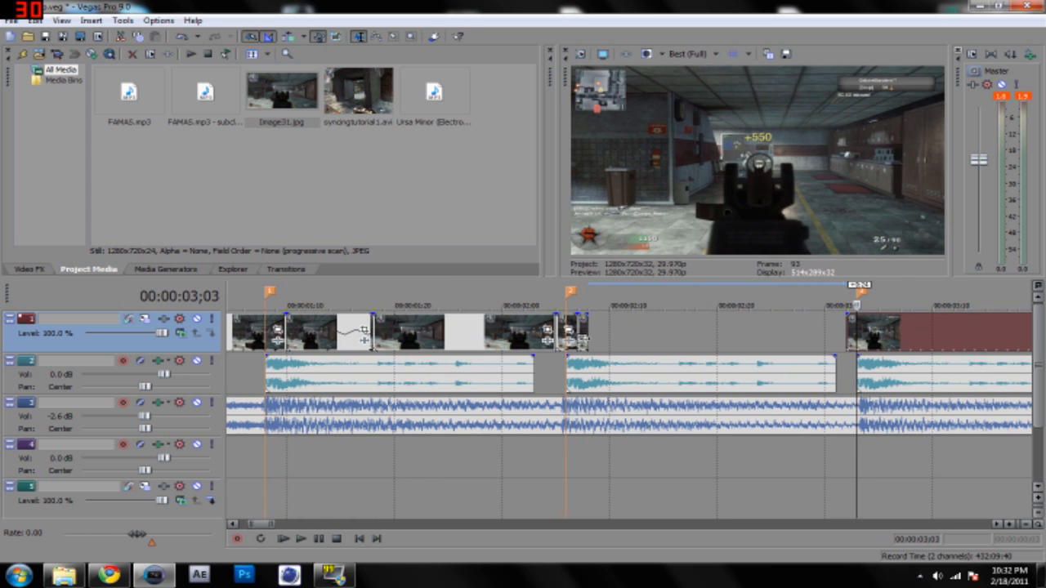
Stretch the short gameplay clip ending at 00:00:02;08 after the second marker by about five frames.
{"action": "left_click", "coordinate": [586, 338]}
{"action": "scroll", "coordinate": [619, 301], "scroll_direction": "down", "scroll_amount": 1}
{"action": "key", "text": "Left"}
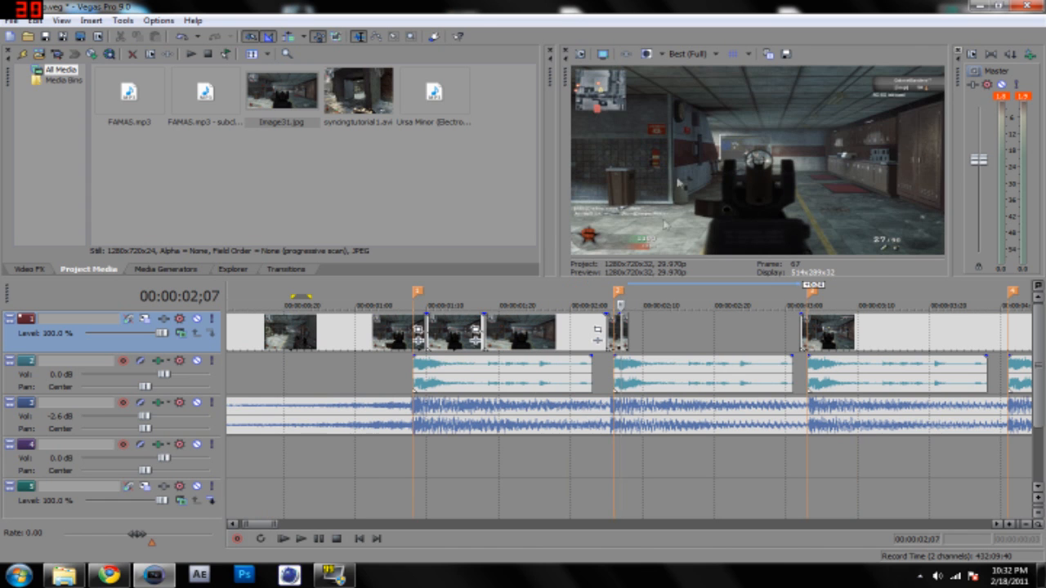
{"action": "key", "text": "Right"}
{"action": "key", "text": "shift+Right"}
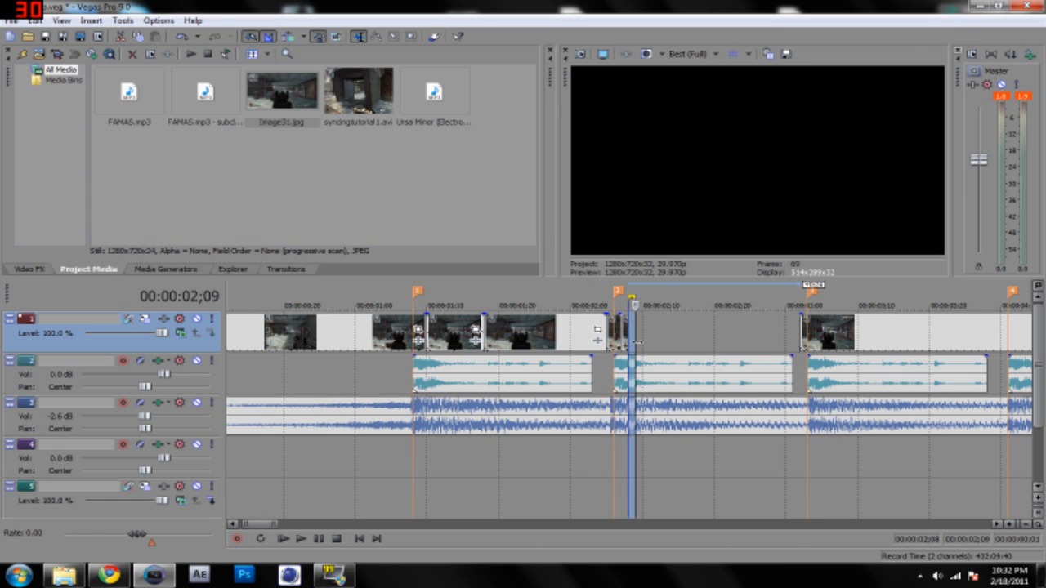
{"action": "left_click_drag", "start_coordinate": [627, 340], "coordinate": [663, 338]}
{"action": "key", "text": "Right"}
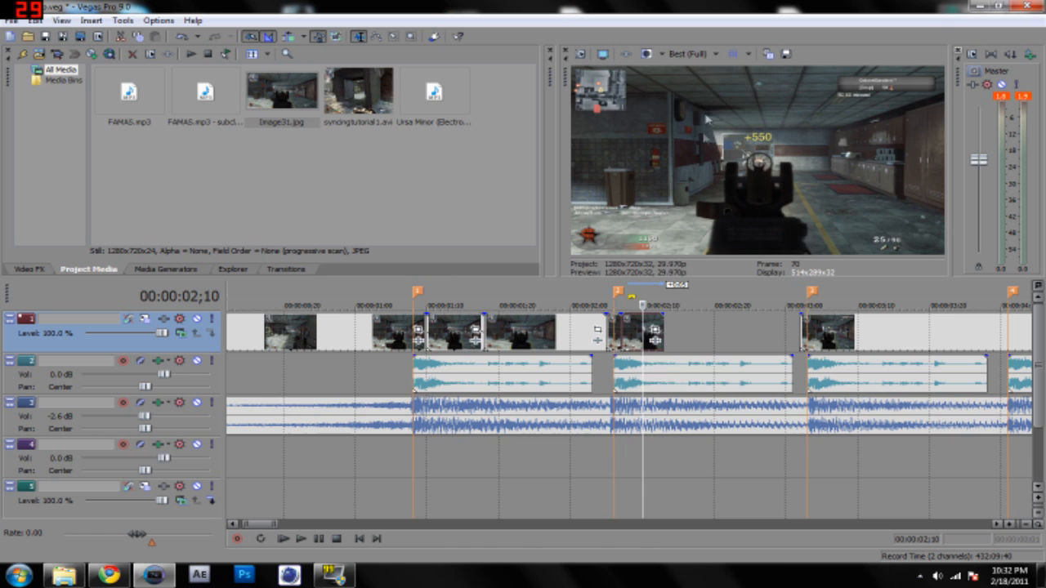
Save a snapshot of the frame at 00:00:02;10 as Image32.jpg and fit it into the gameplay track's gap before the third marker.
{"action": "left_click", "coordinate": [787, 56]}
{"action": "key", "text": "Return"}
{"action": "left_click_drag", "start_coordinate": [730, 417], "coordinate": [924, 513]}
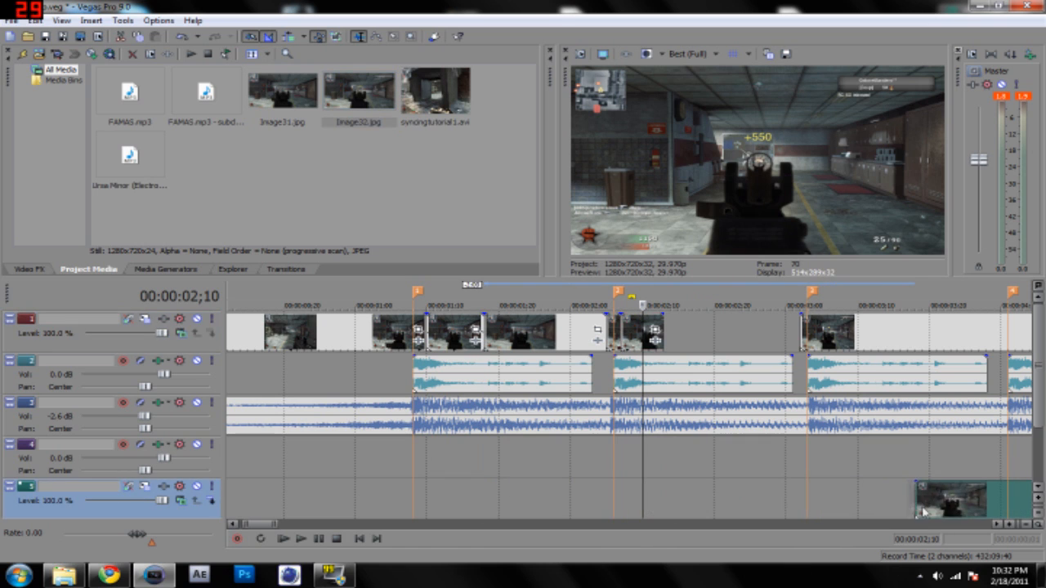
{"action": "left_click_drag", "start_coordinate": [415, 469], "coordinate": [768, 341]}
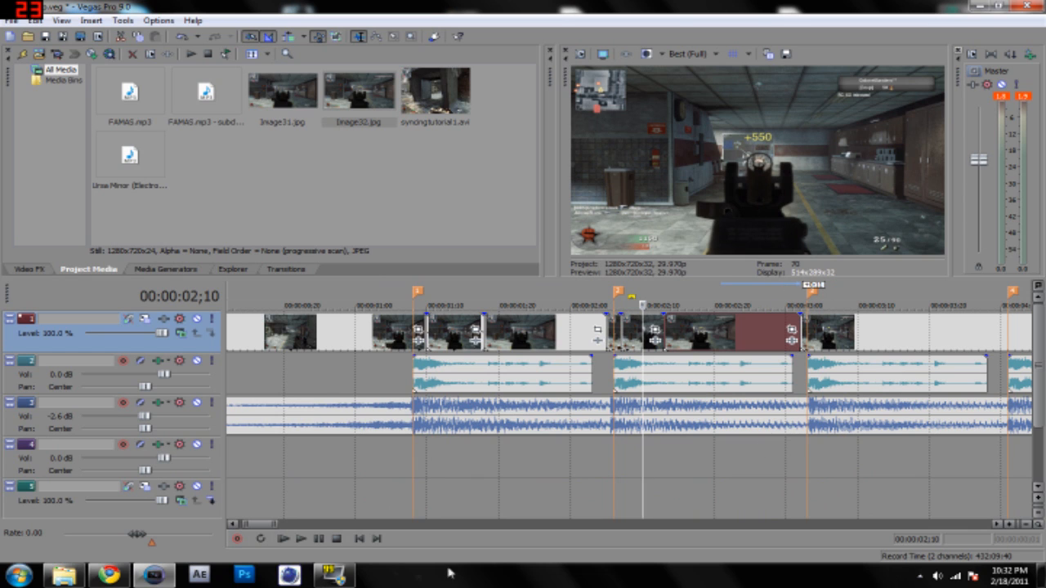
Find the shot frames just after the third marker and split the gameplay clip at 00:00:03;04 and 00:00:03;05.
{"action": "left_click", "coordinate": [805, 464]}
{"action": "key", "text": "Right"}
{"action": "key", "text": "Right"}
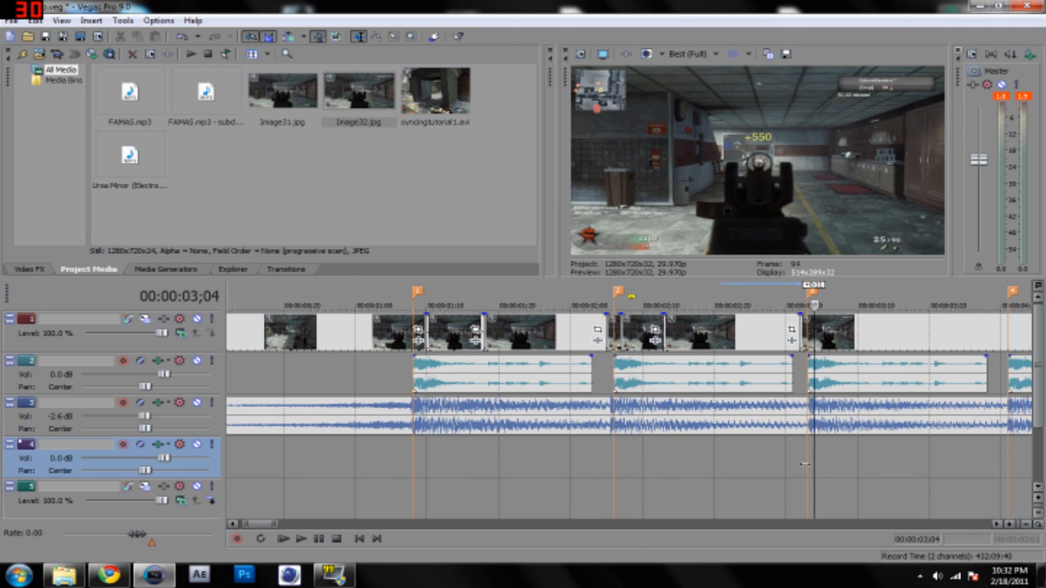
{"action": "left_click", "coordinate": [821, 345]}
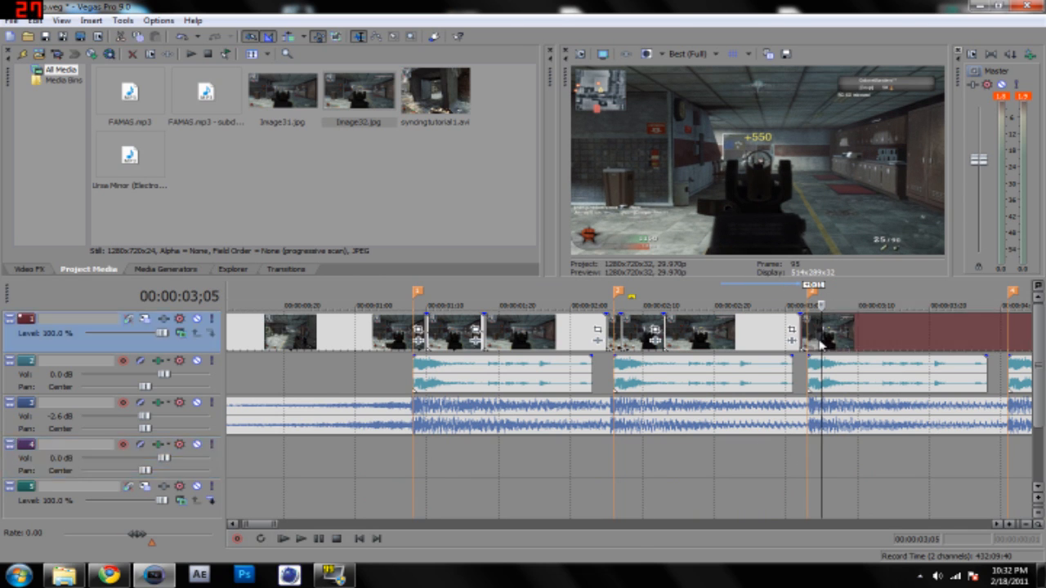
{"action": "key", "text": "Left"}
{"action": "key", "text": "Right"}
{"action": "key", "text": "Right"}
{"action": "key", "text": "Right"}
{"action": "key", "text": "Left"}
{"action": "key", "text": "Left"}
{"action": "key", "text": "Left"}
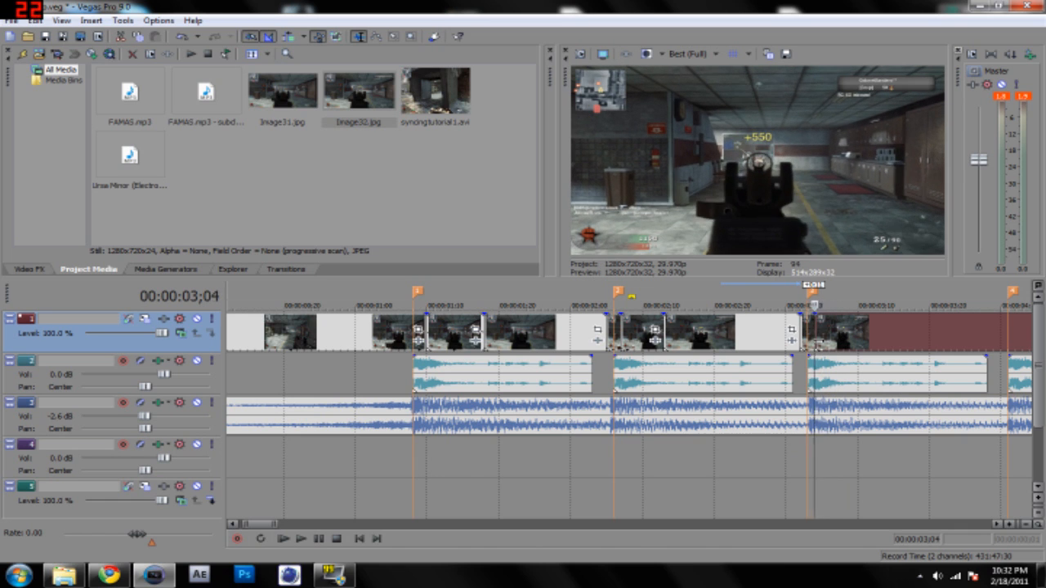
{"action": "key", "text": "Right"}
{"action": "key", "text": "Left"}
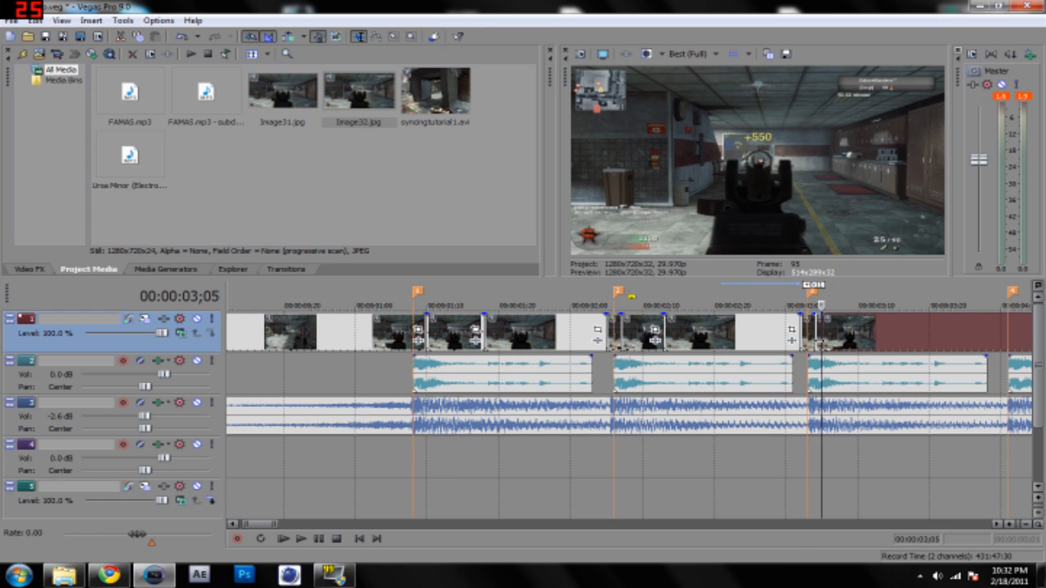
Move the remaining gameplay to start one frame before the fourth marker and stretch the short clip after the third marker by about three frames.
{"action": "mouse_move", "coordinate": [855, 340]}
{"action": "left_mouse_down"}
{"action": "mouse_move", "coordinate": [1031, 340]}
{"action": "mouse_move", "coordinate": [990, 340]}
{"action": "mouse_move", "coordinate": [1002, 340]}
{"action": "left_mouse_up"}
{"action": "left_click", "coordinate": [977, 372]}
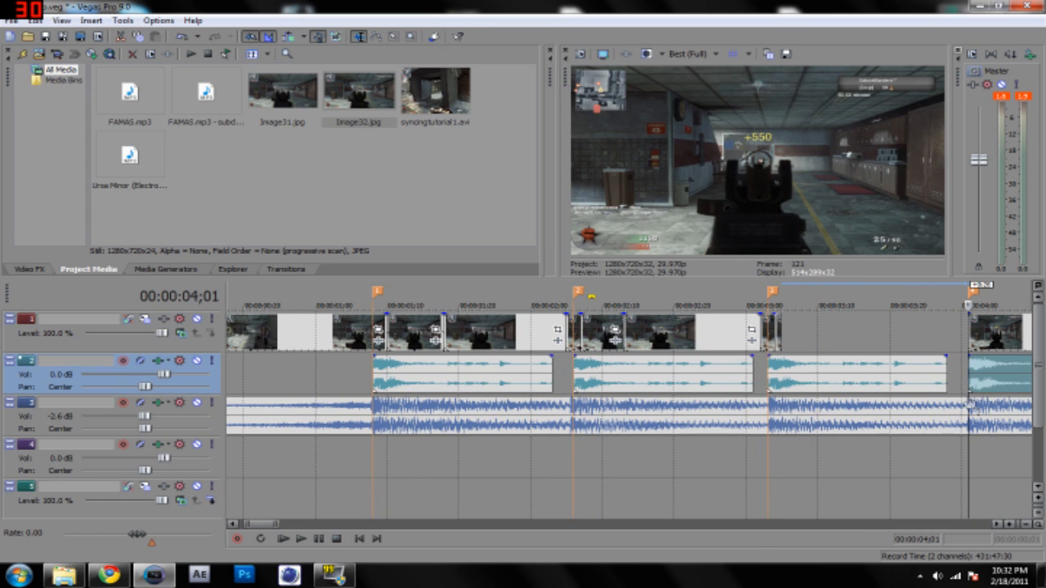
{"action": "left_click", "coordinate": [970, 477]}
{"action": "left_click_drag", "start_coordinate": [998, 338], "coordinate": [990, 335]}
{"action": "left_click_drag", "start_coordinate": [781, 344], "coordinate": [803, 344]}
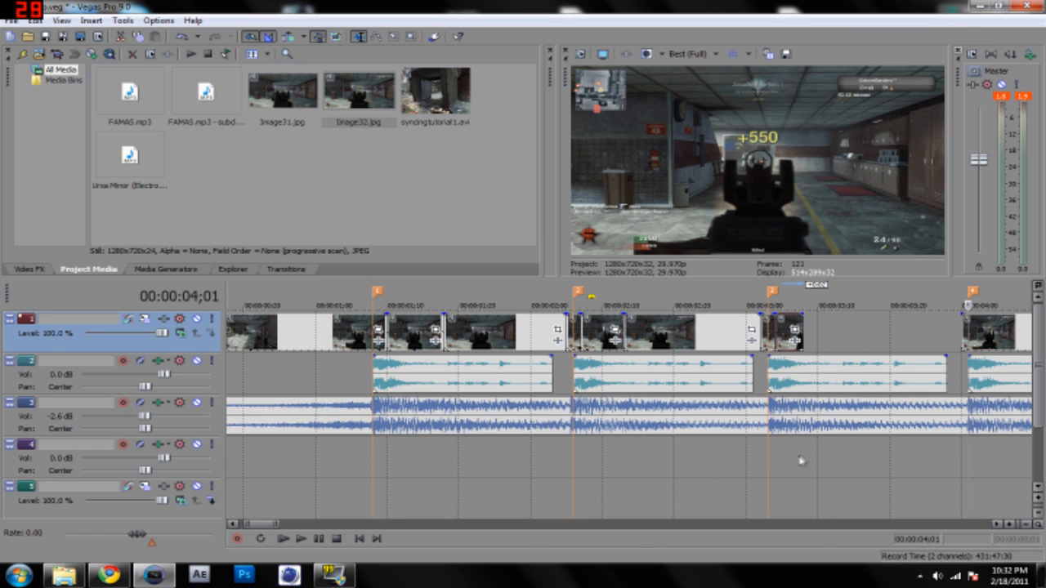
Save a snapshot of the frame at 00:00:03;06 as Image33.jpg and fit it into the gameplay gap before the fourth marker.
{"action": "left_click", "coordinate": [789, 457]}
{"action": "left_click", "coordinate": [767, 54]}
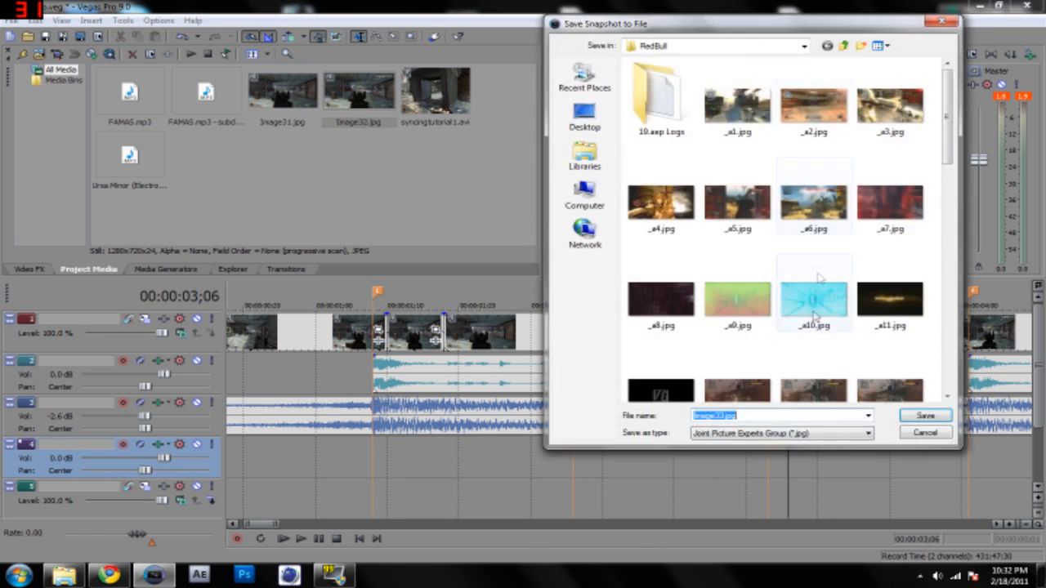
{"action": "left_click", "coordinate": [926, 416]}
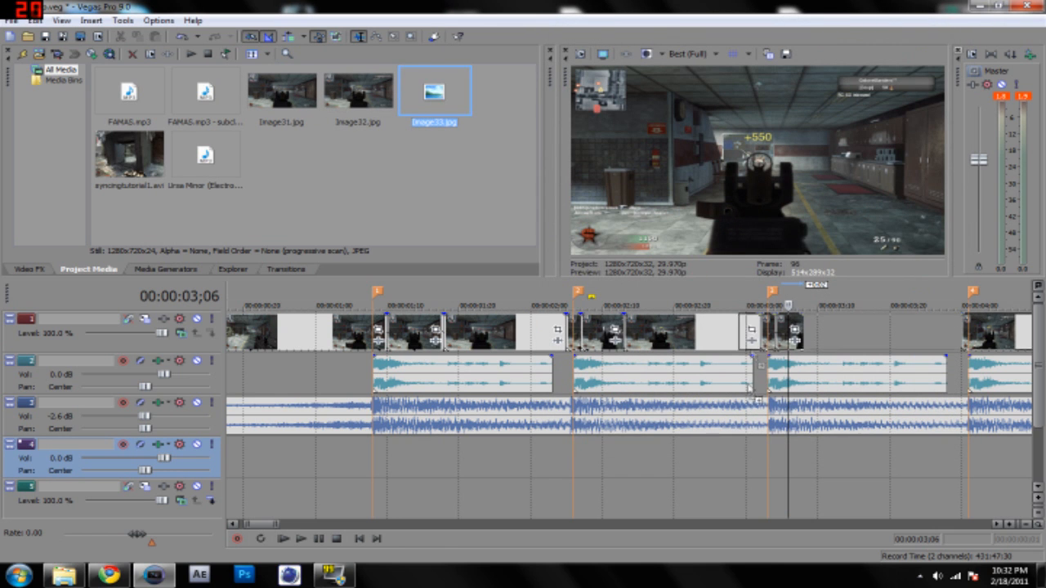
{"action": "mouse_move", "coordinate": [482, 494]}
{"action": "left_mouse_down"}
{"action": "mouse_move", "coordinate": [449, 498]}
{"action": "mouse_move", "coordinate": [948, 496]}
{"action": "mouse_move", "coordinate": [309, 508]}
{"action": "mouse_move", "coordinate": [796, 503]}
{"action": "mouse_move", "coordinate": [859, 343]}
{"action": "mouse_move", "coordinate": [962, 353]}
{"action": "left_mouse_up"}
Play the project from the start to check the gameplay and gun sounds against the first four markers.
{"action": "scroll", "coordinate": [836, 420], "scroll_direction": "down", "scroll_amount": 5}
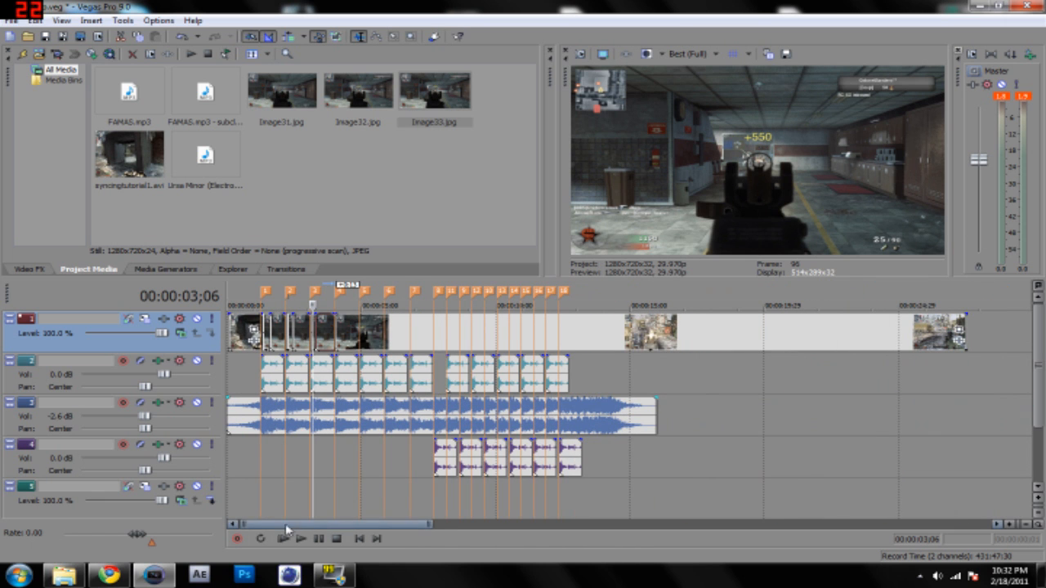
{"action": "left_click", "coordinate": [284, 540]}
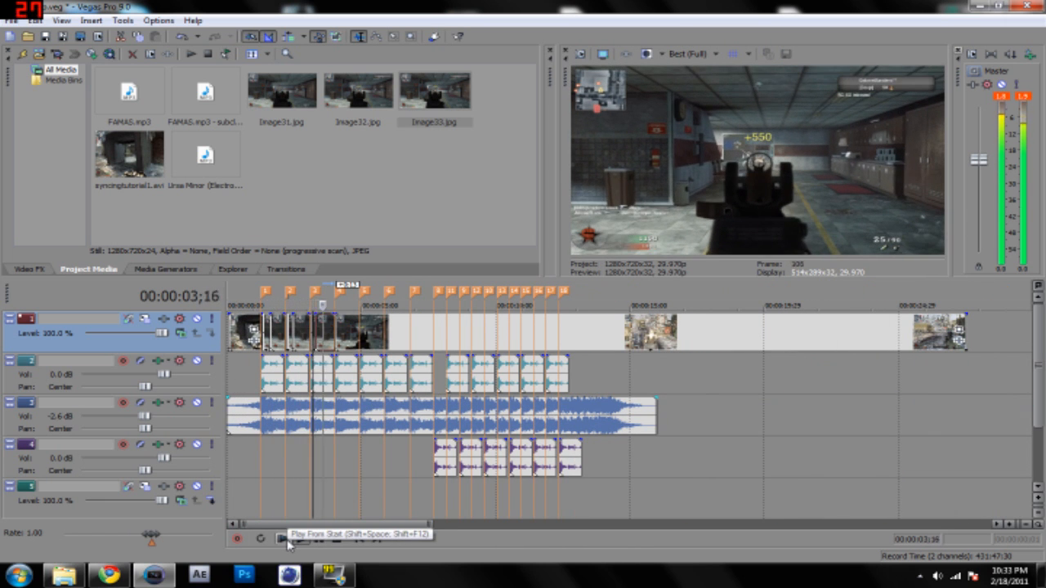
{"action": "key", "text": "space"}
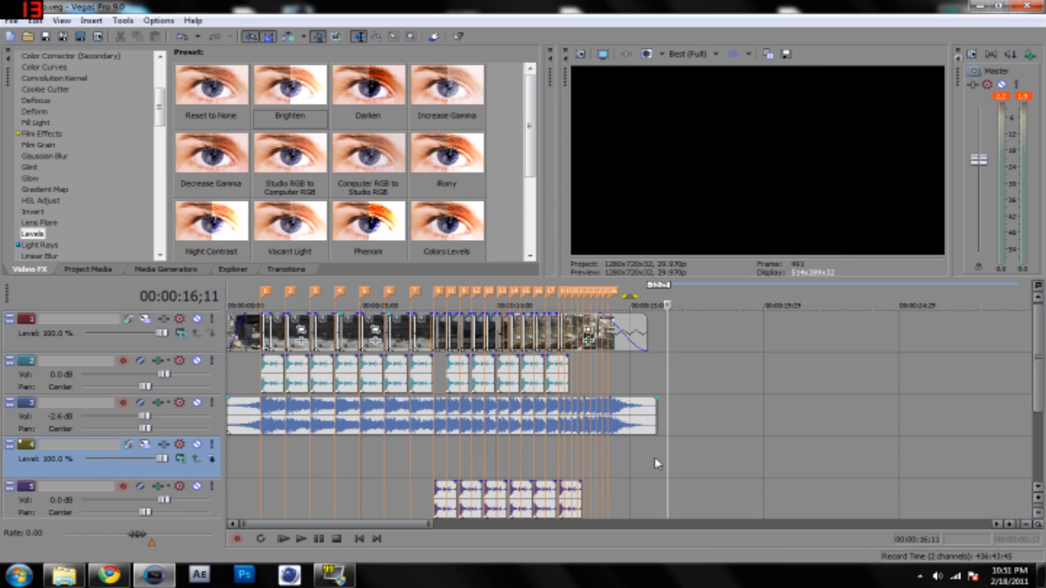
Enlarge the video preview and play the fully synced edit from the start through its final fade-out.
{"action": "left_click_drag", "start_coordinate": [512, 282], "coordinate": [512, 354]}
{"action": "left_click_drag", "start_coordinate": [541, 321], "coordinate": [379, 321]}
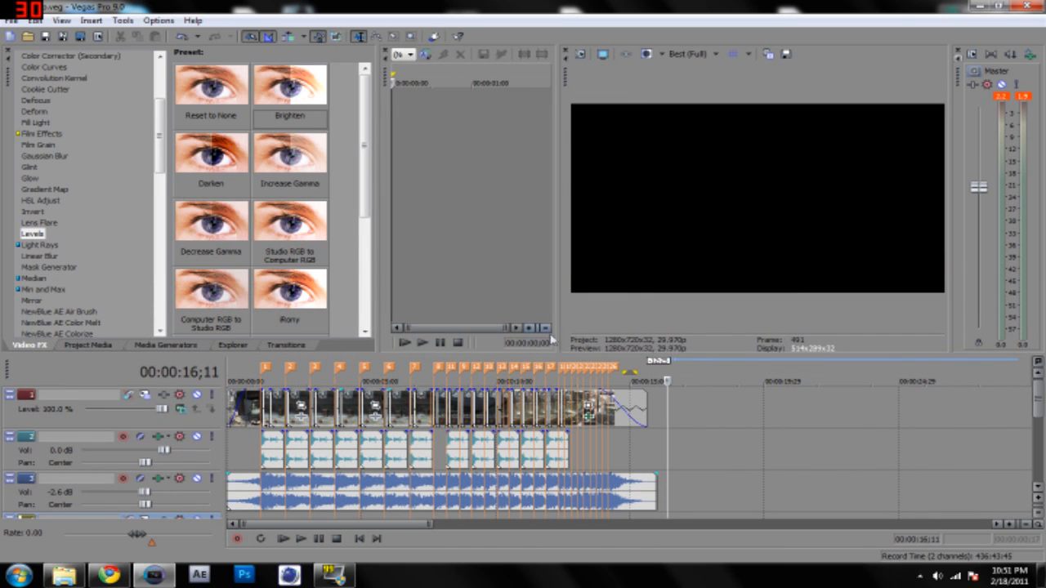
{"action": "left_click_drag", "start_coordinate": [559, 335], "coordinate": [423, 335]}
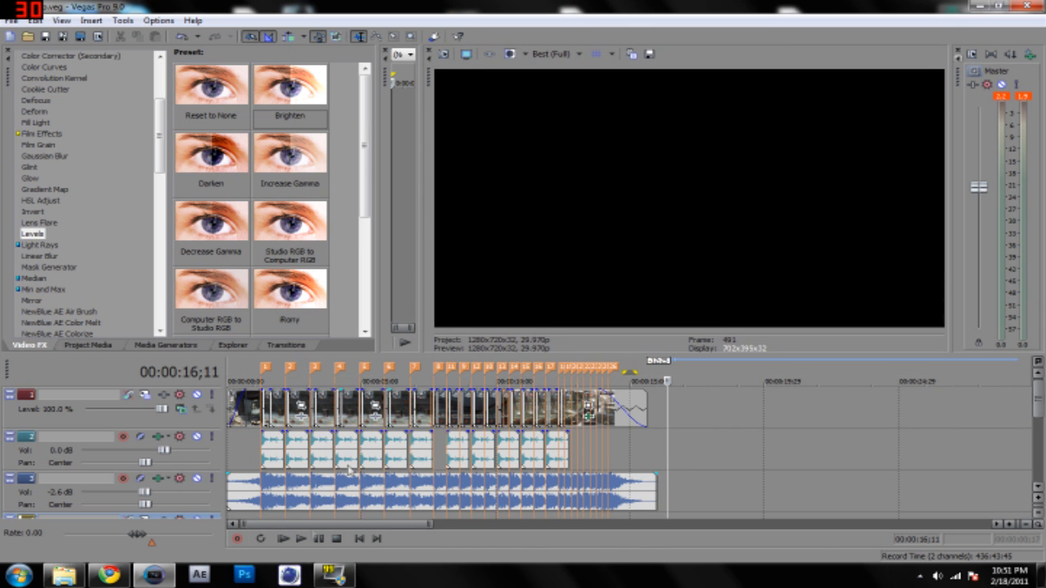
{"action": "left_click", "coordinate": [283, 540]}
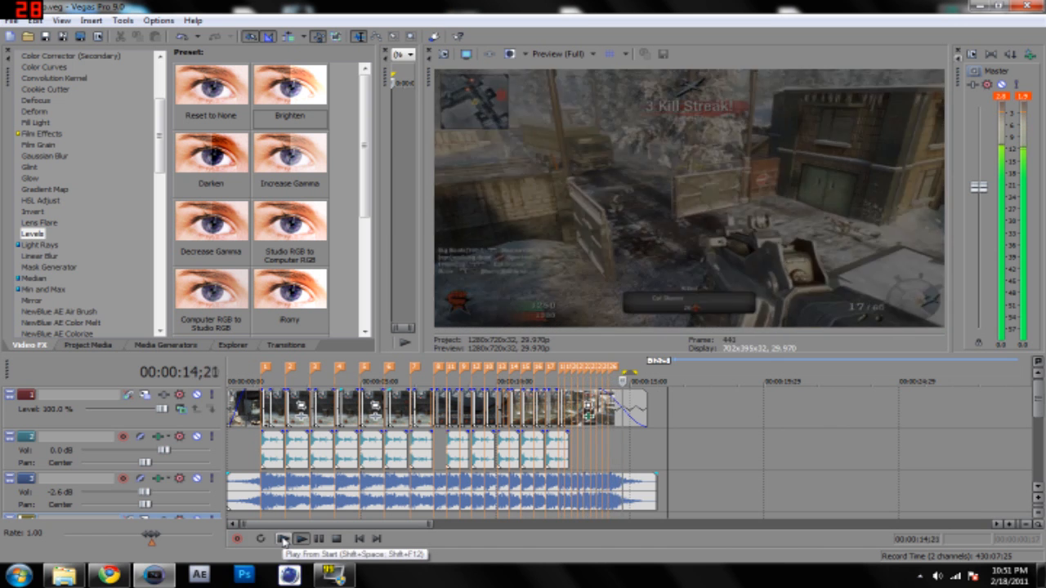
{"action": "left_click", "coordinate": [318, 539]}
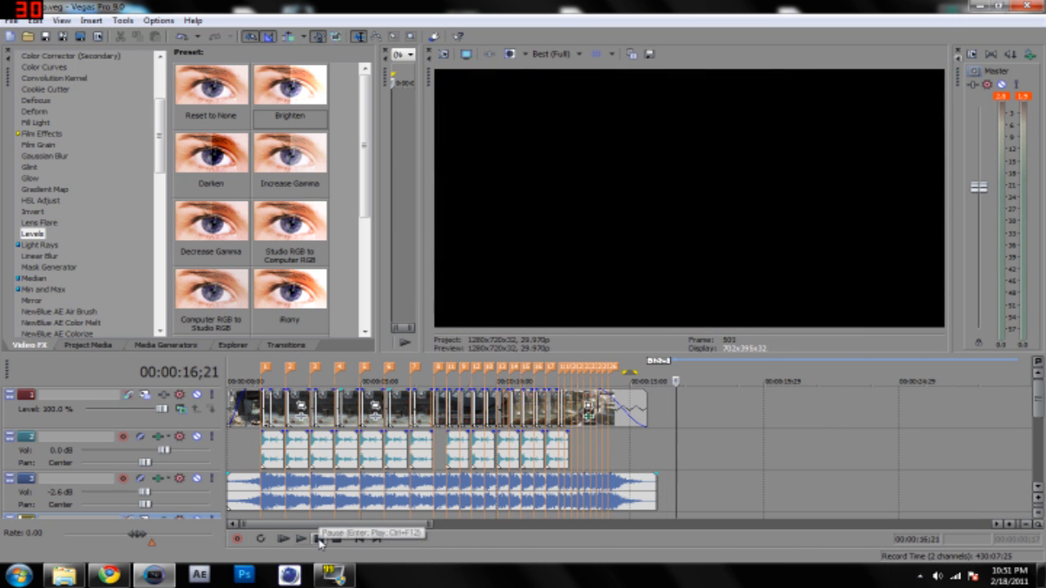